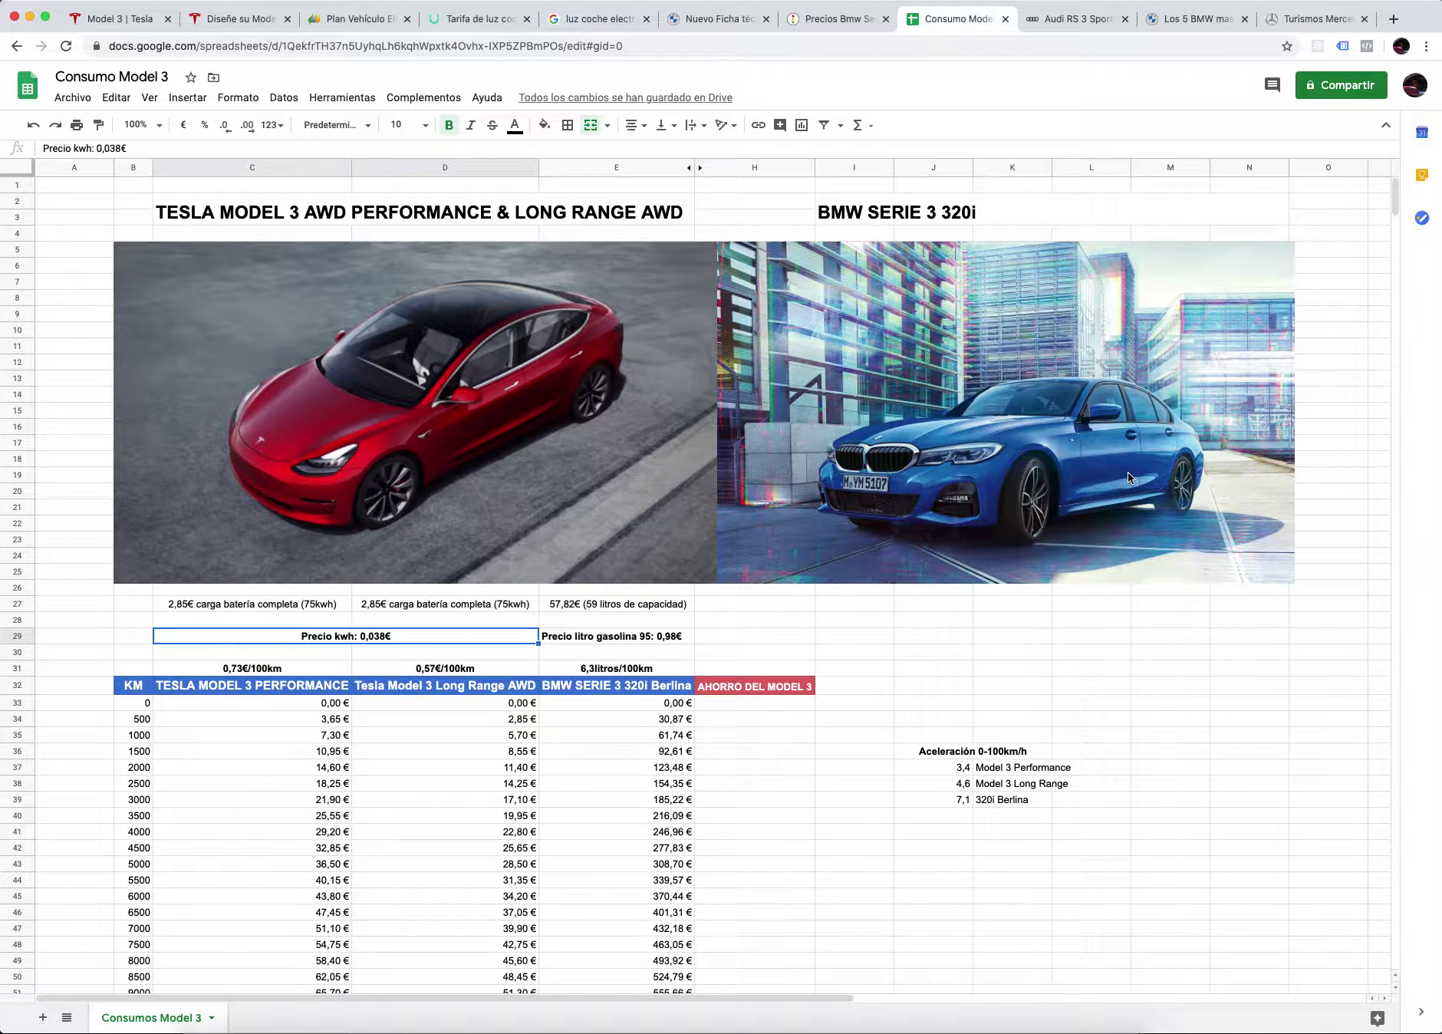
Step: Examine the BMW's consumption, the kWh price and the full battery charge and full tank costs above the comparison table
left_click(574, 669)
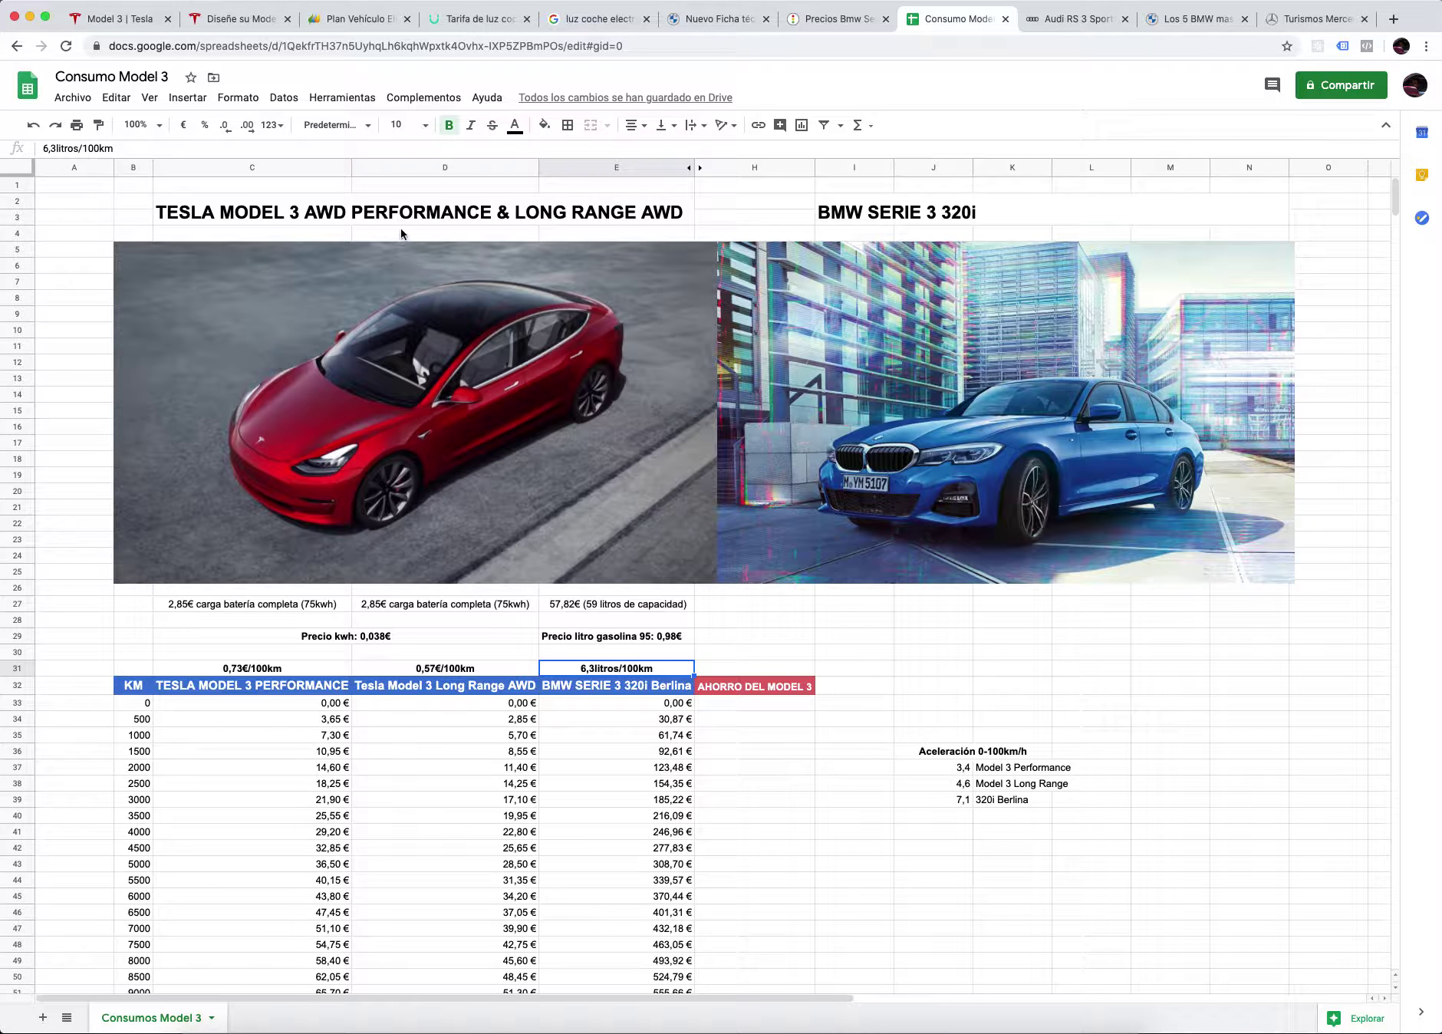
left_click(507, 610)
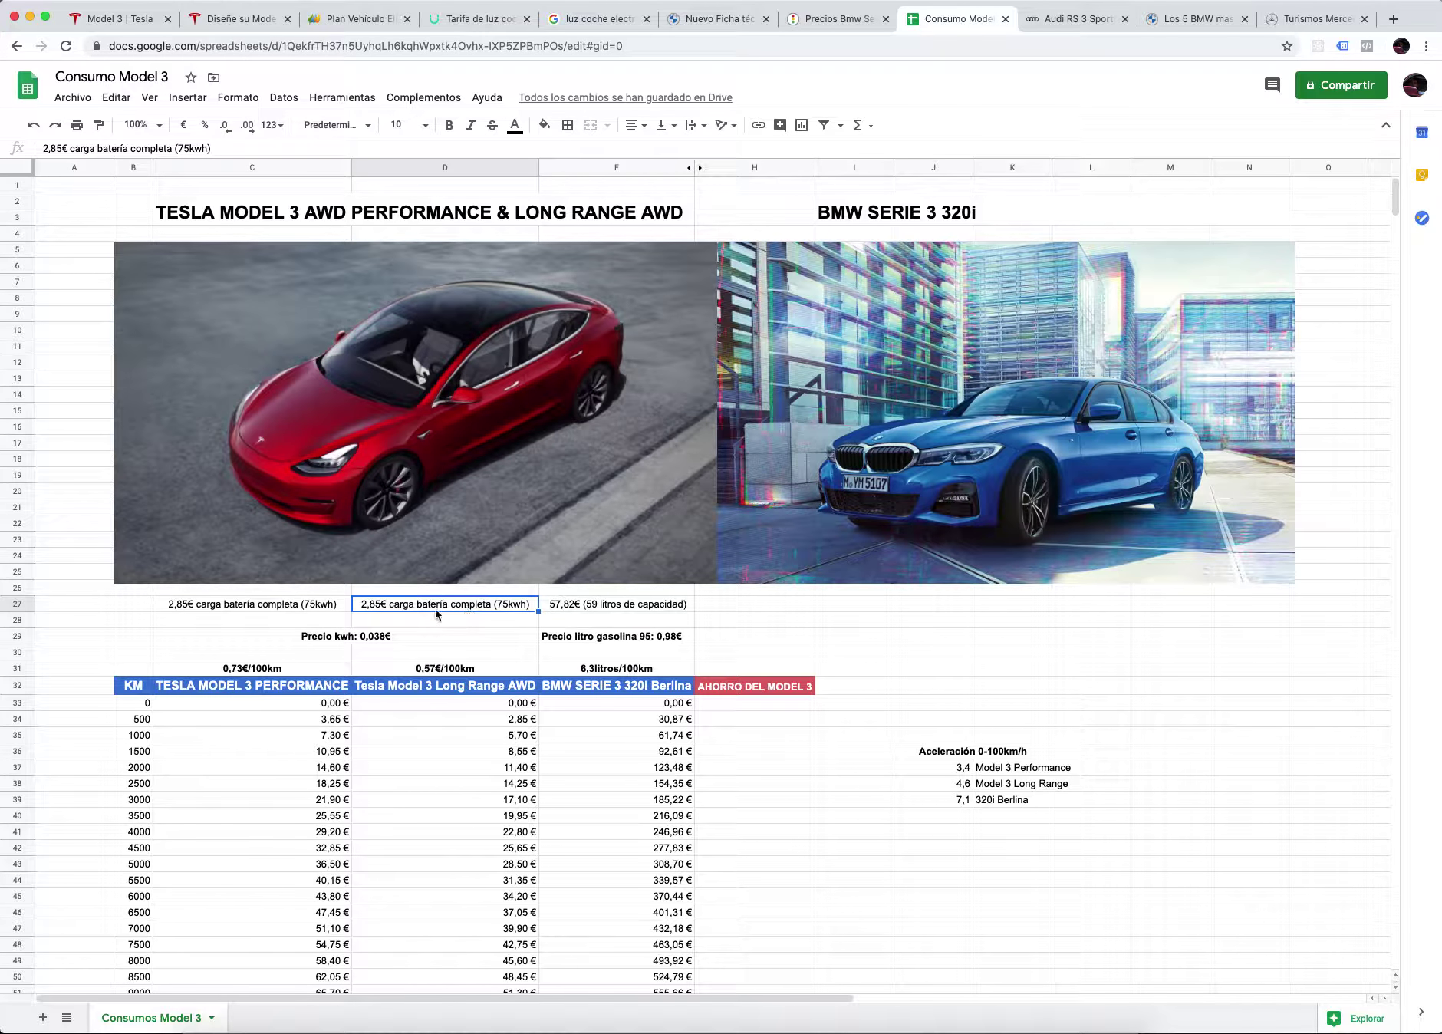
left_click(304, 609)
left_click(383, 639)
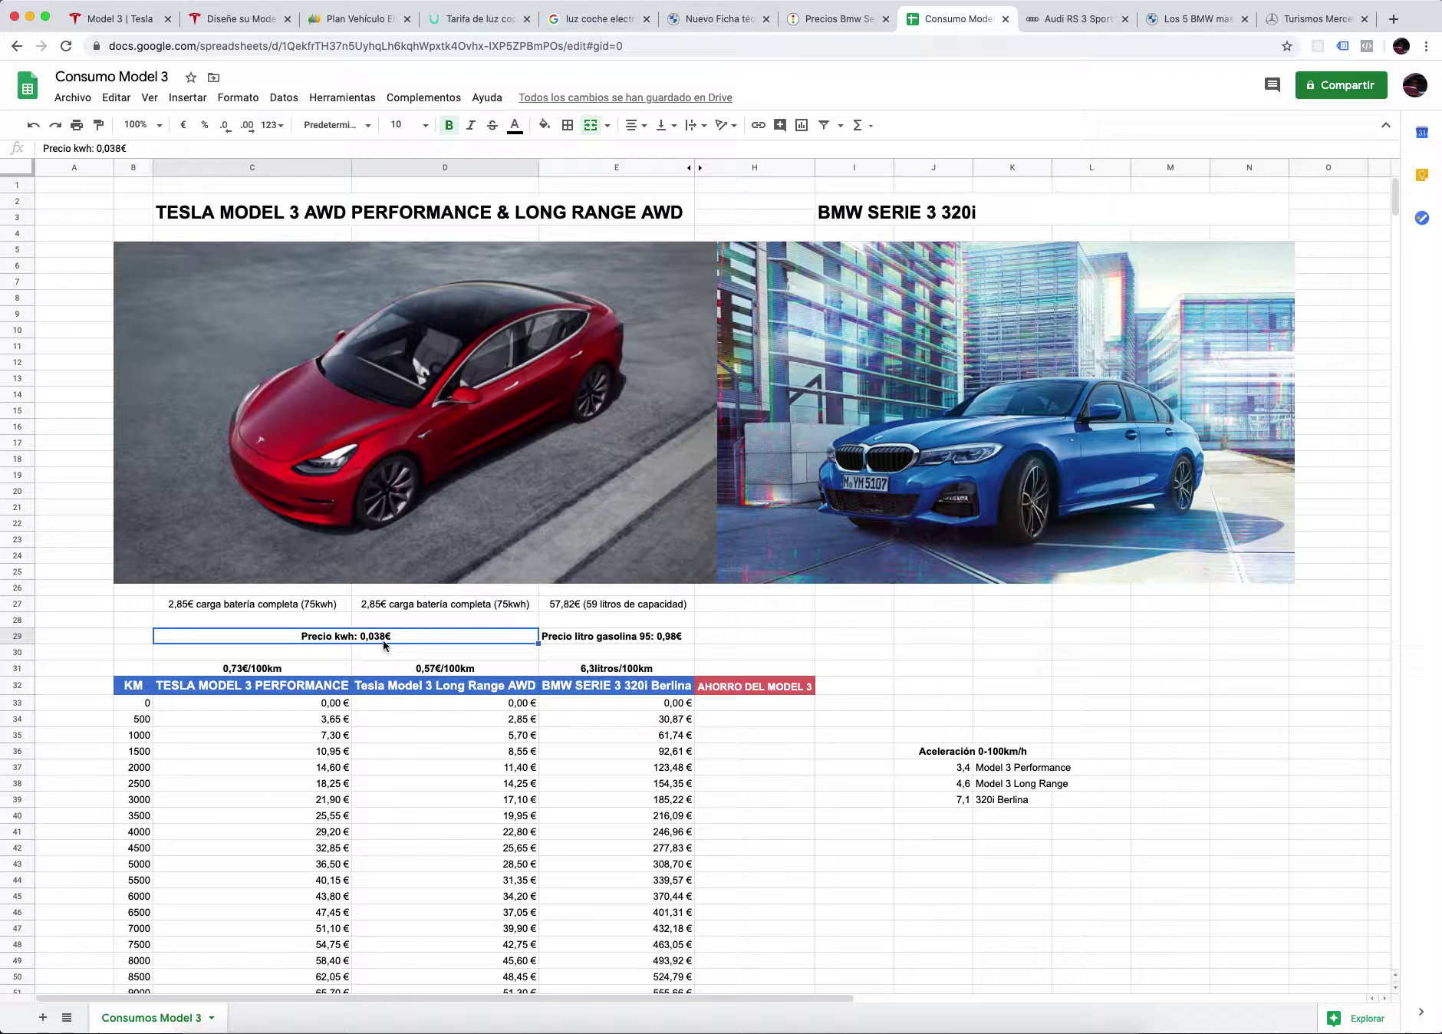
left_click(336, 610)
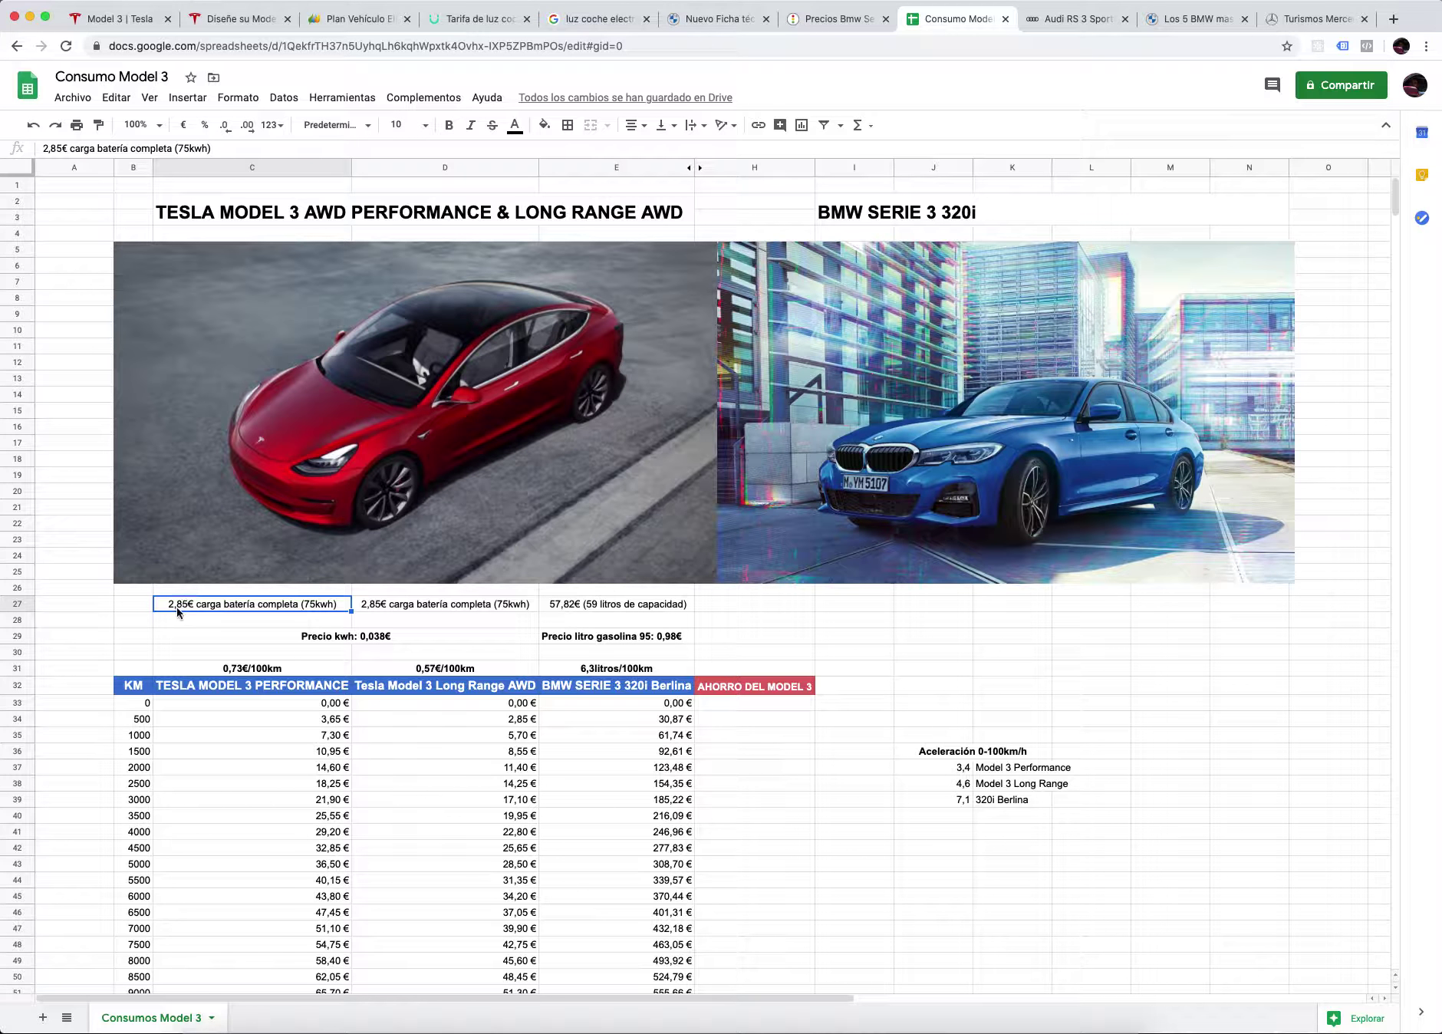
left_click(401, 610)
left_click(590, 608)
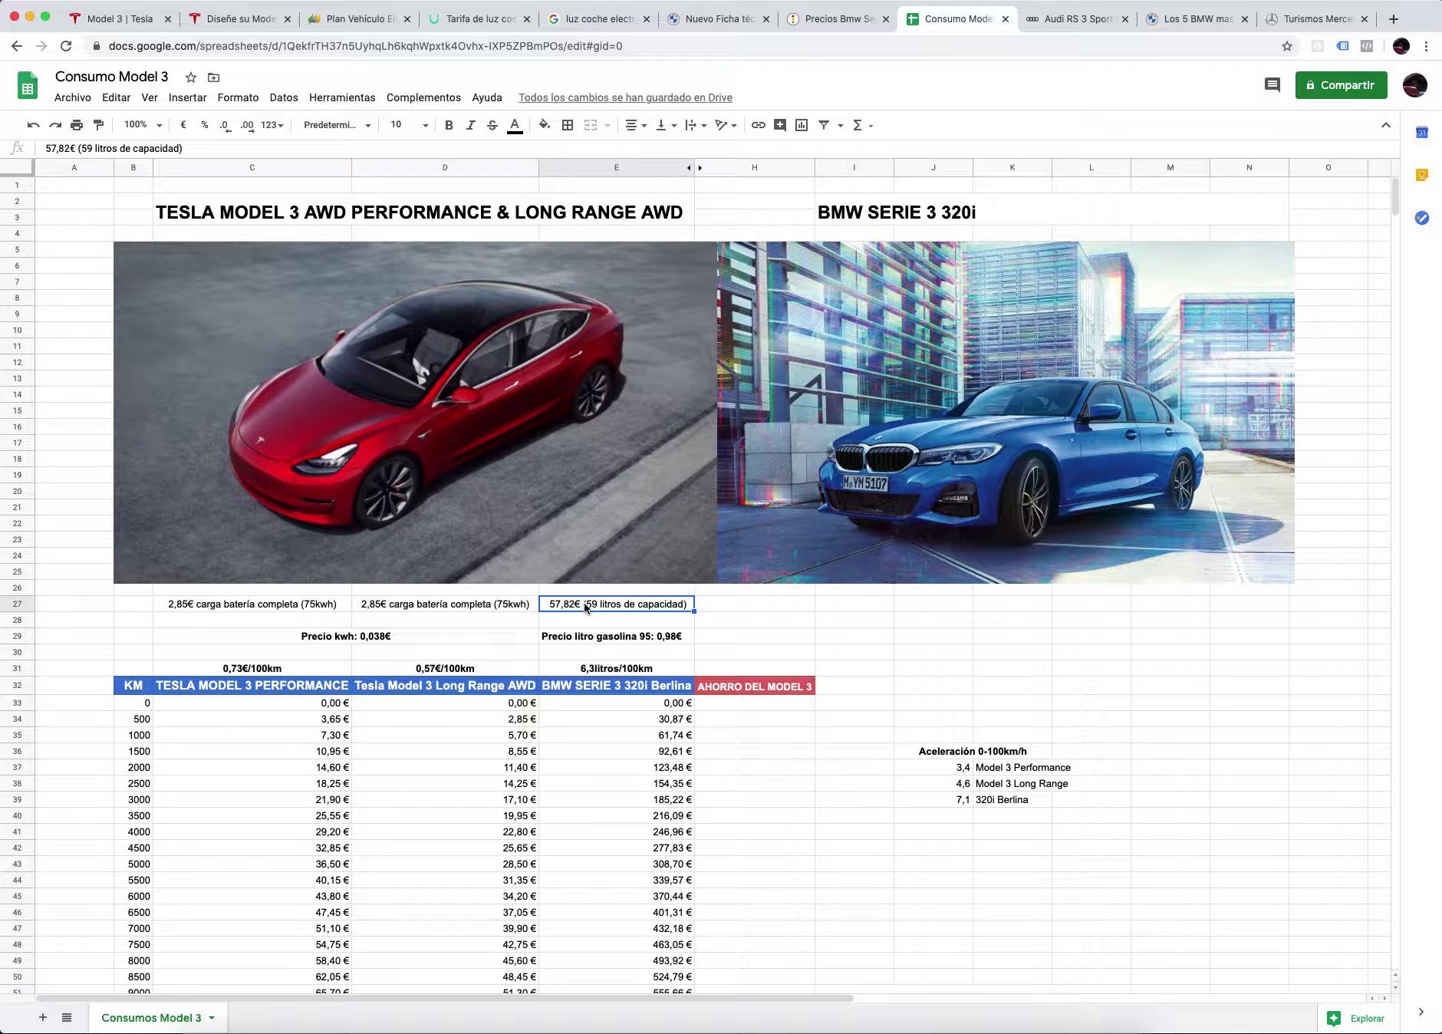
Step: Compare the per-100 km figures of the Model 3 Performance, Model 3 Long Range and BMW 320i in row 31
left_click(263, 670)
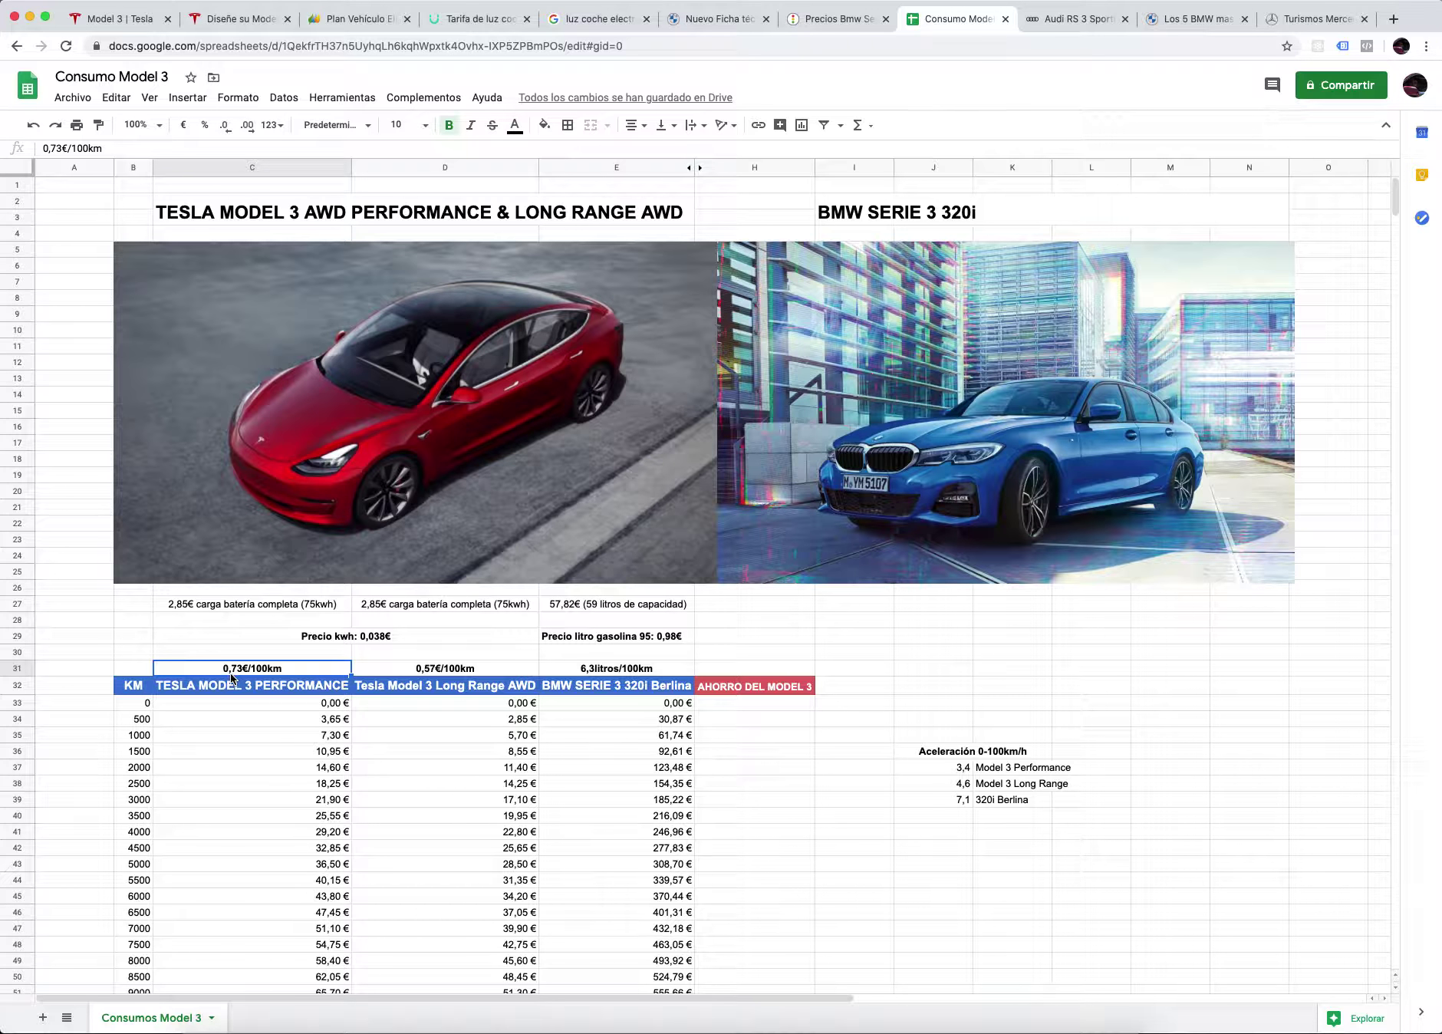
left_click(420, 672)
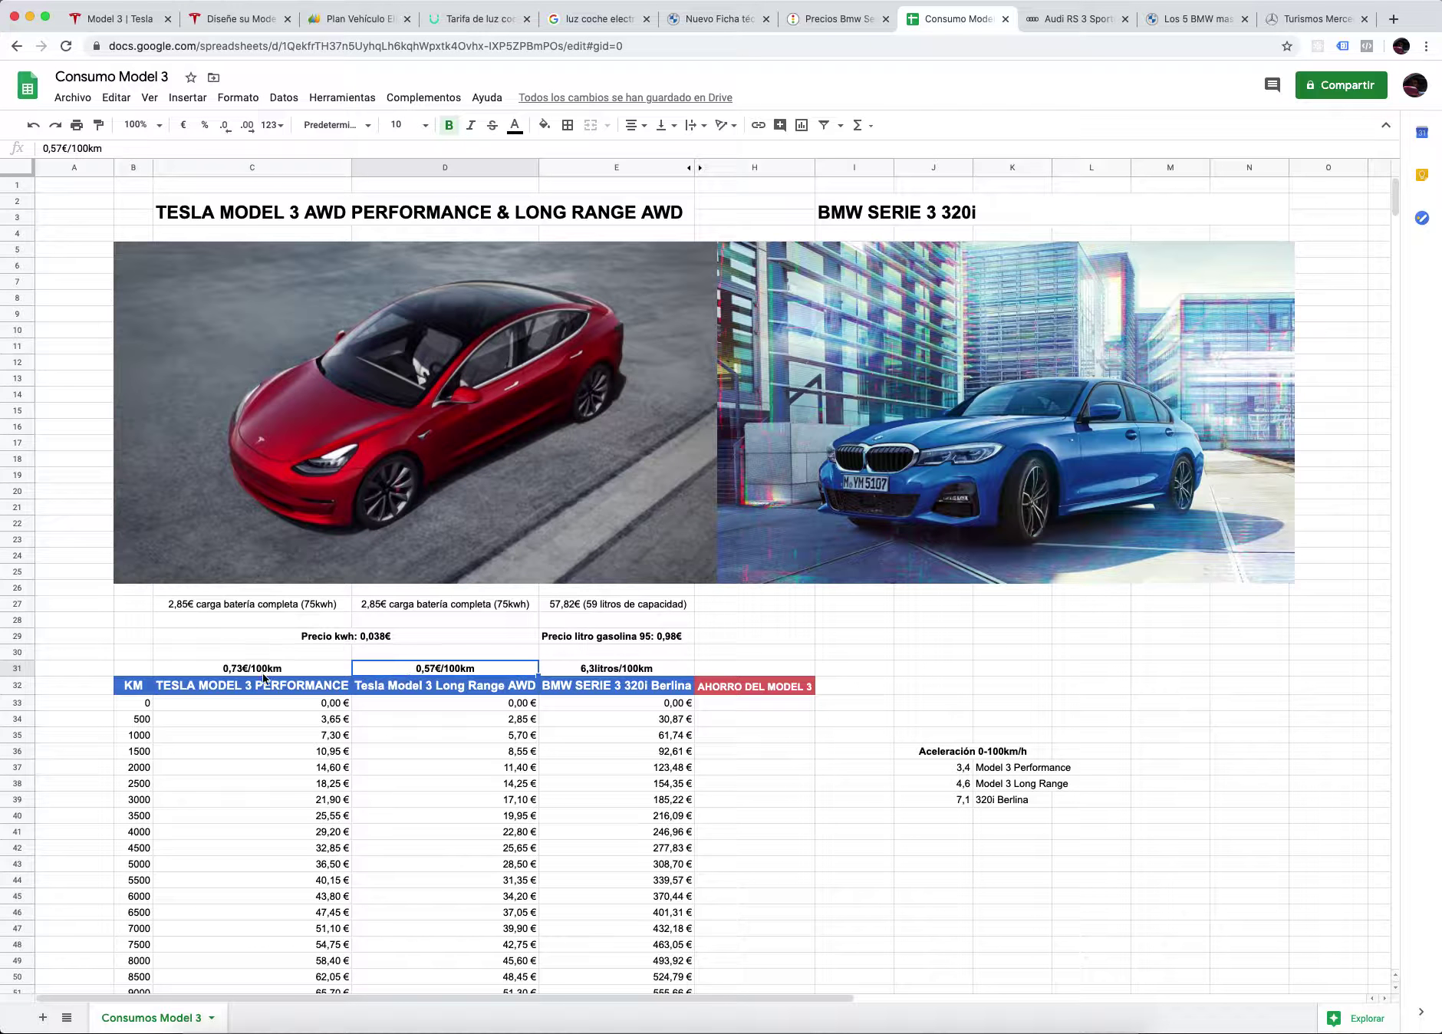
left_click(203, 668)
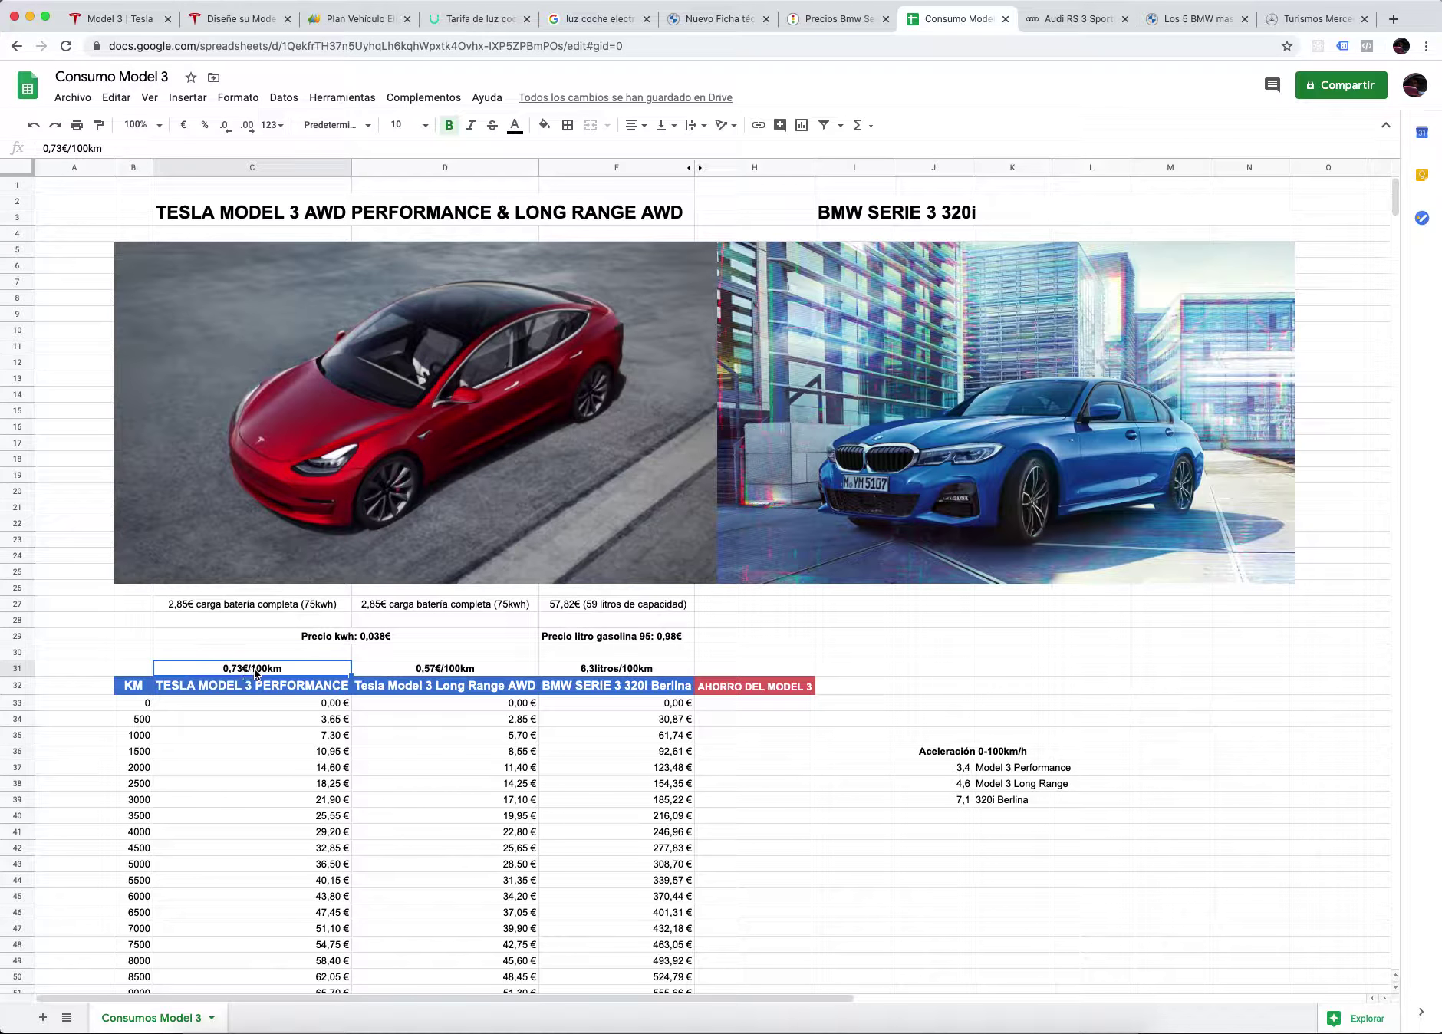
left_click(386, 676)
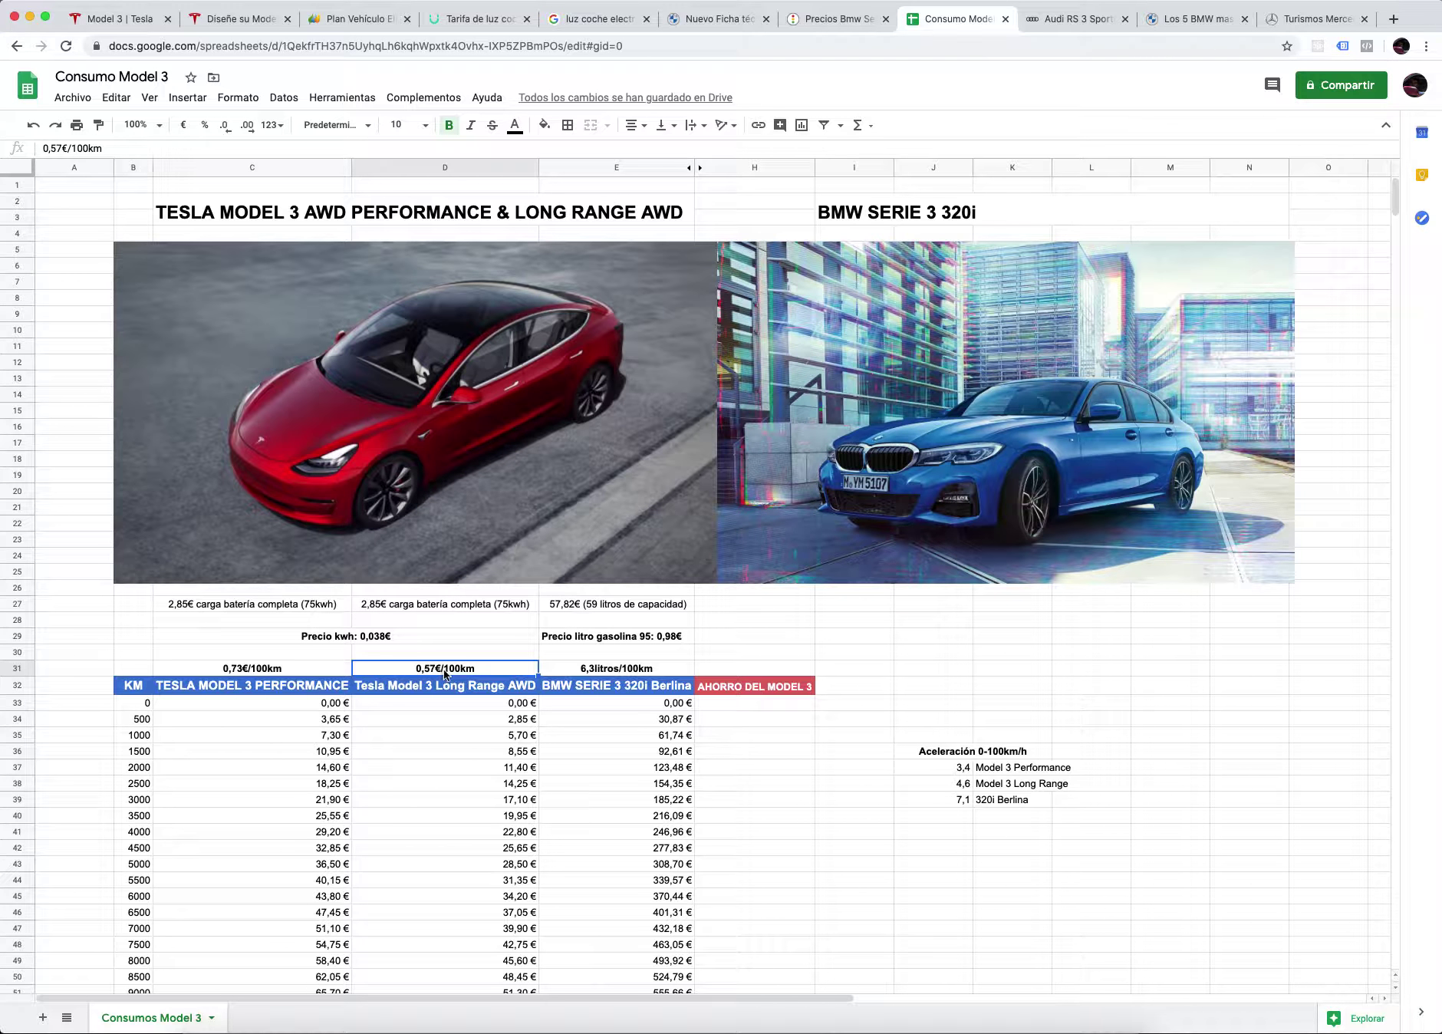
left_click(567, 673)
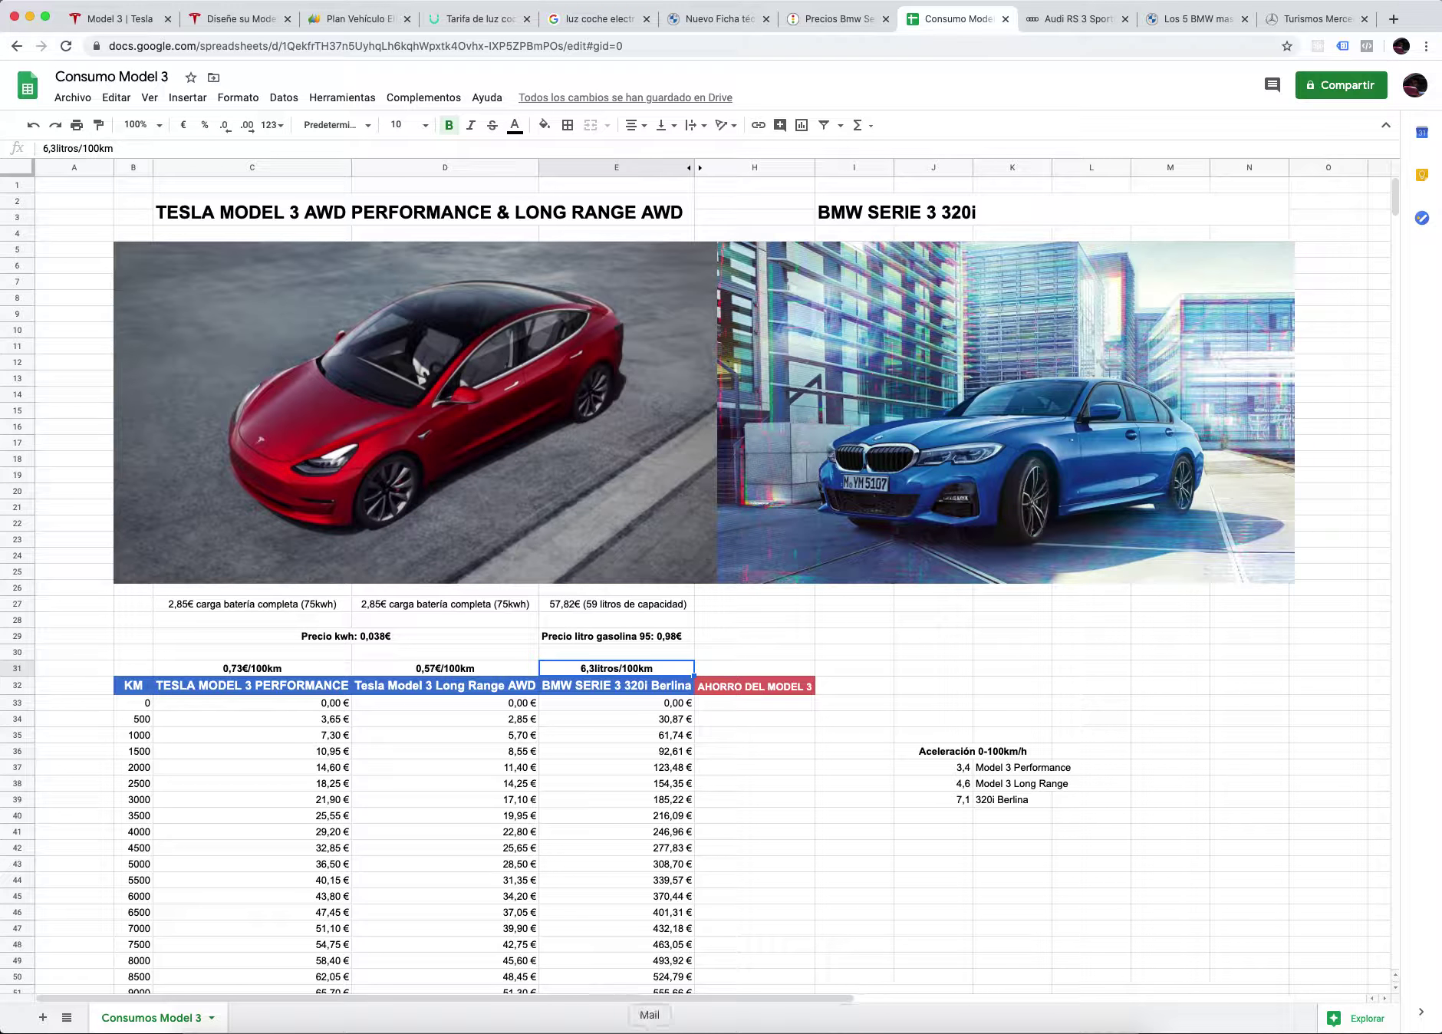
Step: Calculate the BMW's fuel cost per 100 km in Calculator as 6,3 × 0,98, and quit Calculator
left_click(607, 1029)
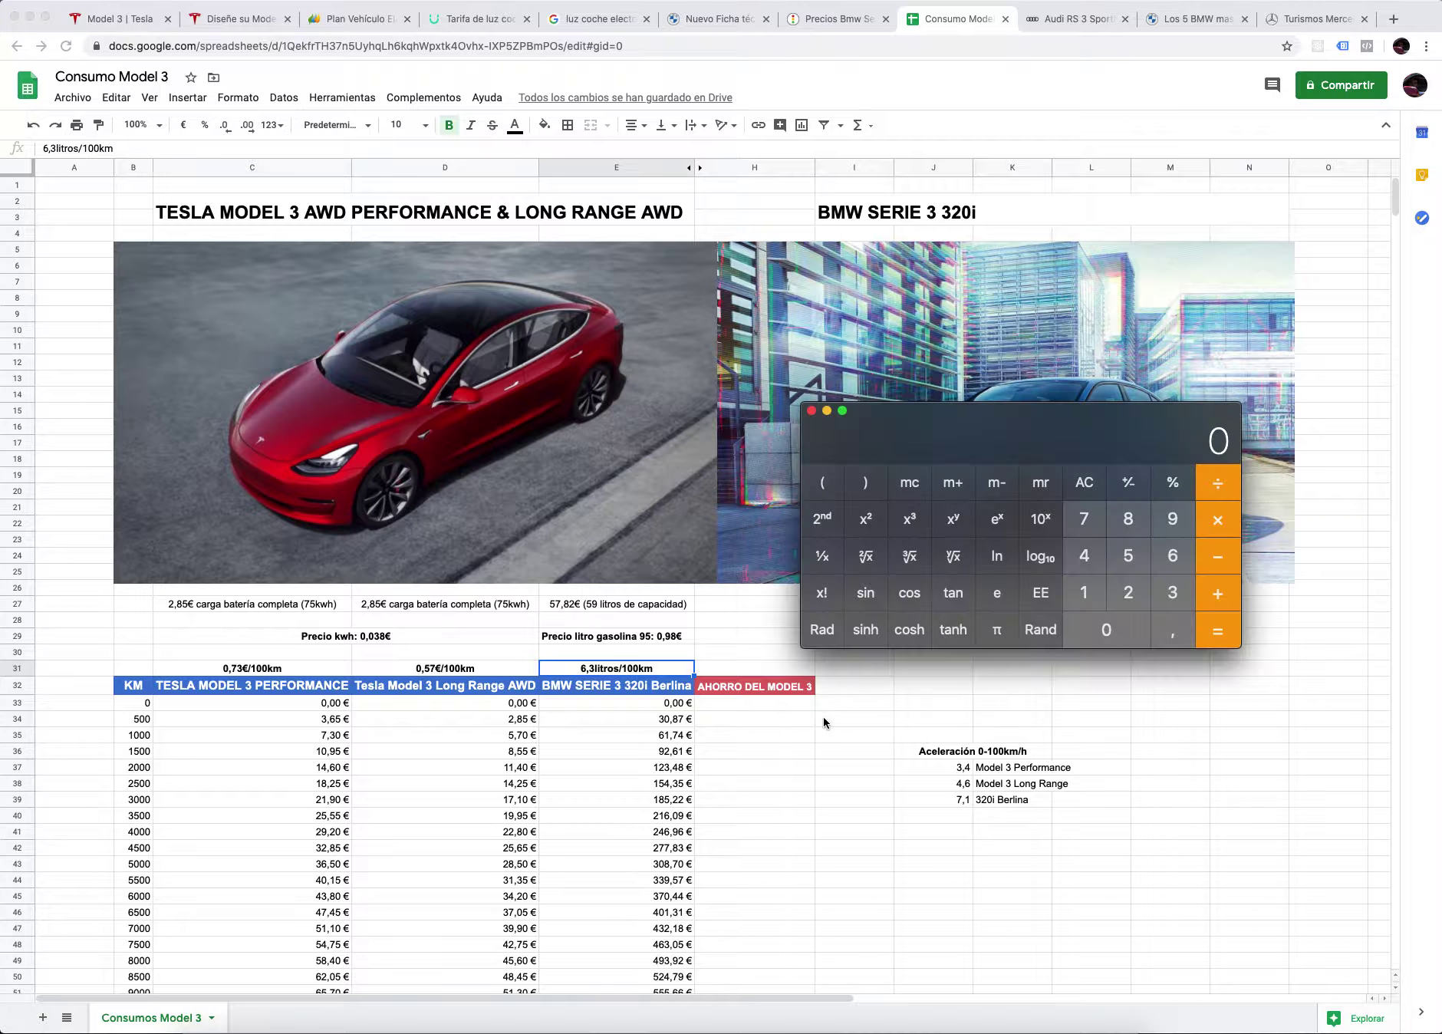
type("6,3")
type("*0,98")
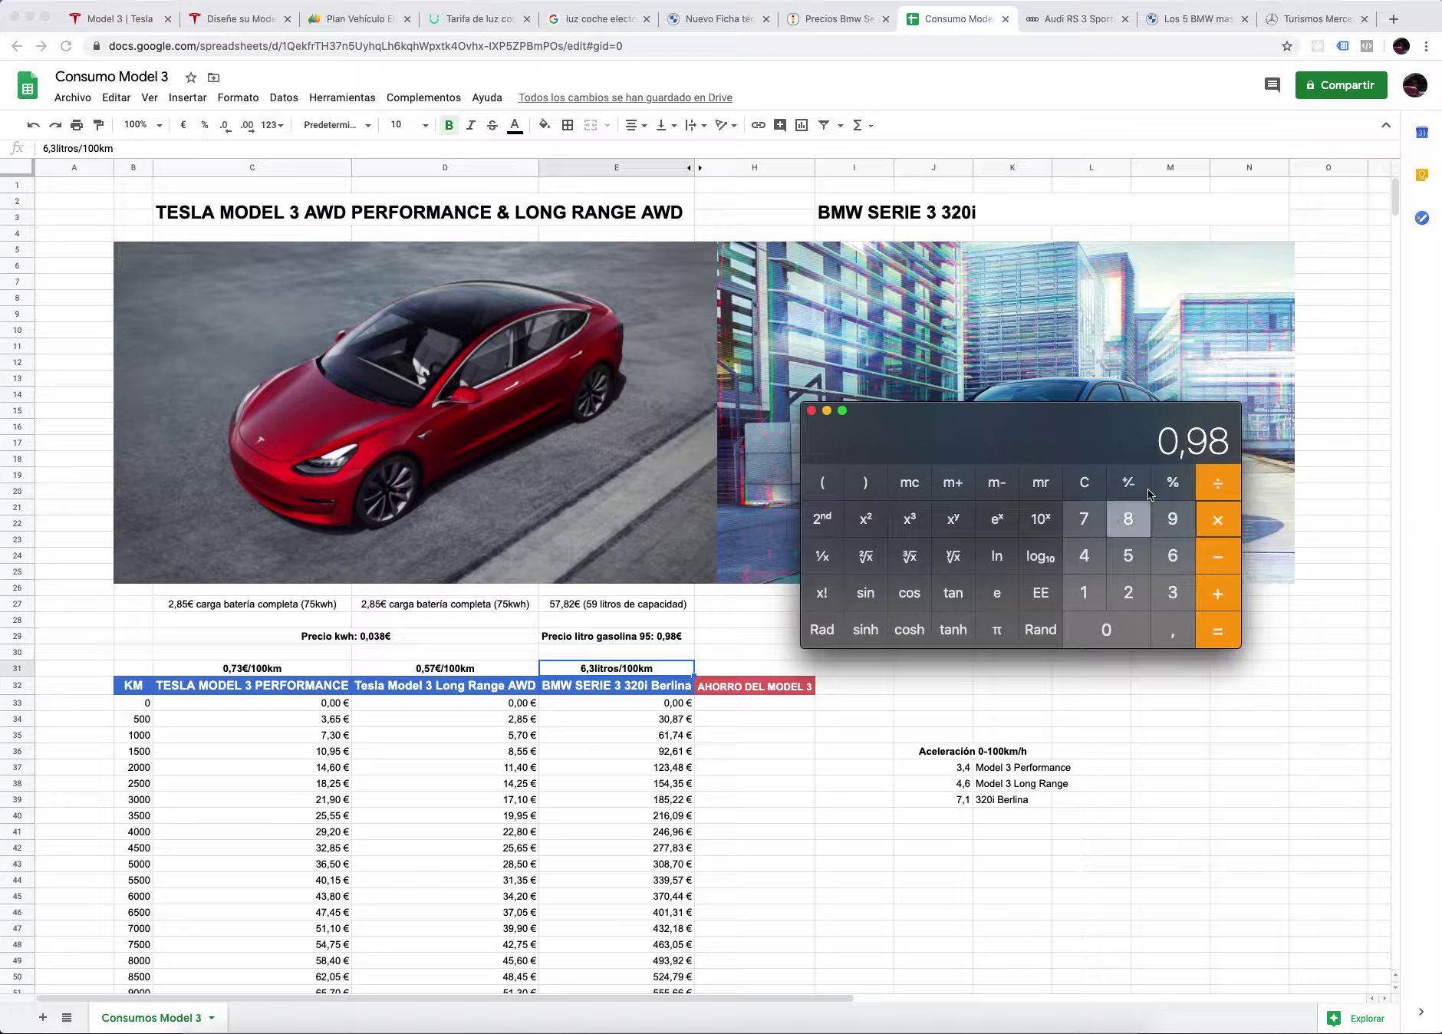
key("Return")
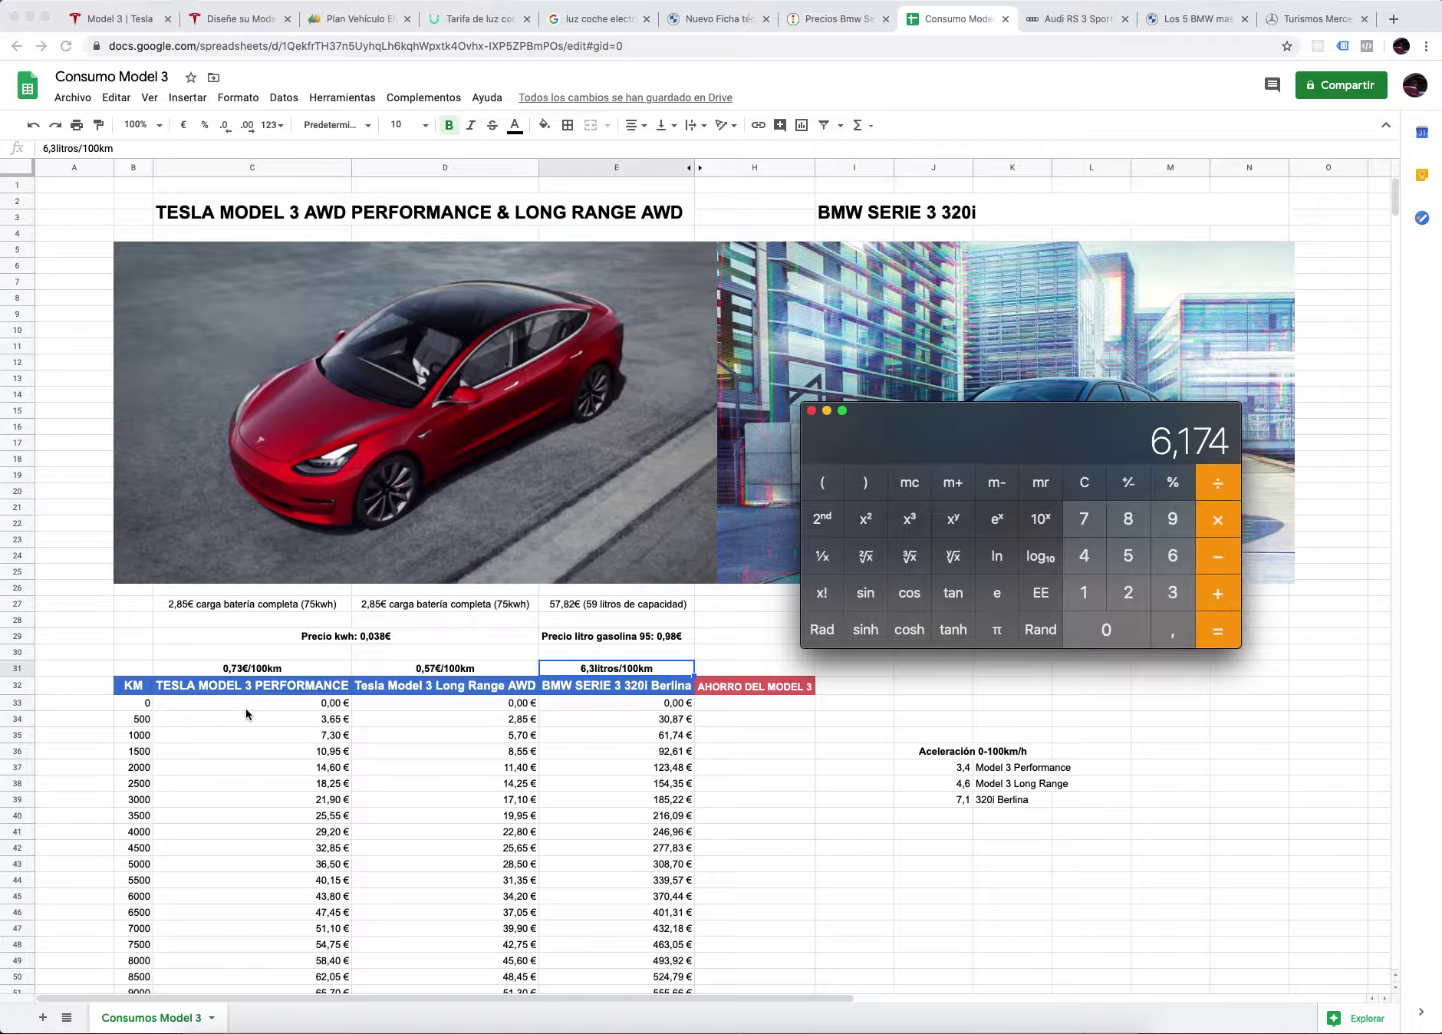
key("super+q")
Step: Examine the three cars' running costs and the Model 3 savings in the table's 10000 km row
left_click(151, 700)
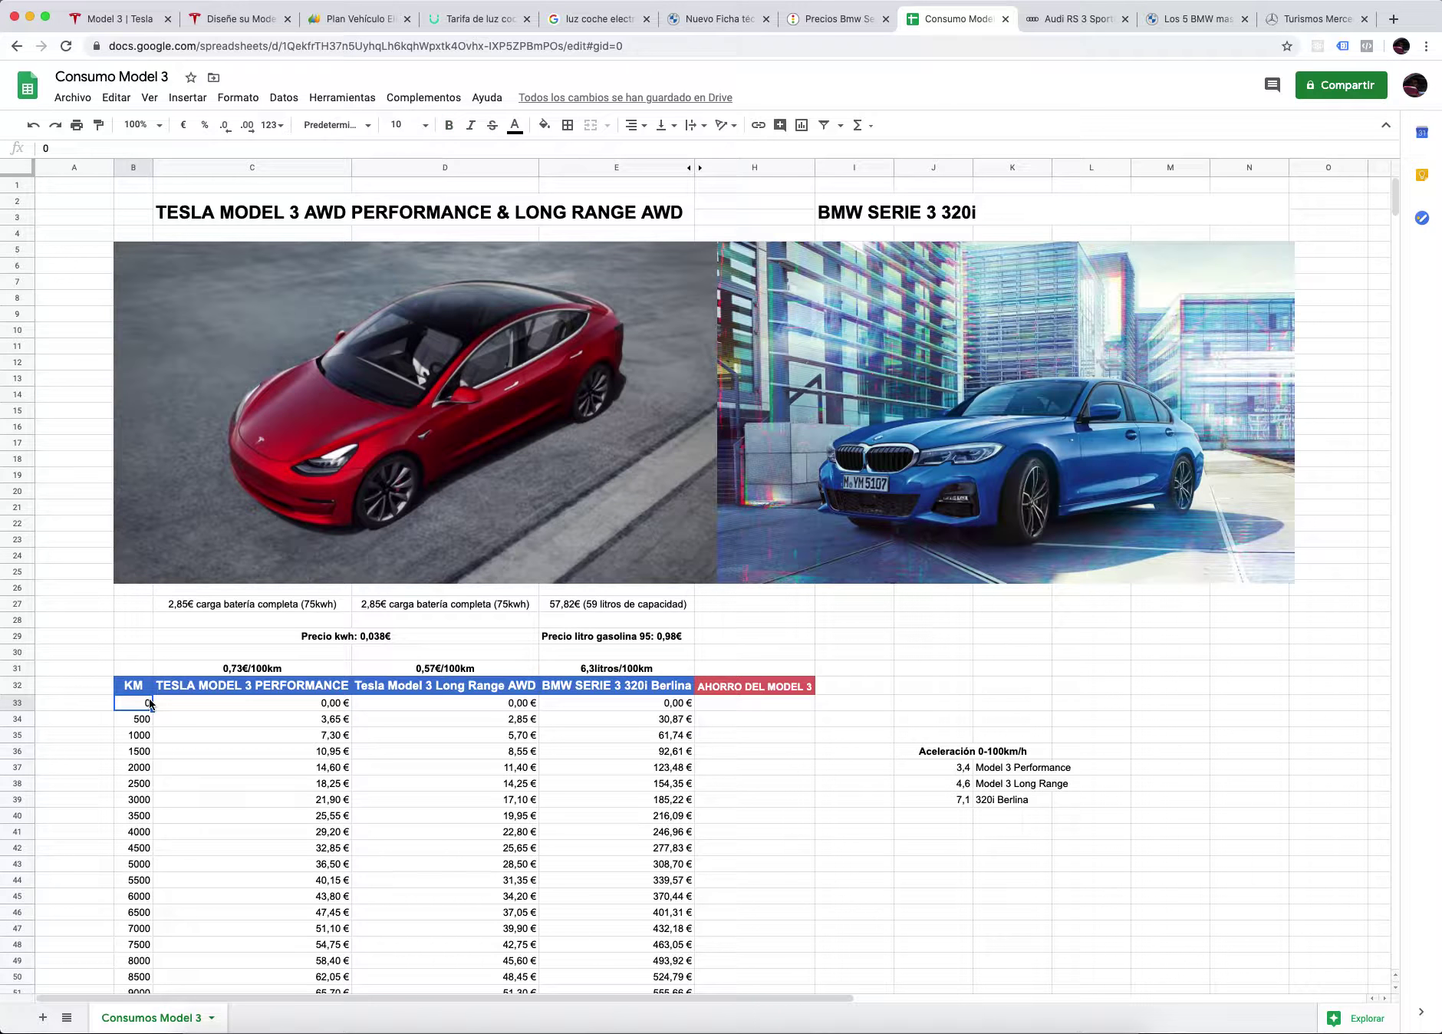
scroll(132, 818, "down", 5)
left_click(132, 831)
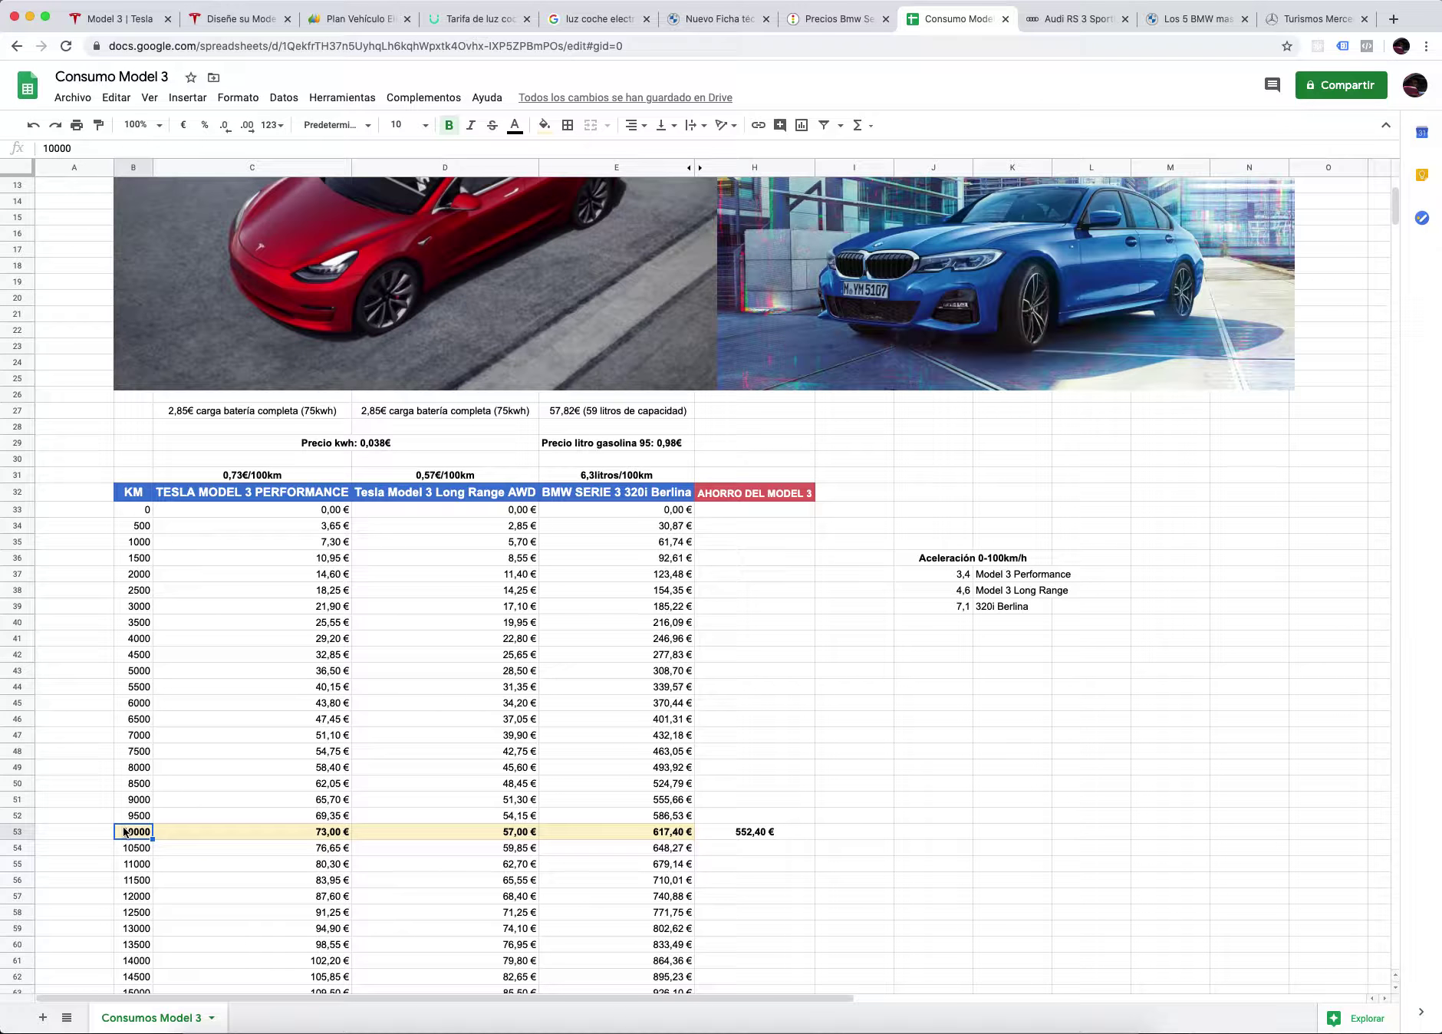
left_click(294, 835)
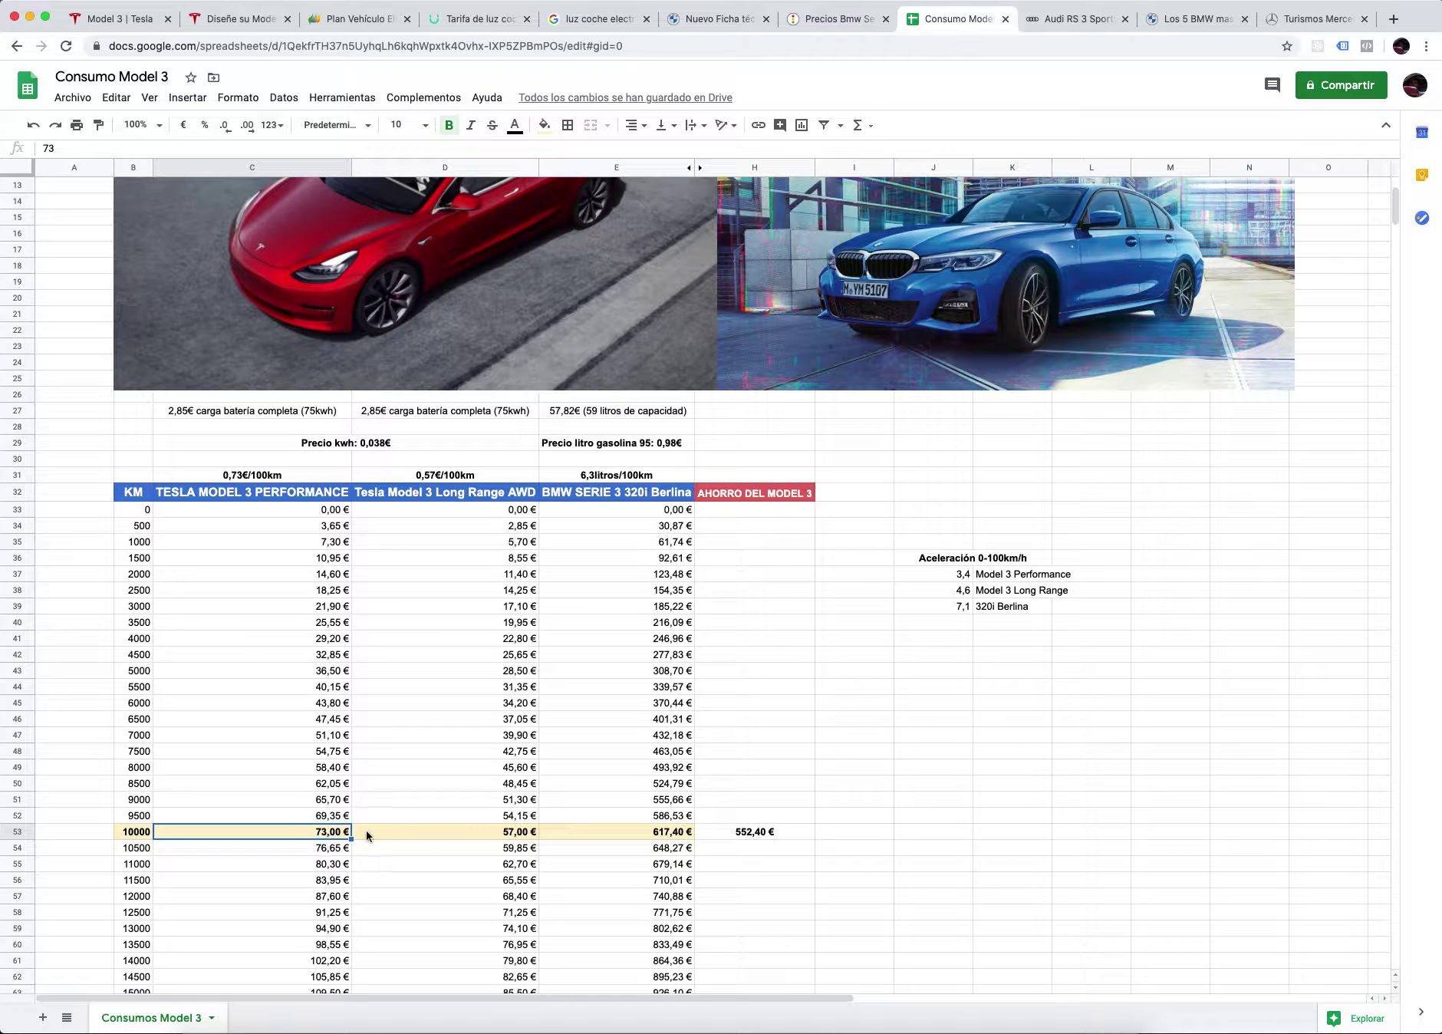
left_click(501, 835)
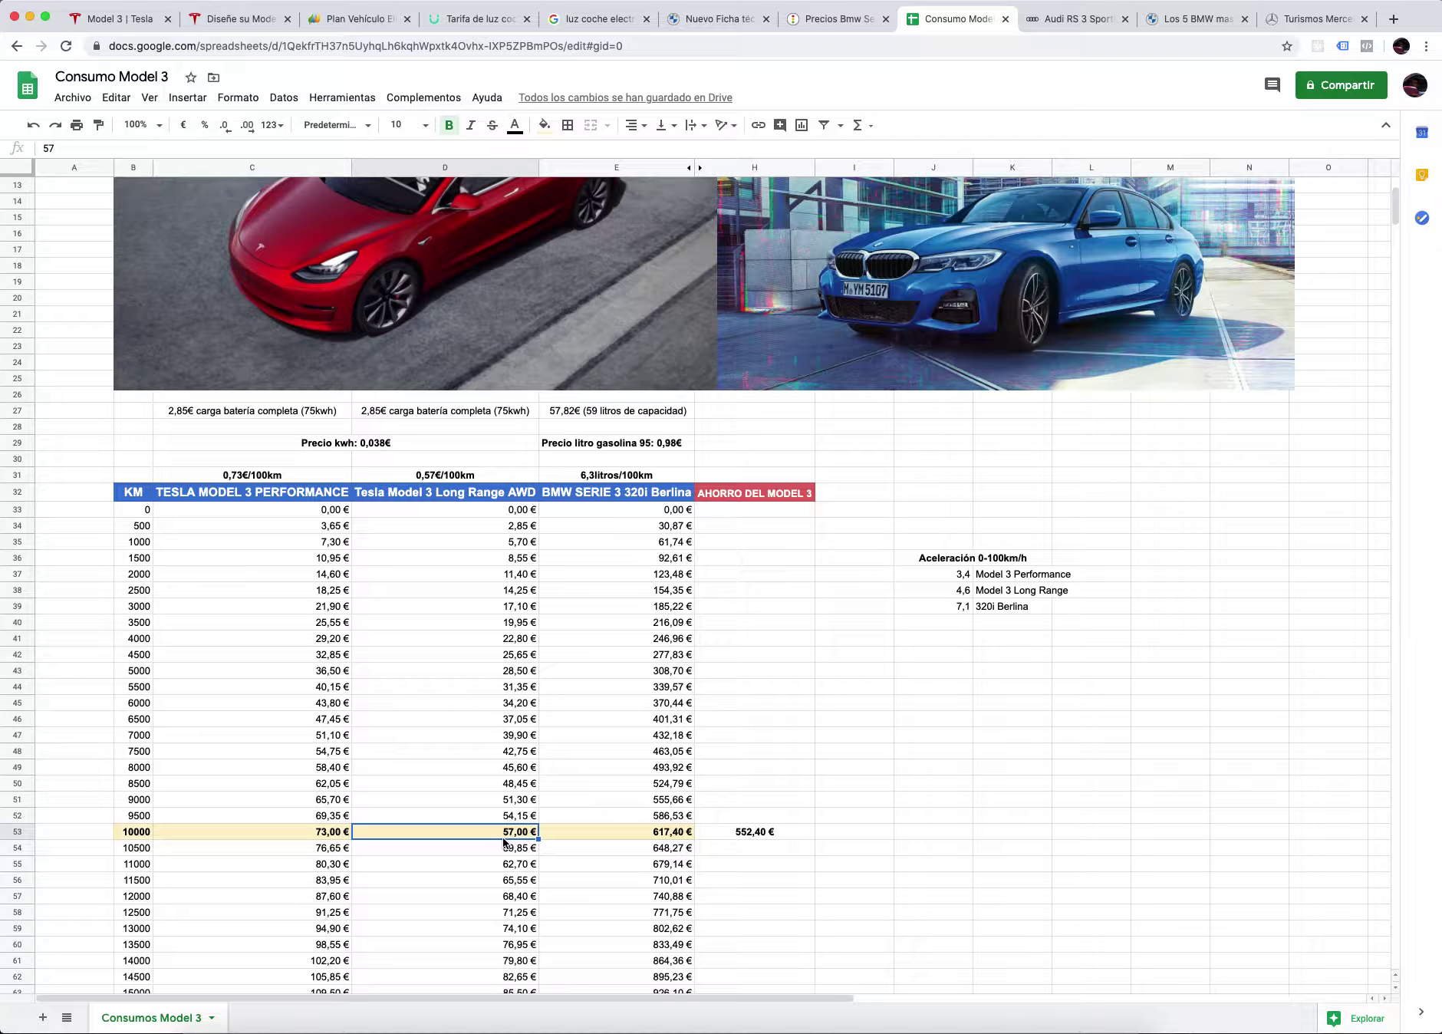
left_click(675, 836)
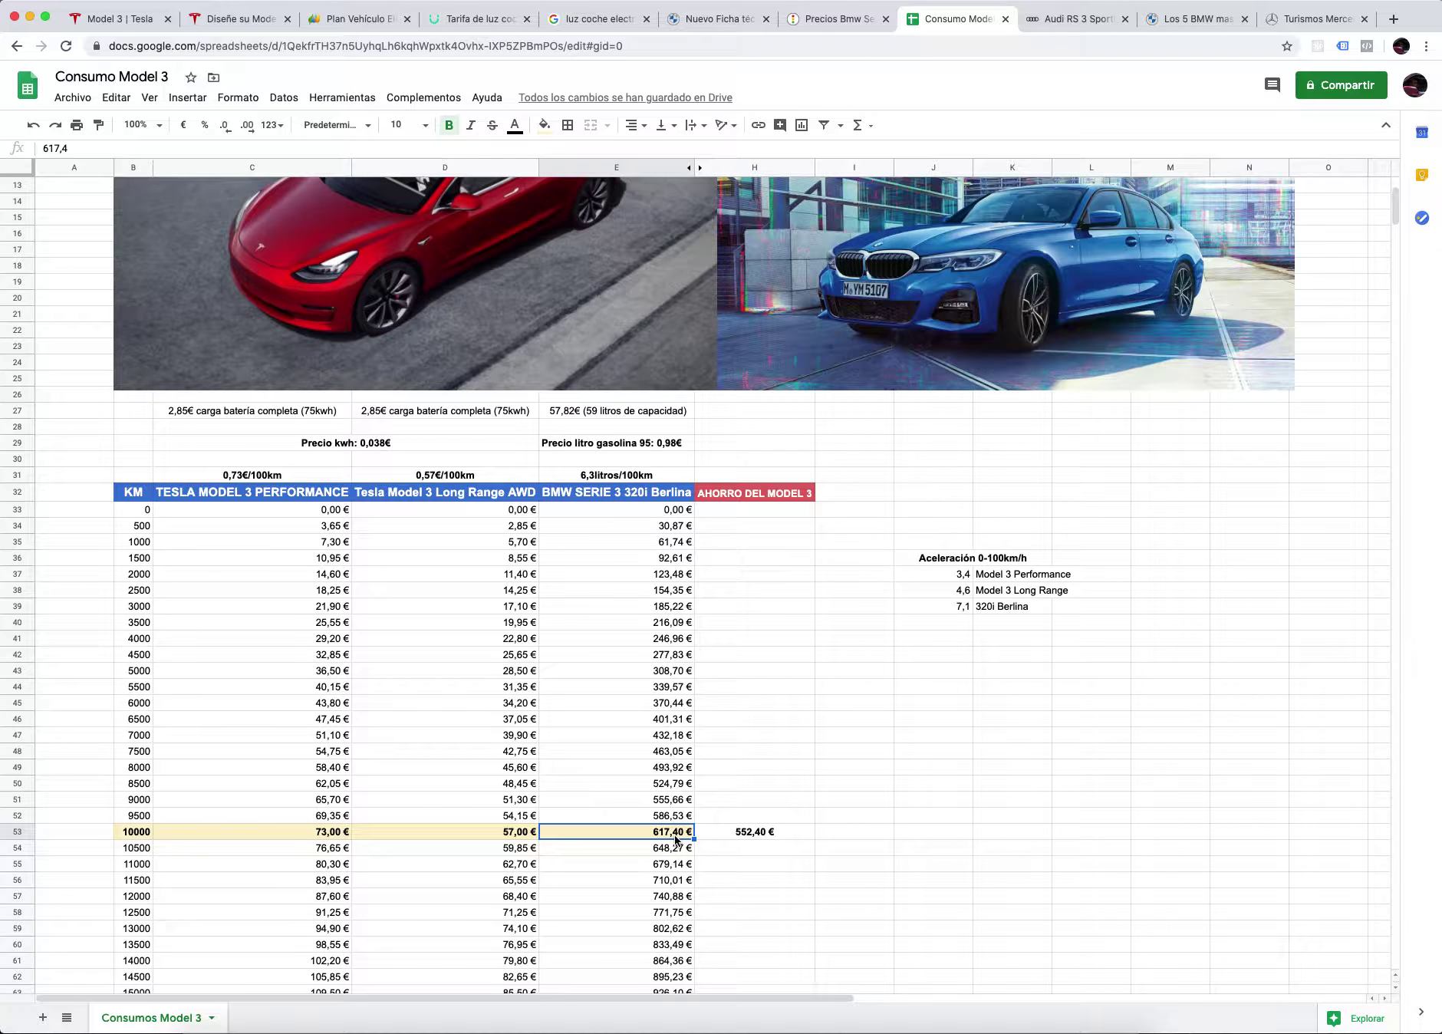
left_click(774, 834)
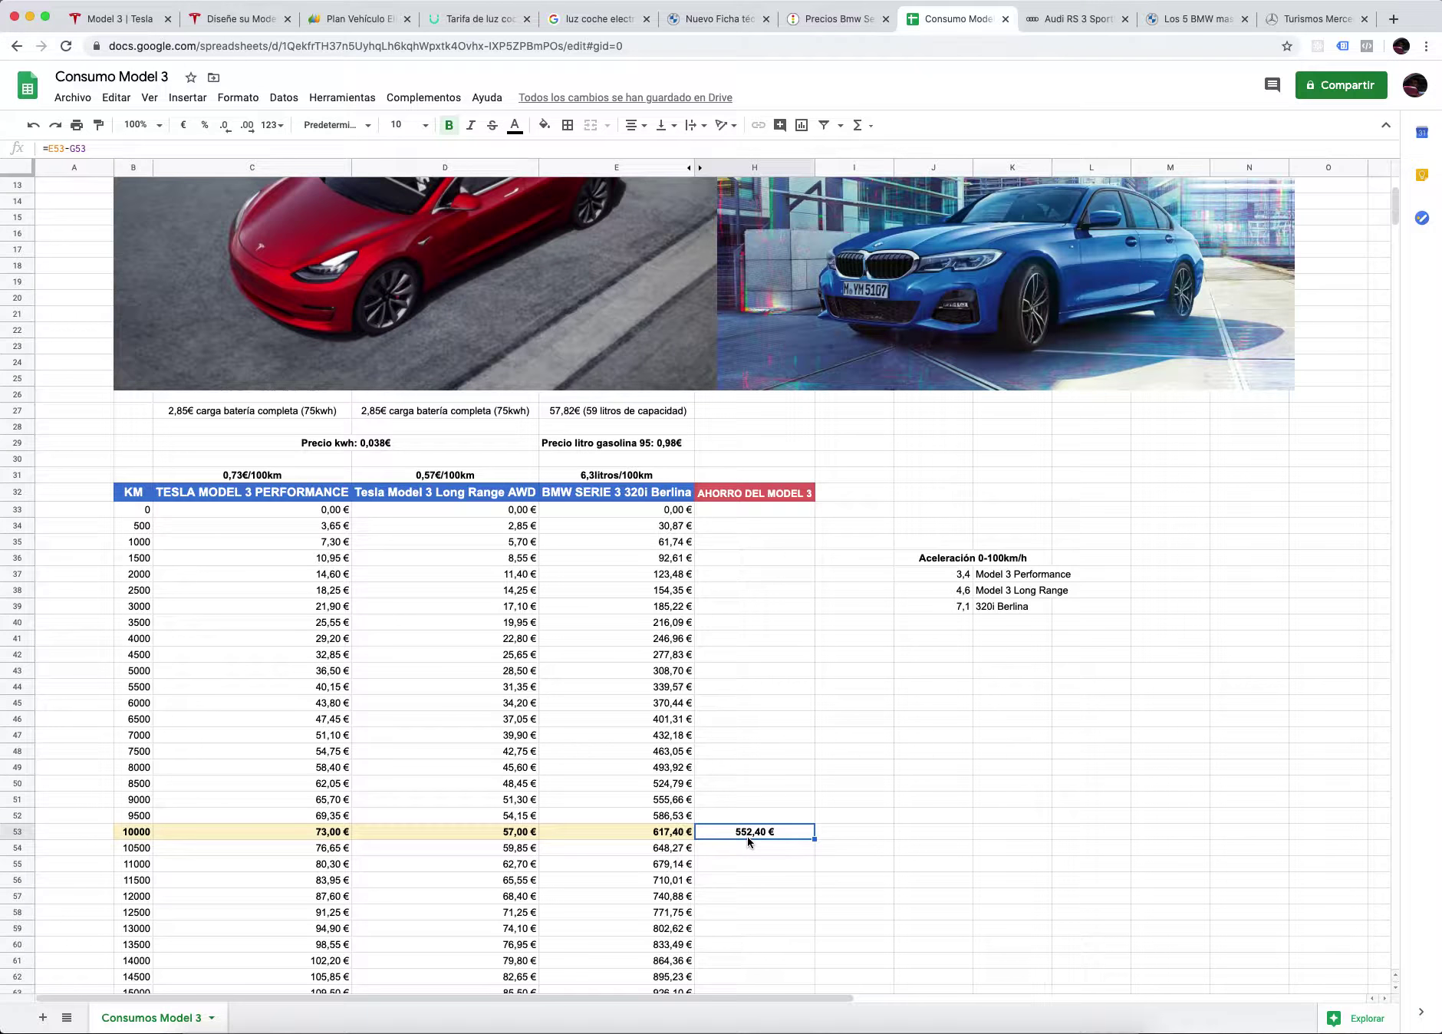
Step: Examine the three cars' running costs and the Model 3 savings in the 22000 km row
scroll(395, 796, "down", 5)
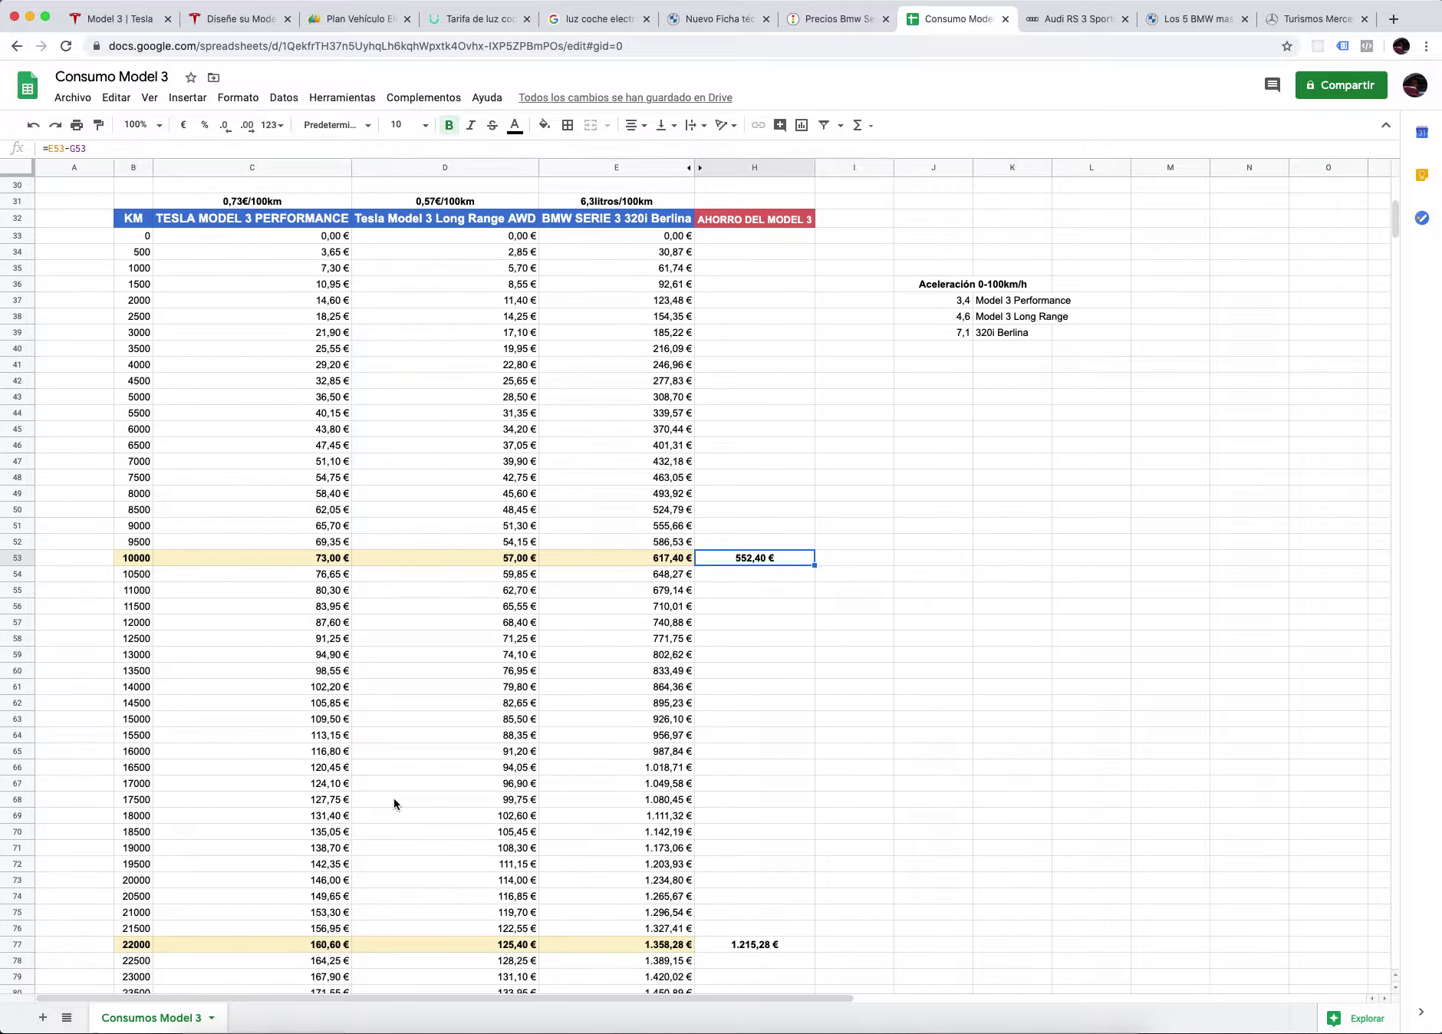
scroll(394, 803, "down", 2)
left_click(143, 865)
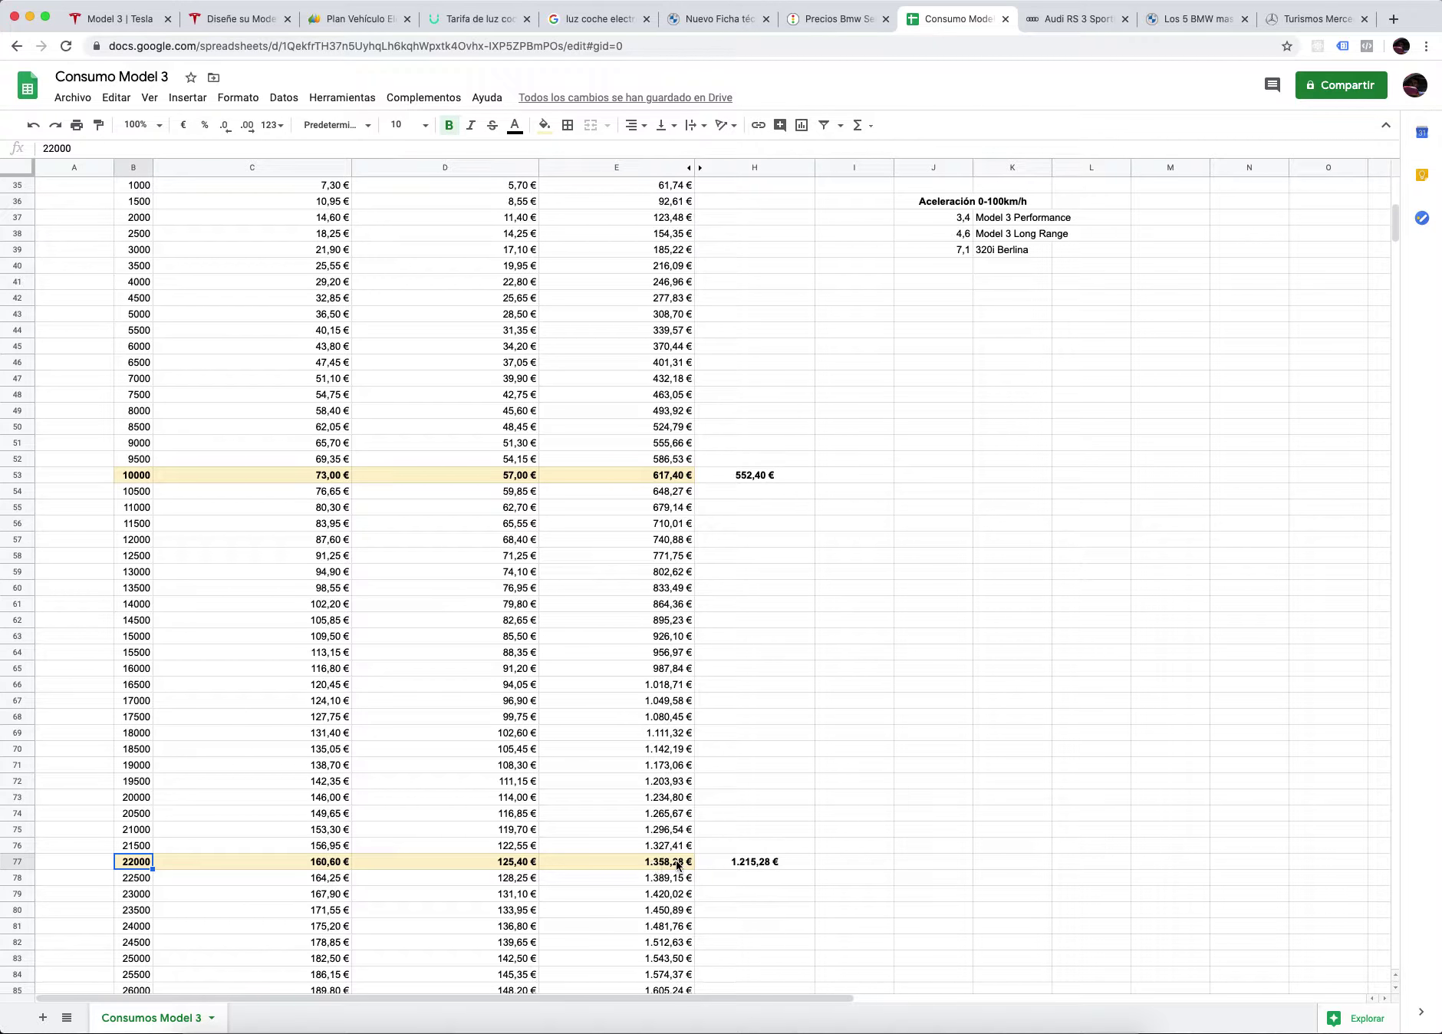
left_click(444, 867)
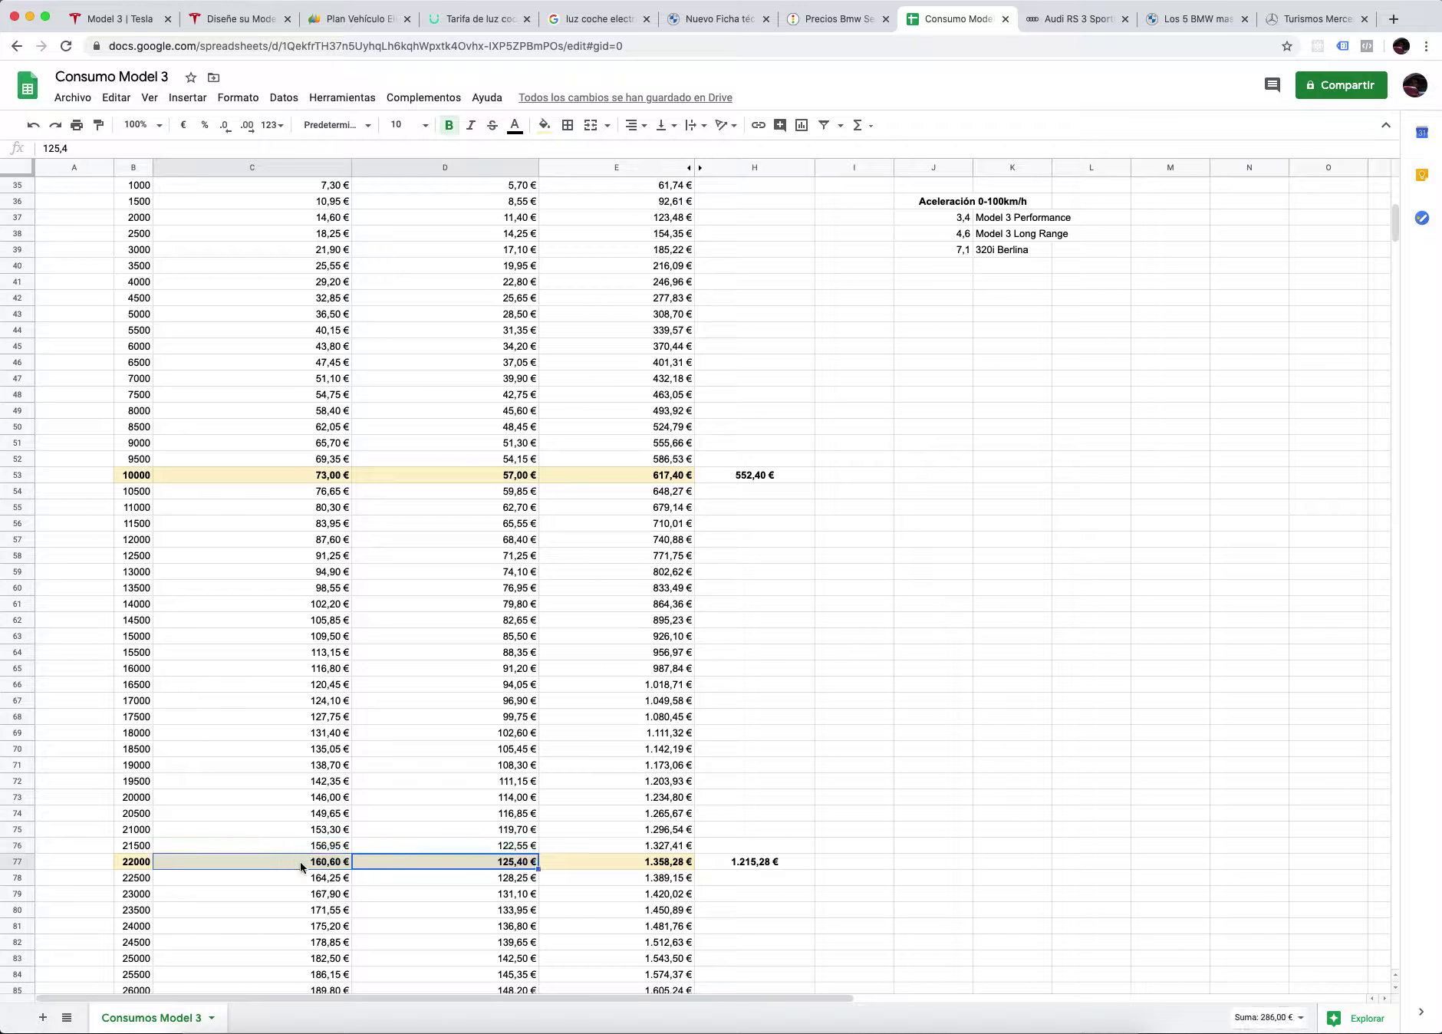
left_click(623, 866)
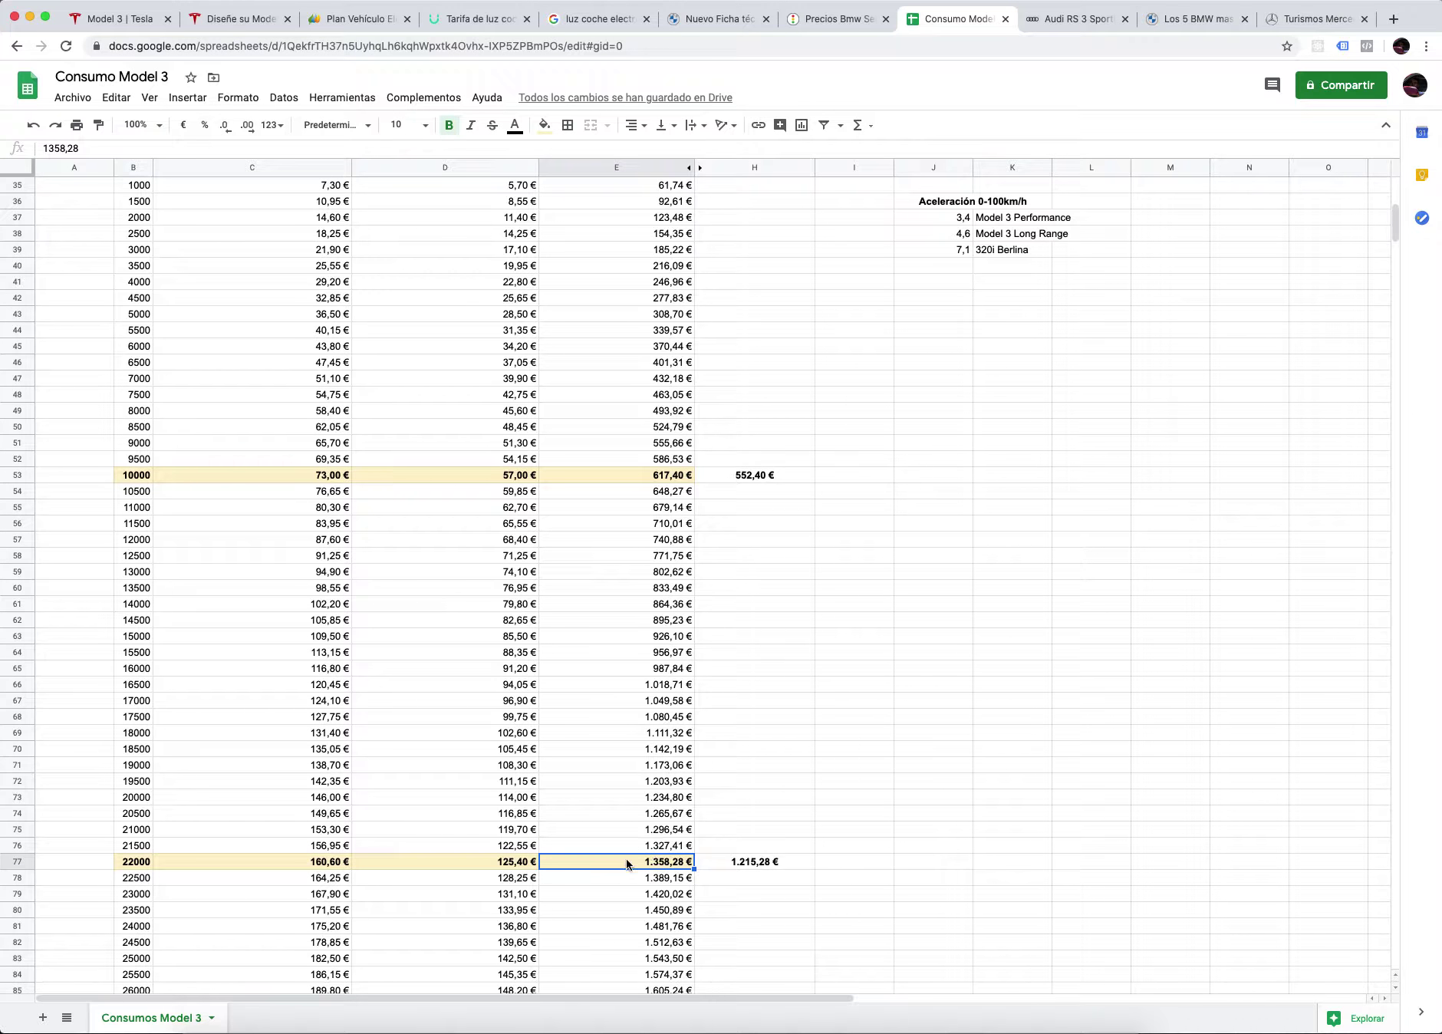
left_click(729, 862)
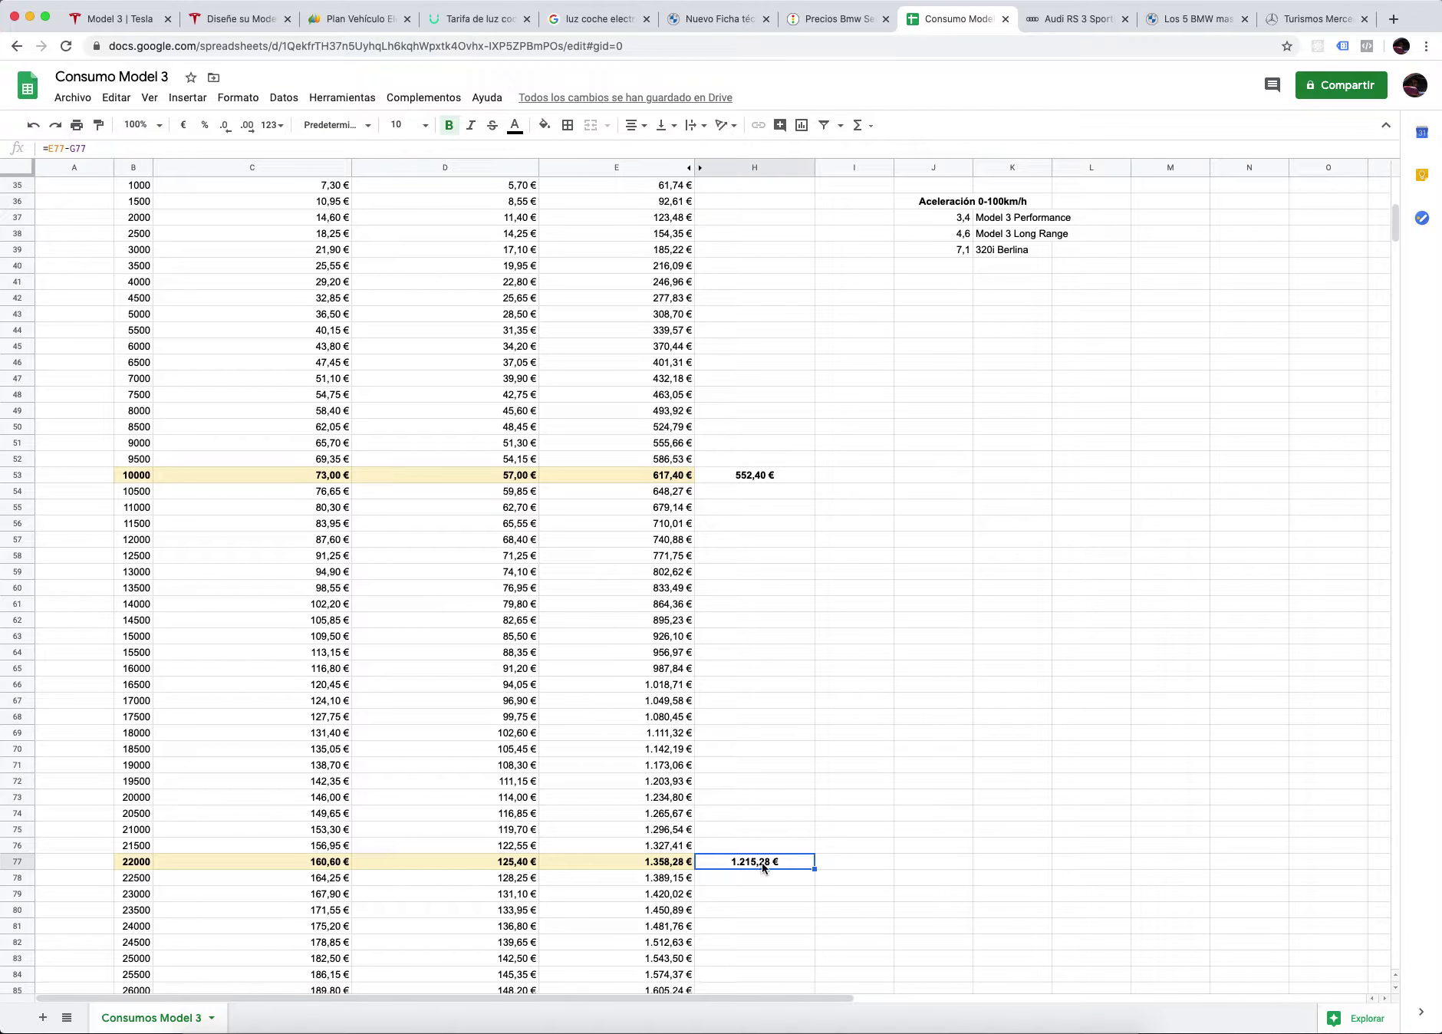
Step: Examine the Tesla and BMW running costs and the Model 3 savings in the 100000 km row
scroll(468, 875, "down", 9)
scroll(471, 886, "down", 20)
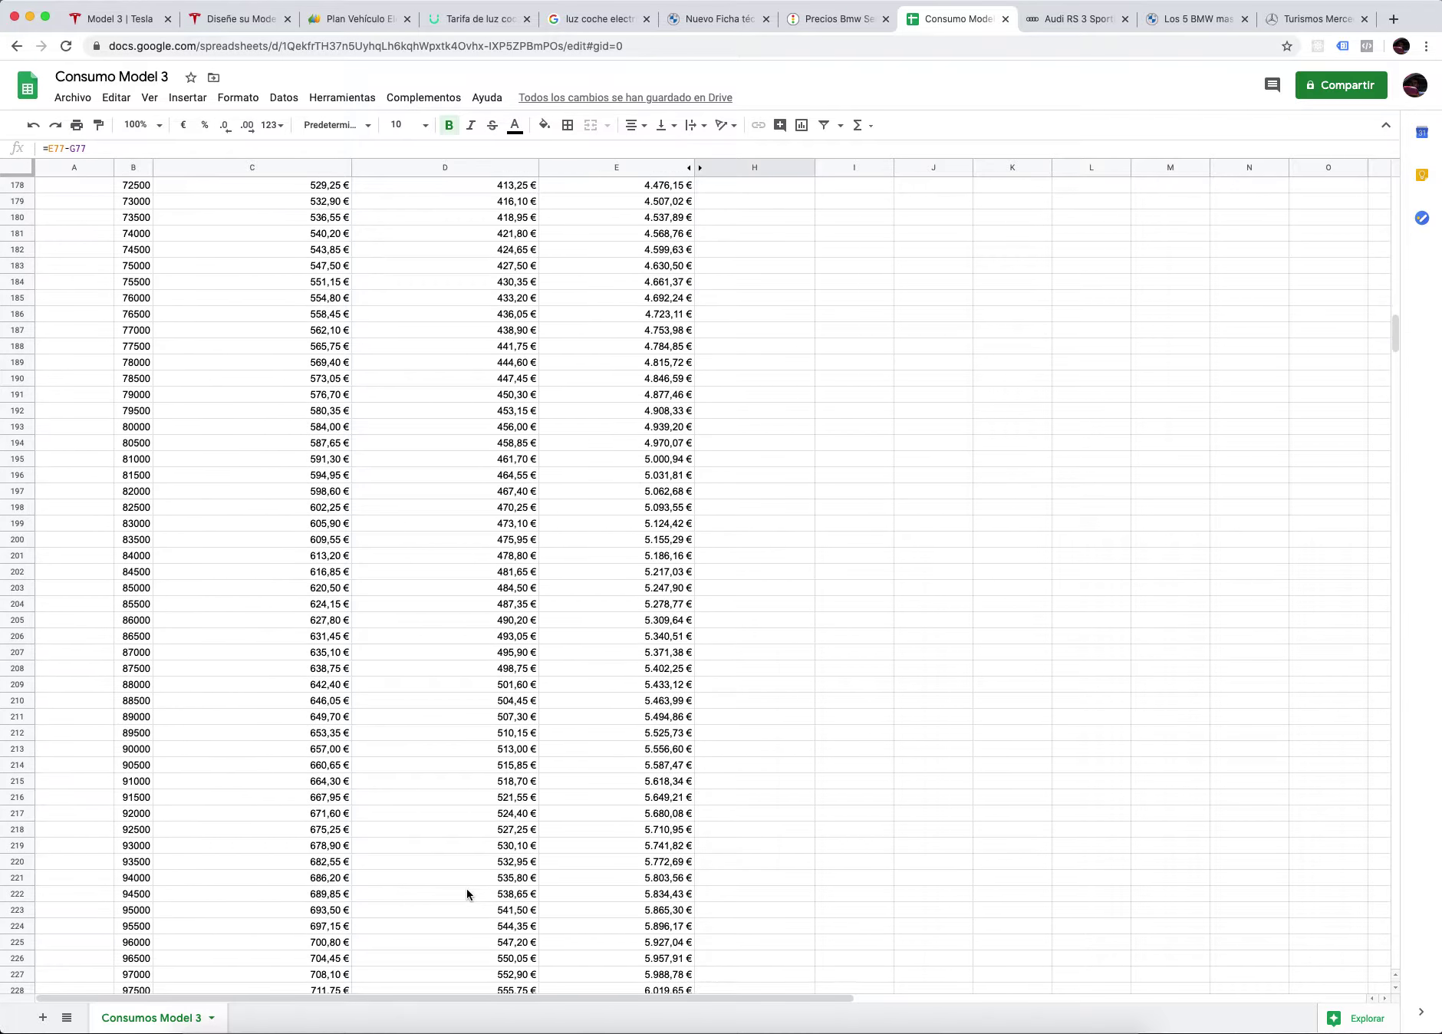
scroll(467, 895, "down", 7)
left_click(145, 863)
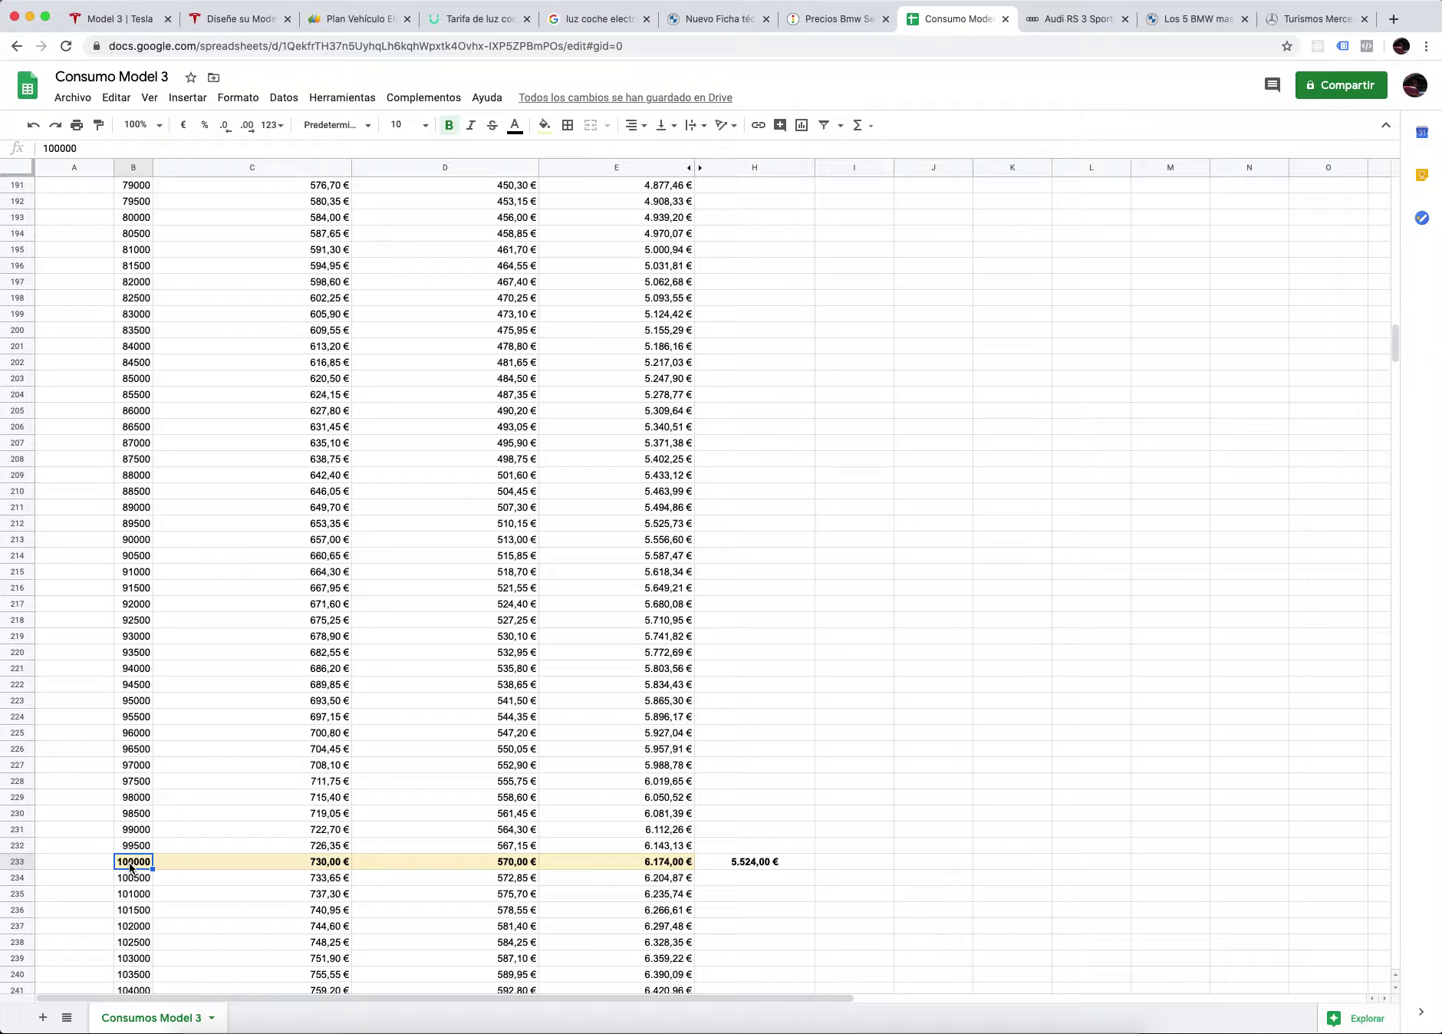
left_click(739, 863)
left_click_drag(498, 866, 290, 863)
left_click(631, 862)
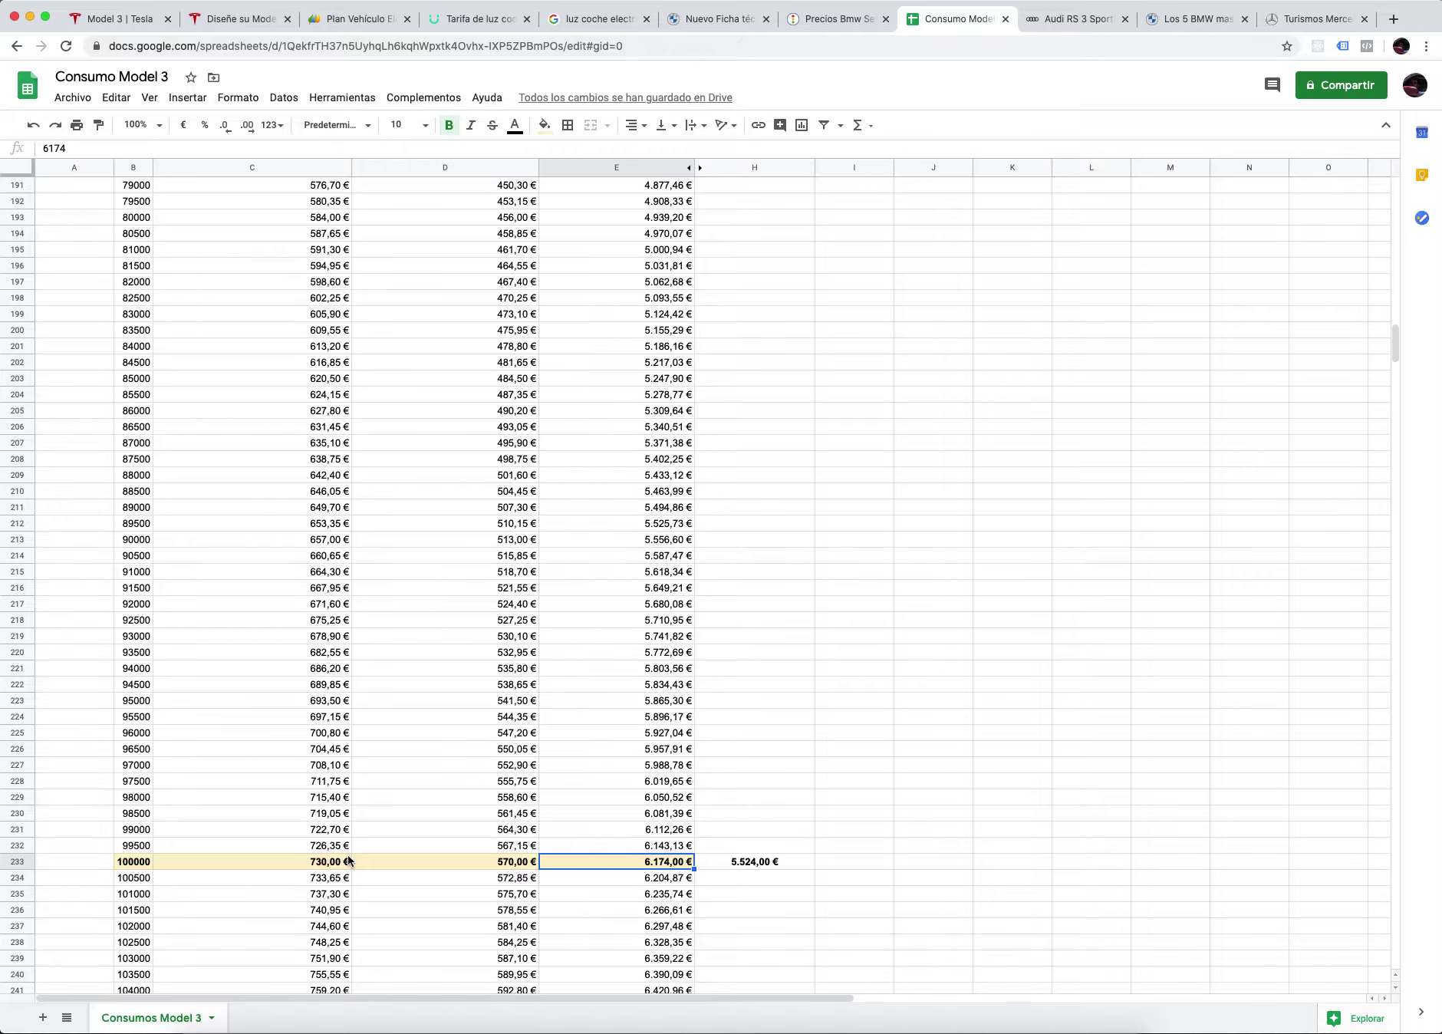
Step: Find the 200000 km row and examine the Model 3 savings there
scroll(348, 861, "down", 15)
scroll(296, 821, "down", 20)
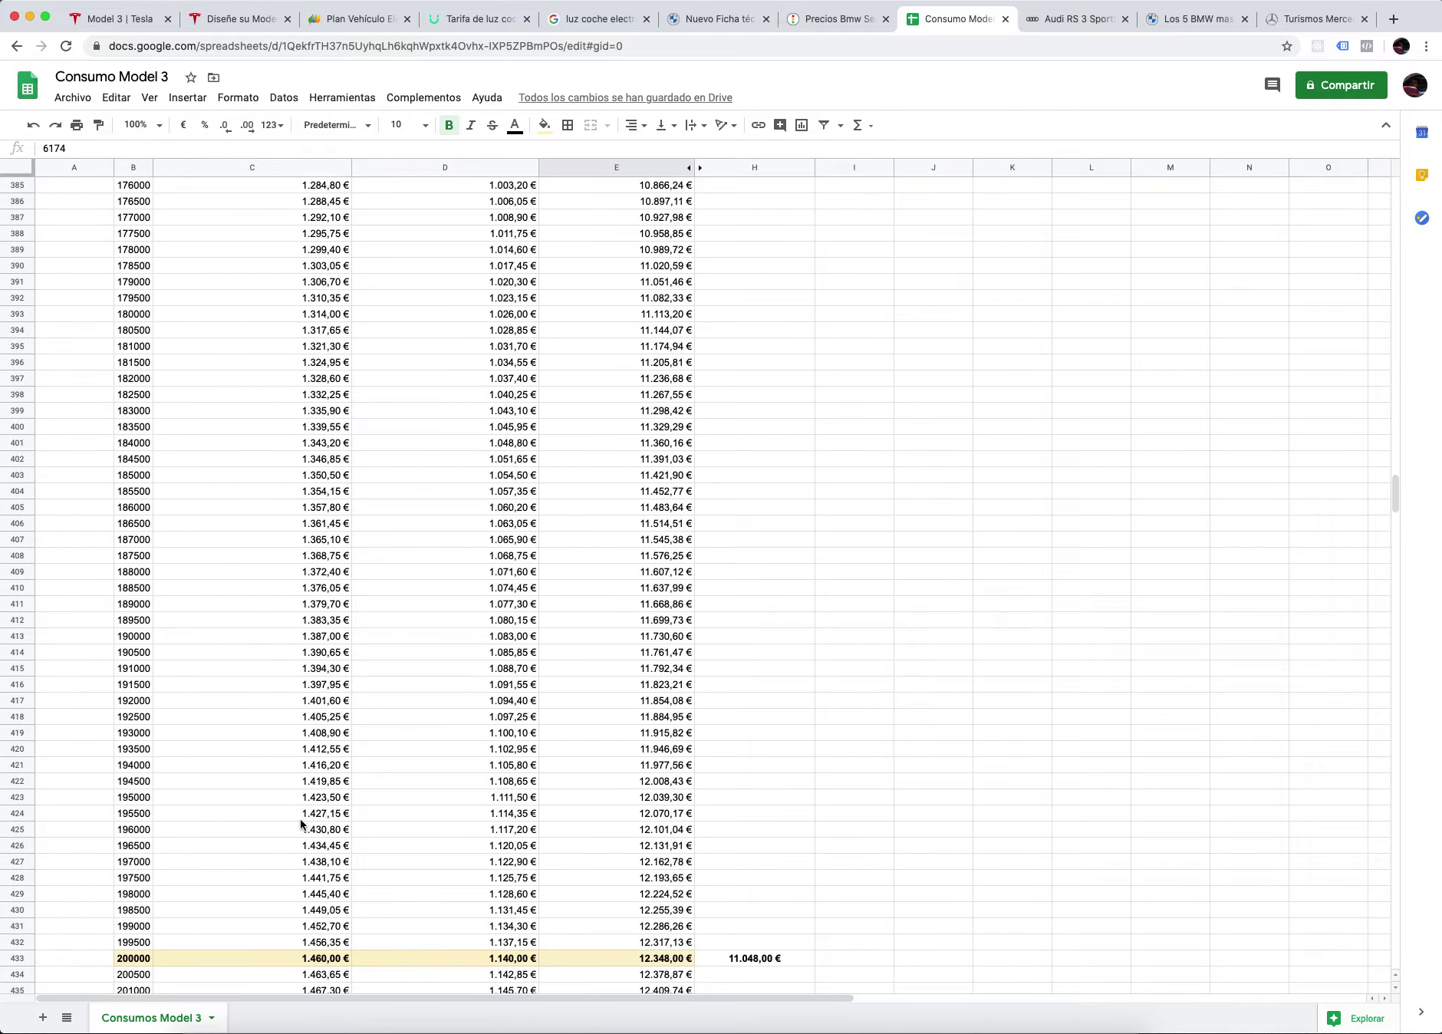
scroll(300, 818, "down", 5)
left_click(132, 573)
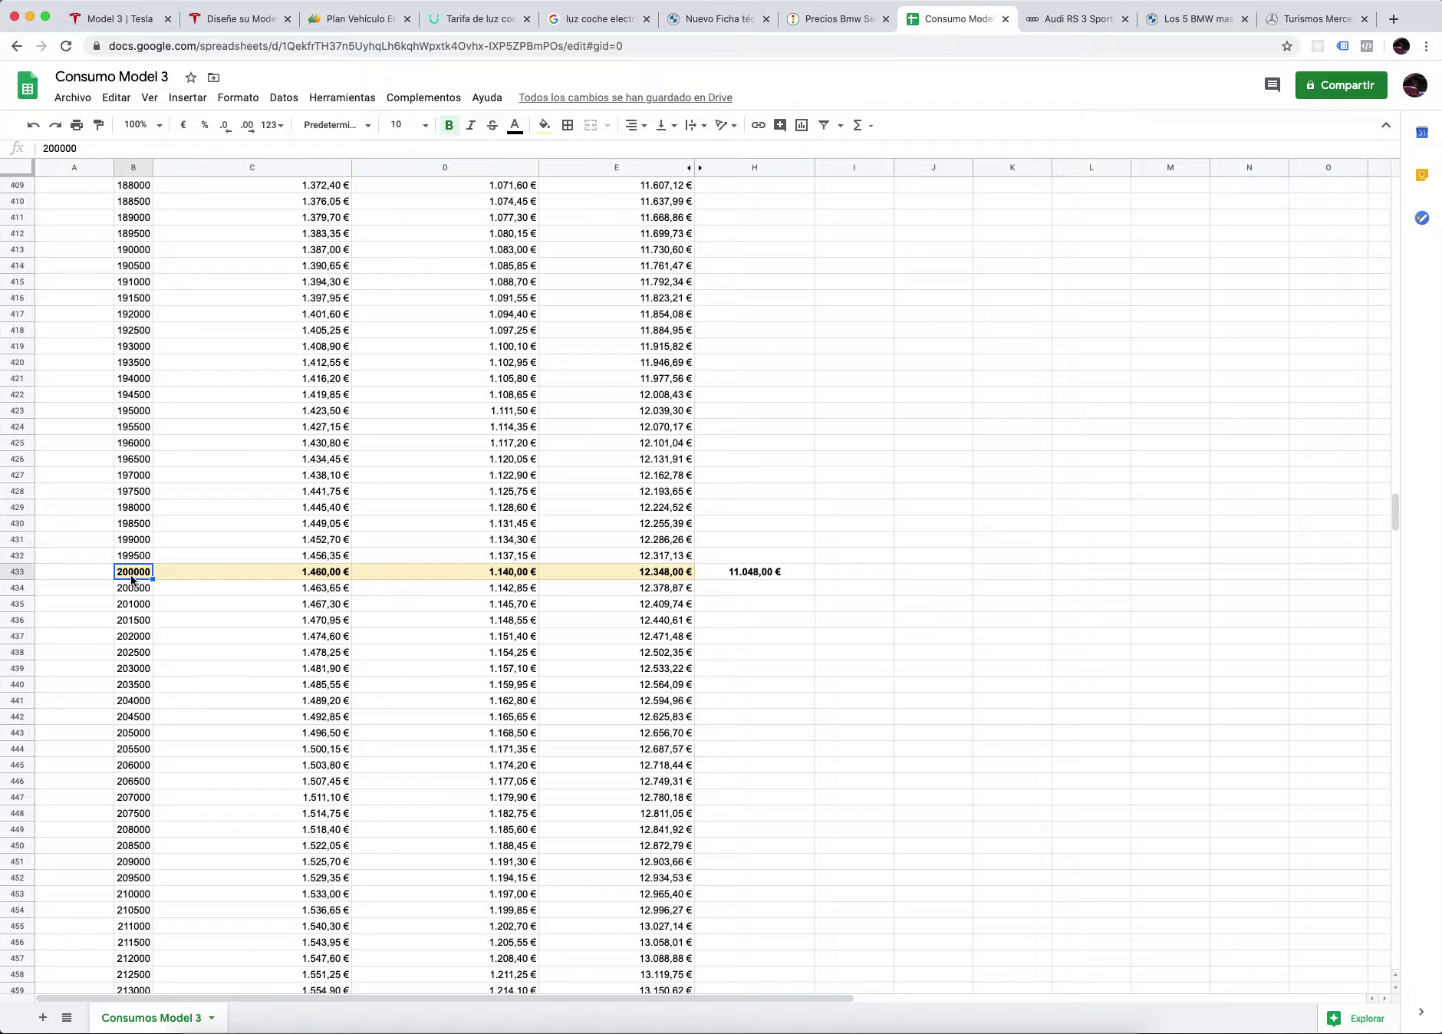
left_click(738, 577)
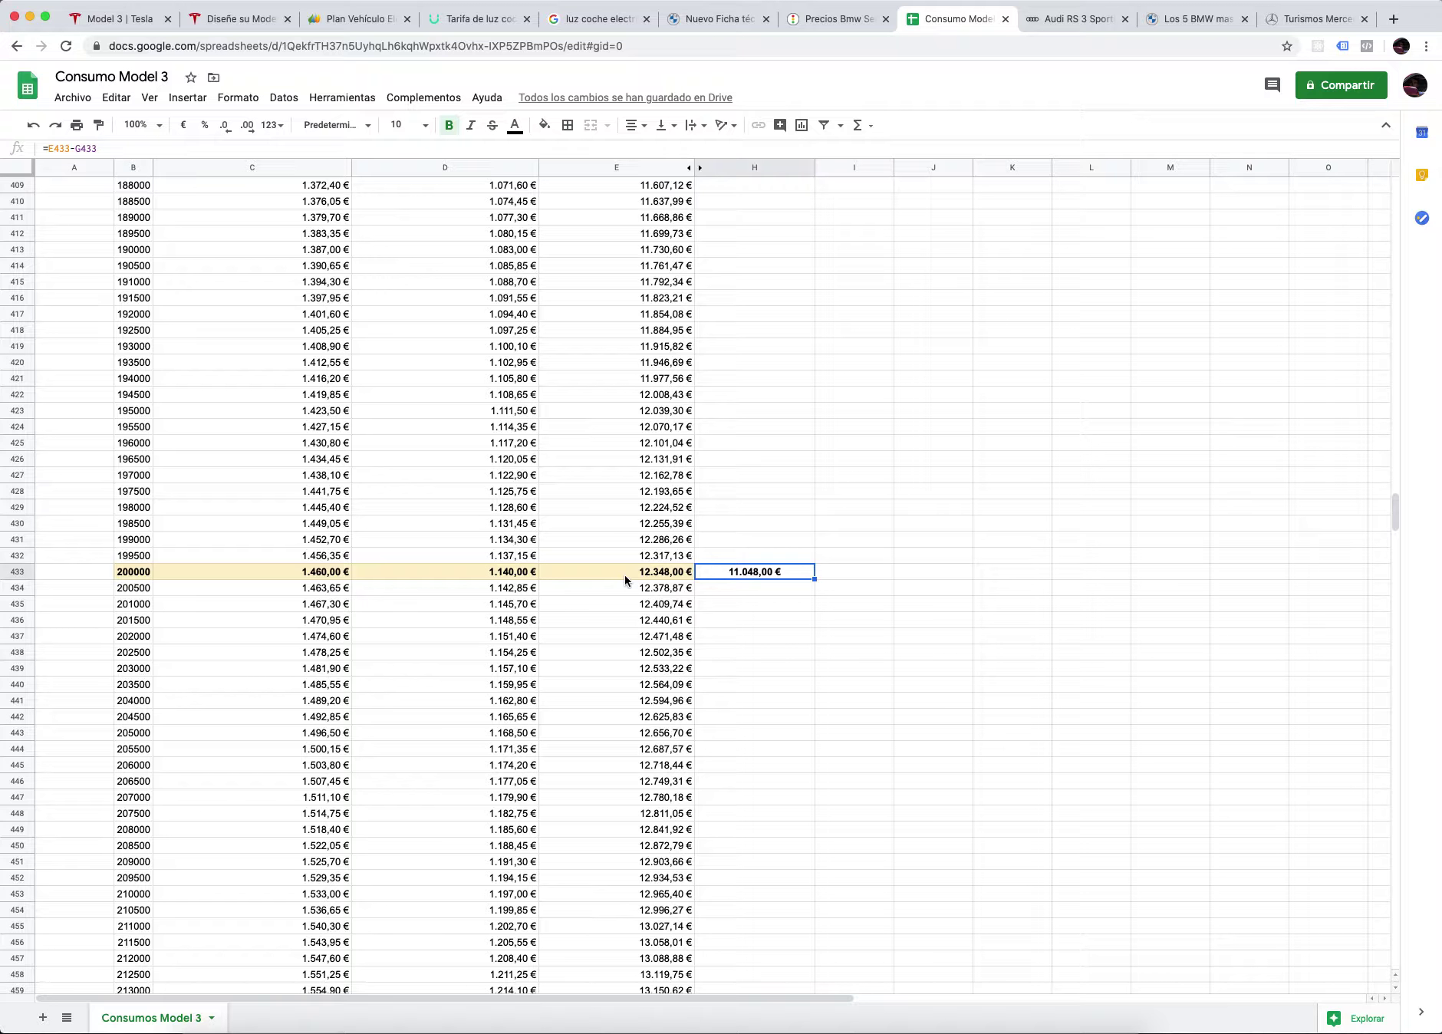
Step: Find the 250000 km row and examine the Tesla and BMW running costs and the Model 3 savings there
scroll(230, 619, "down", 15)
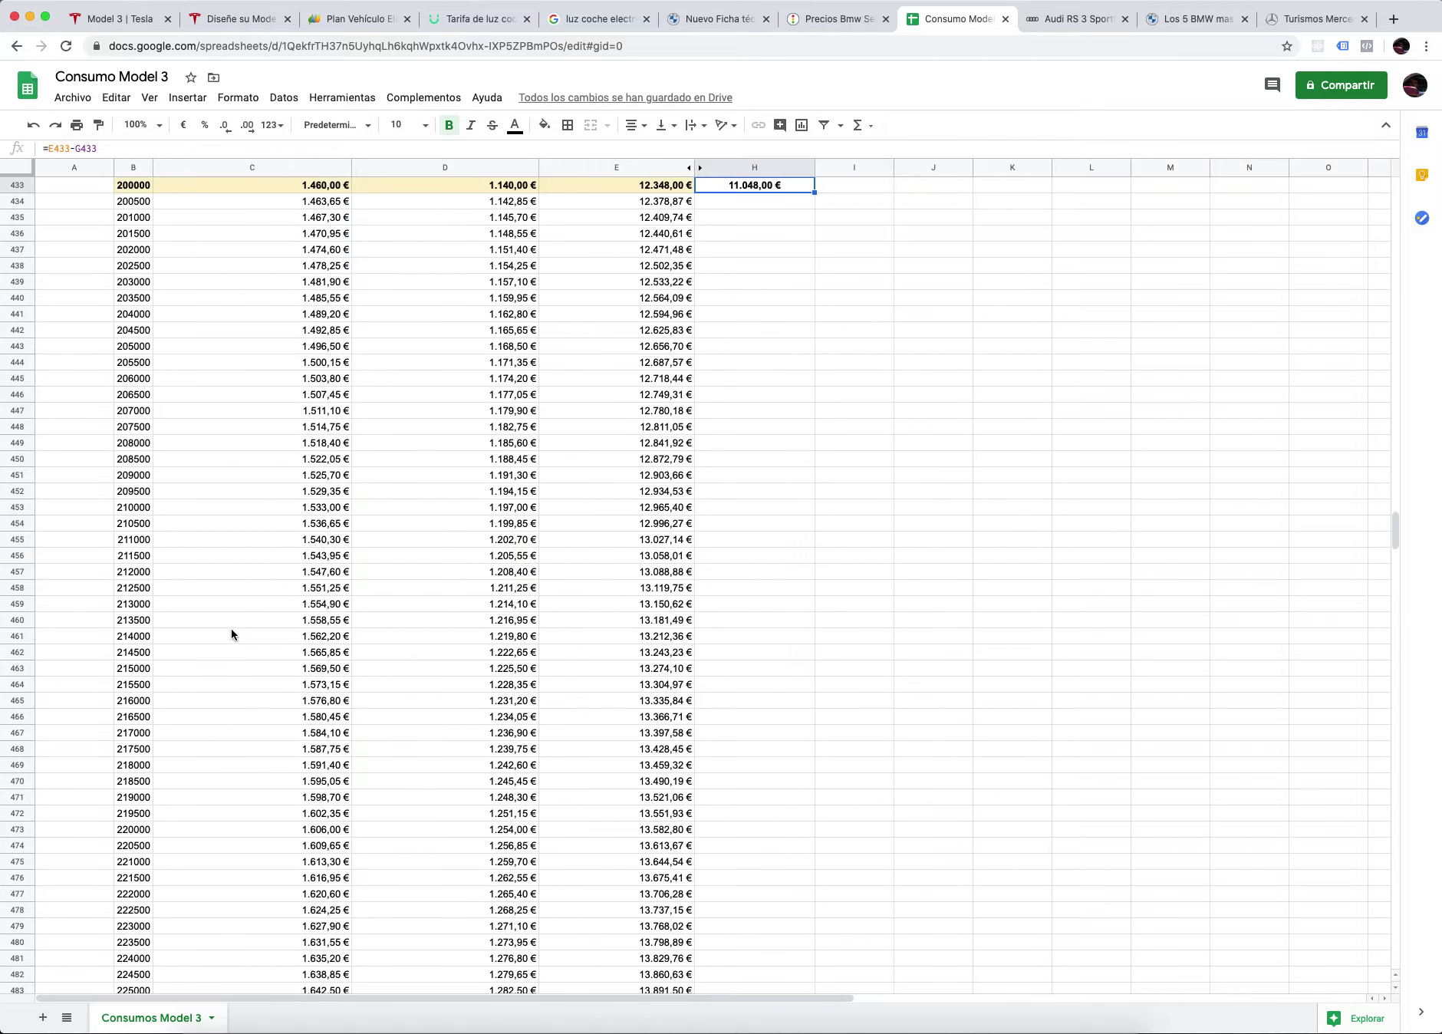
scroll(238, 645, "down", 7)
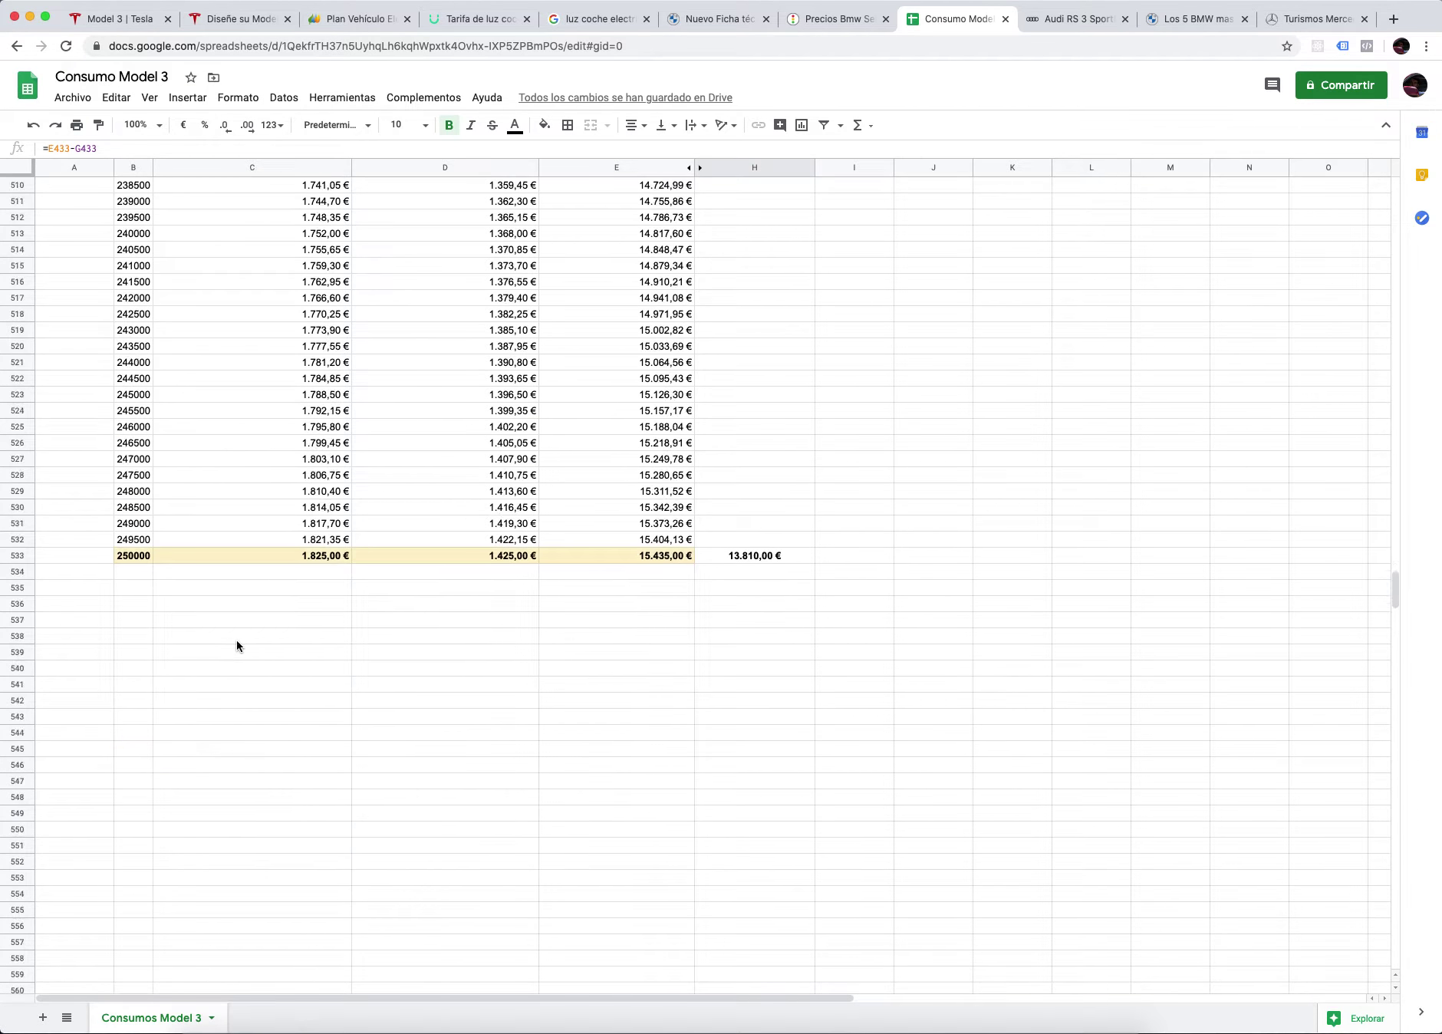
left_click(145, 561)
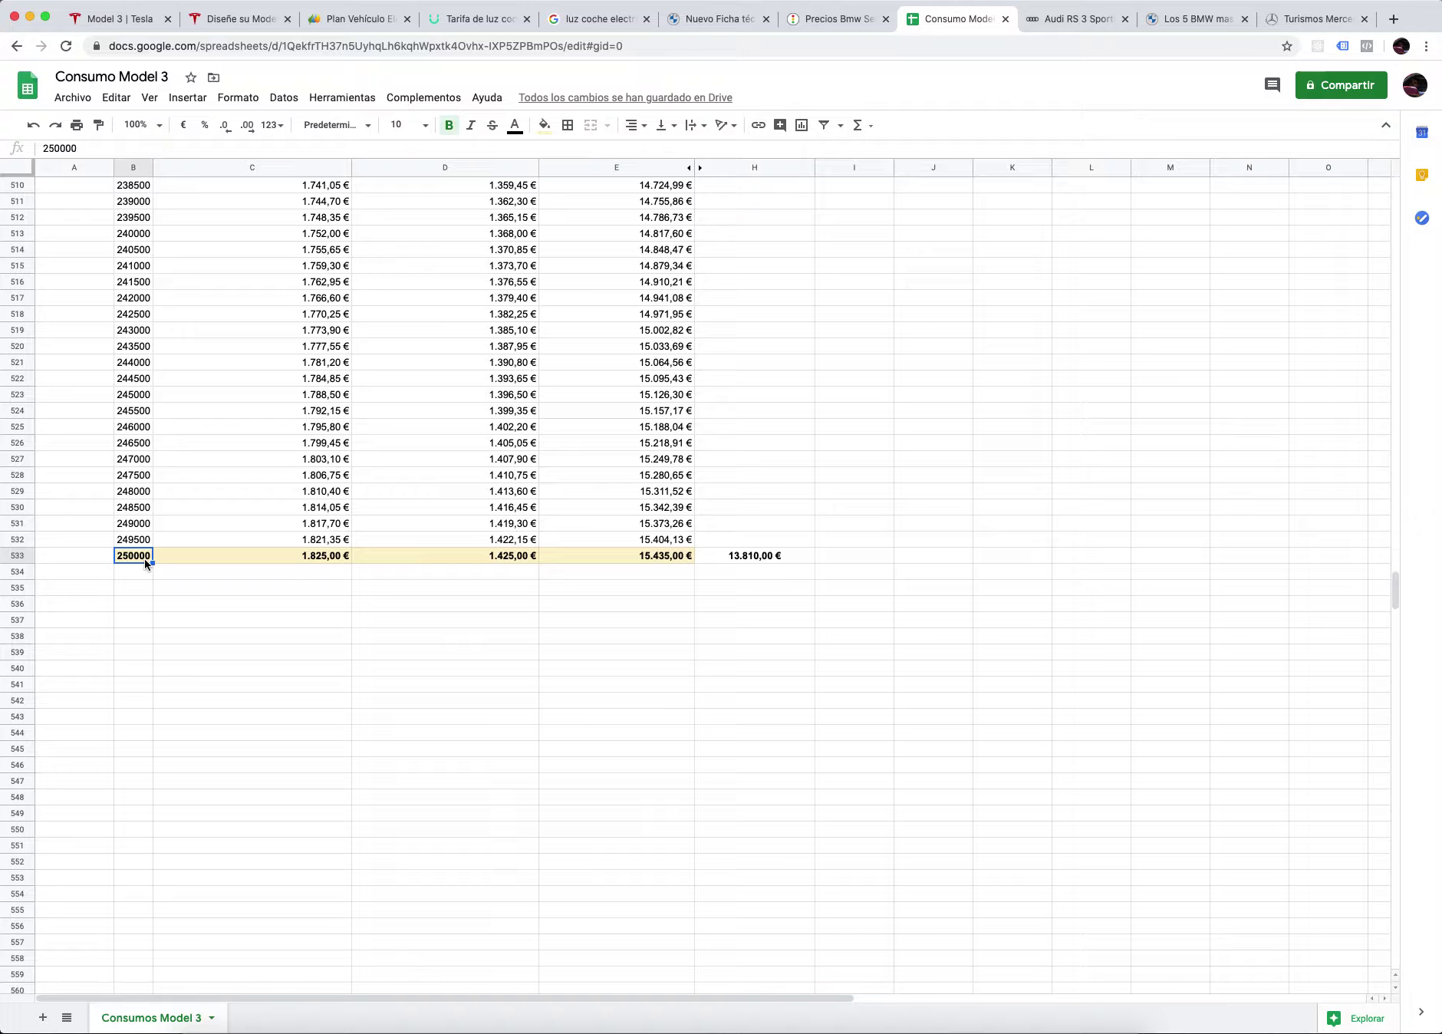
left_click(290, 553)
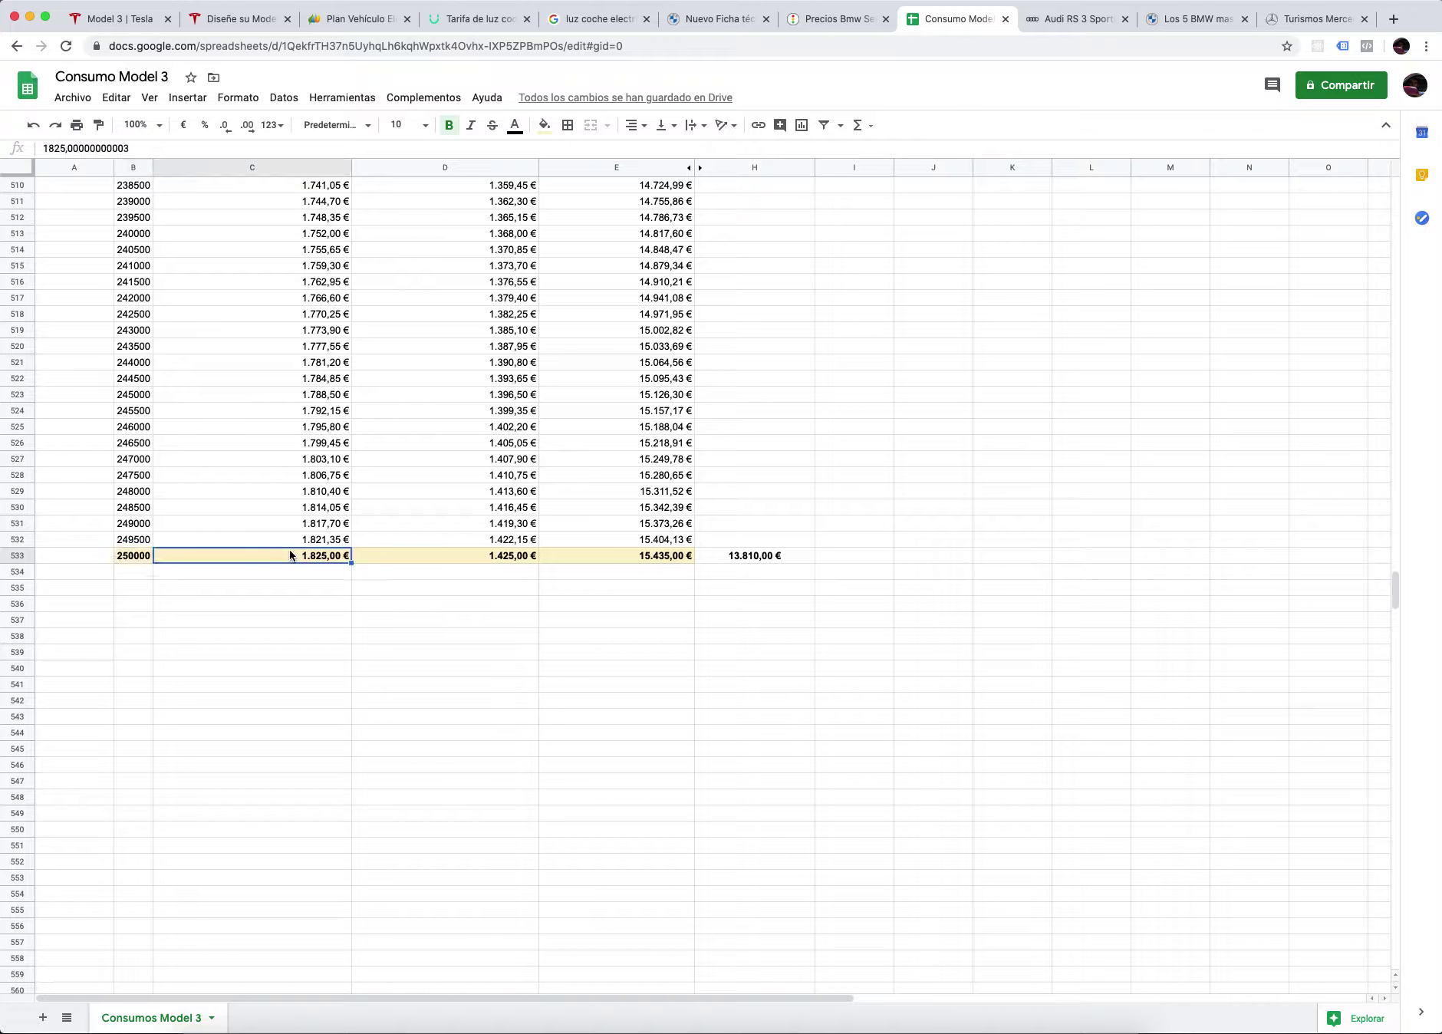
left_click(475, 553)
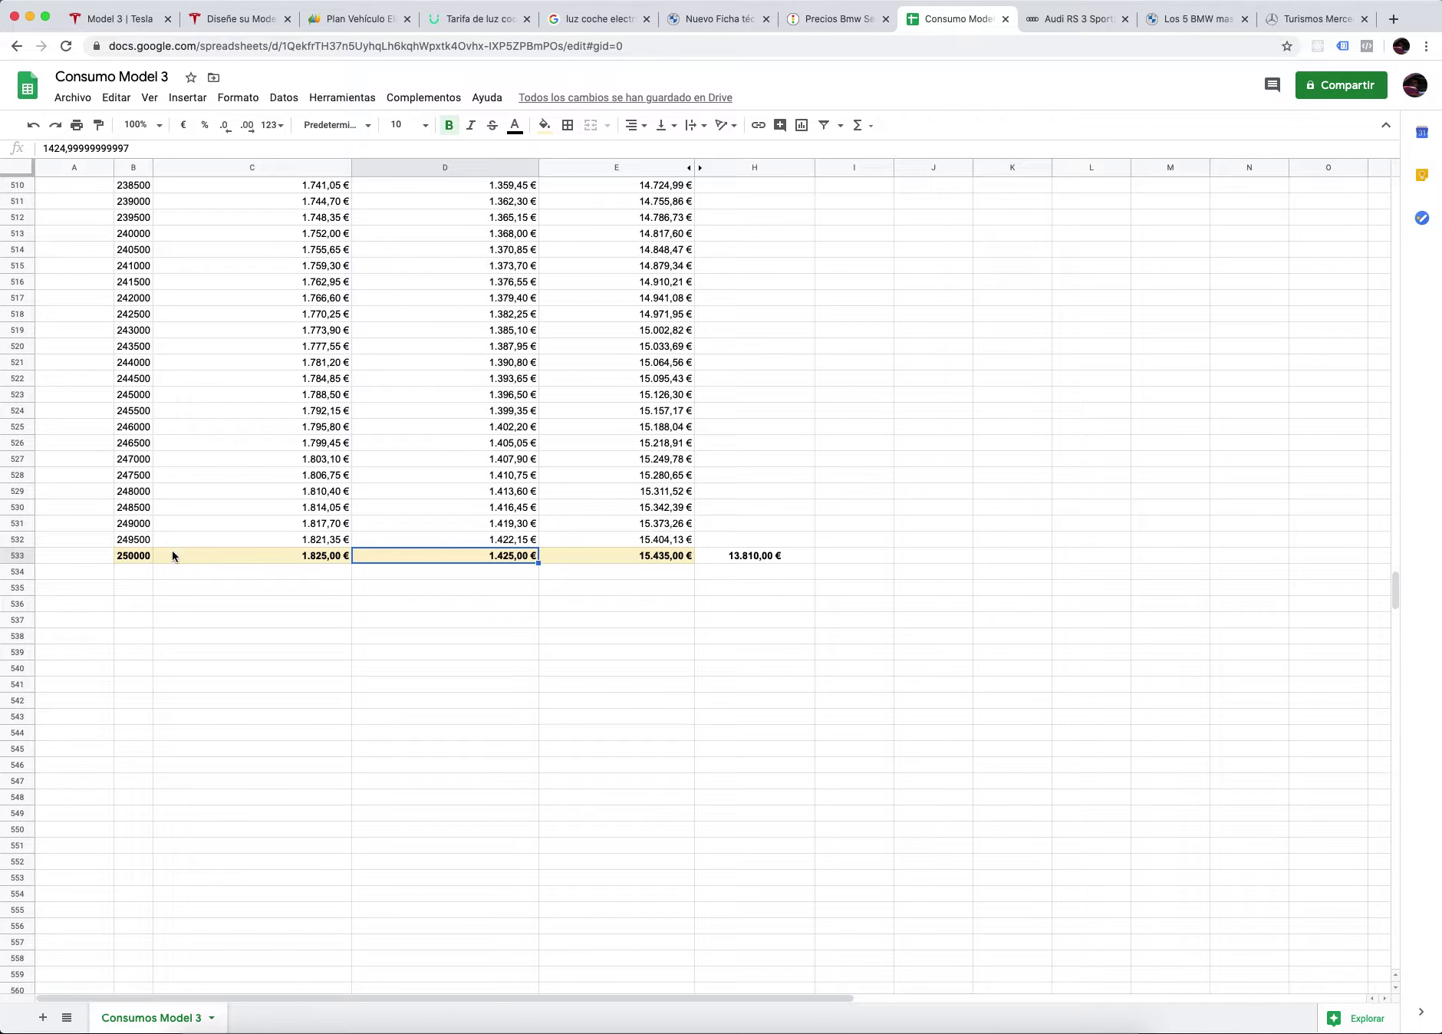
left_click(139, 558)
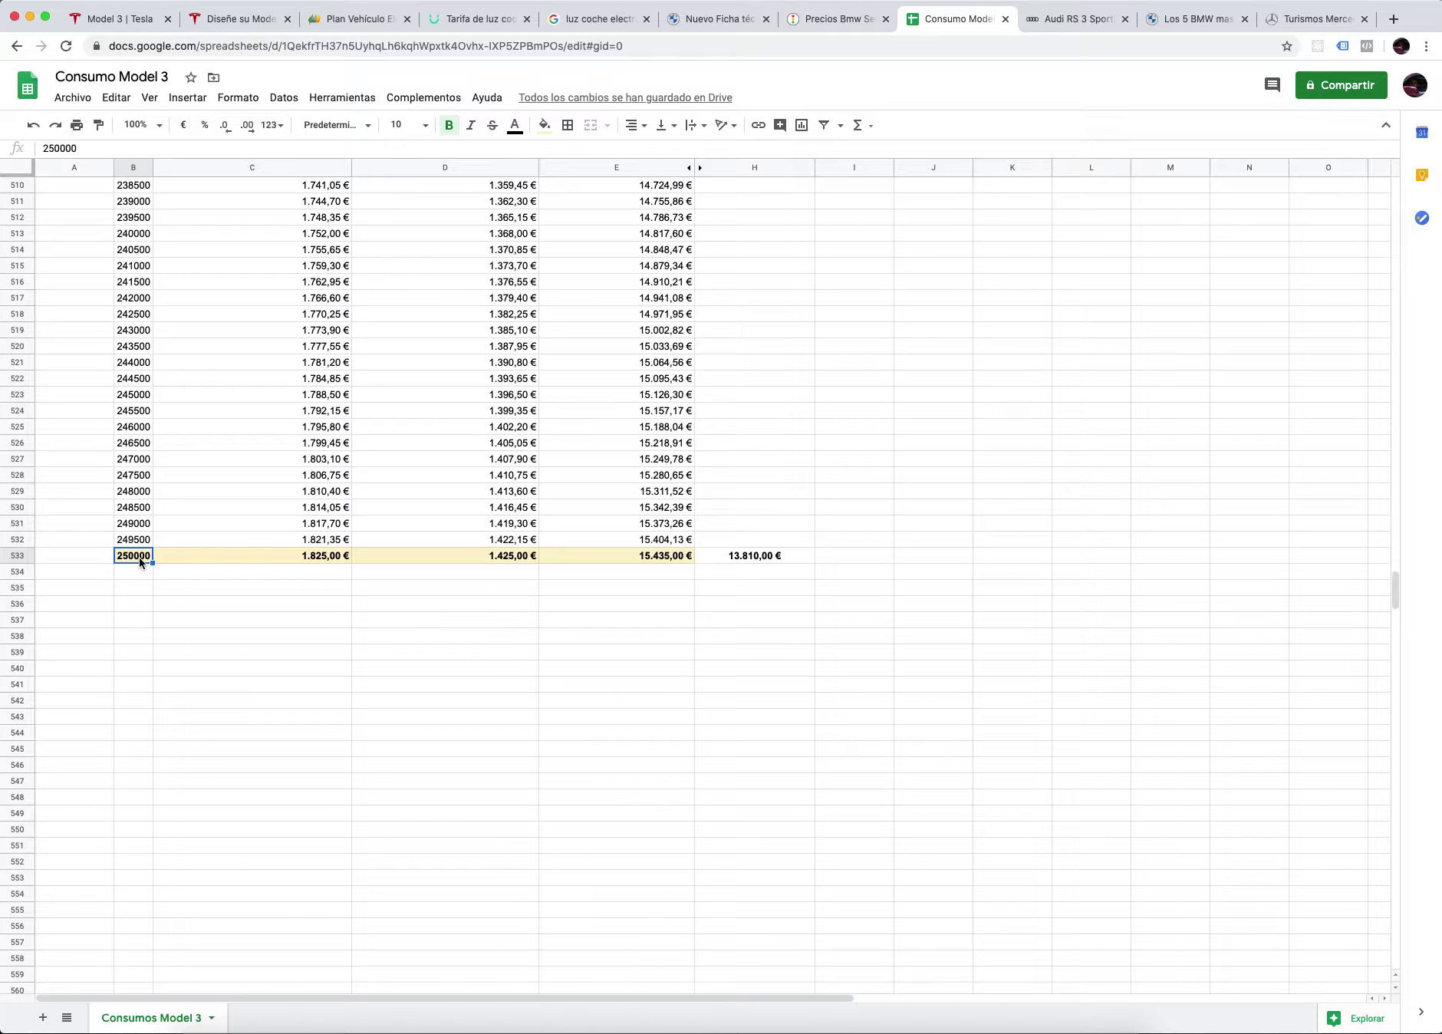
left_click(731, 558)
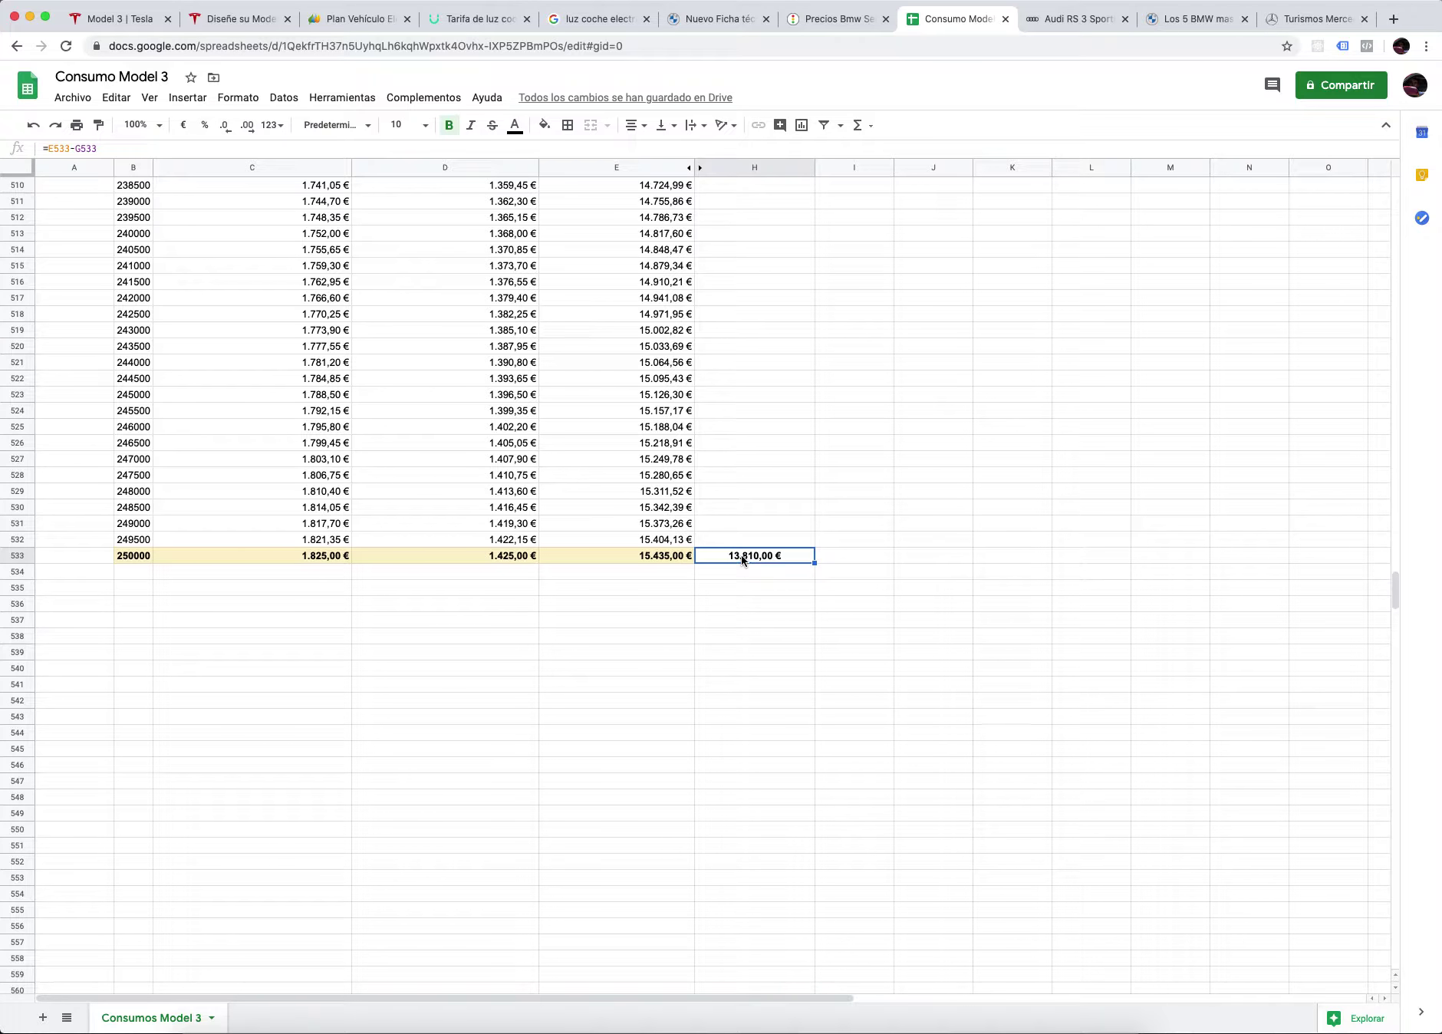
left_click(669, 558)
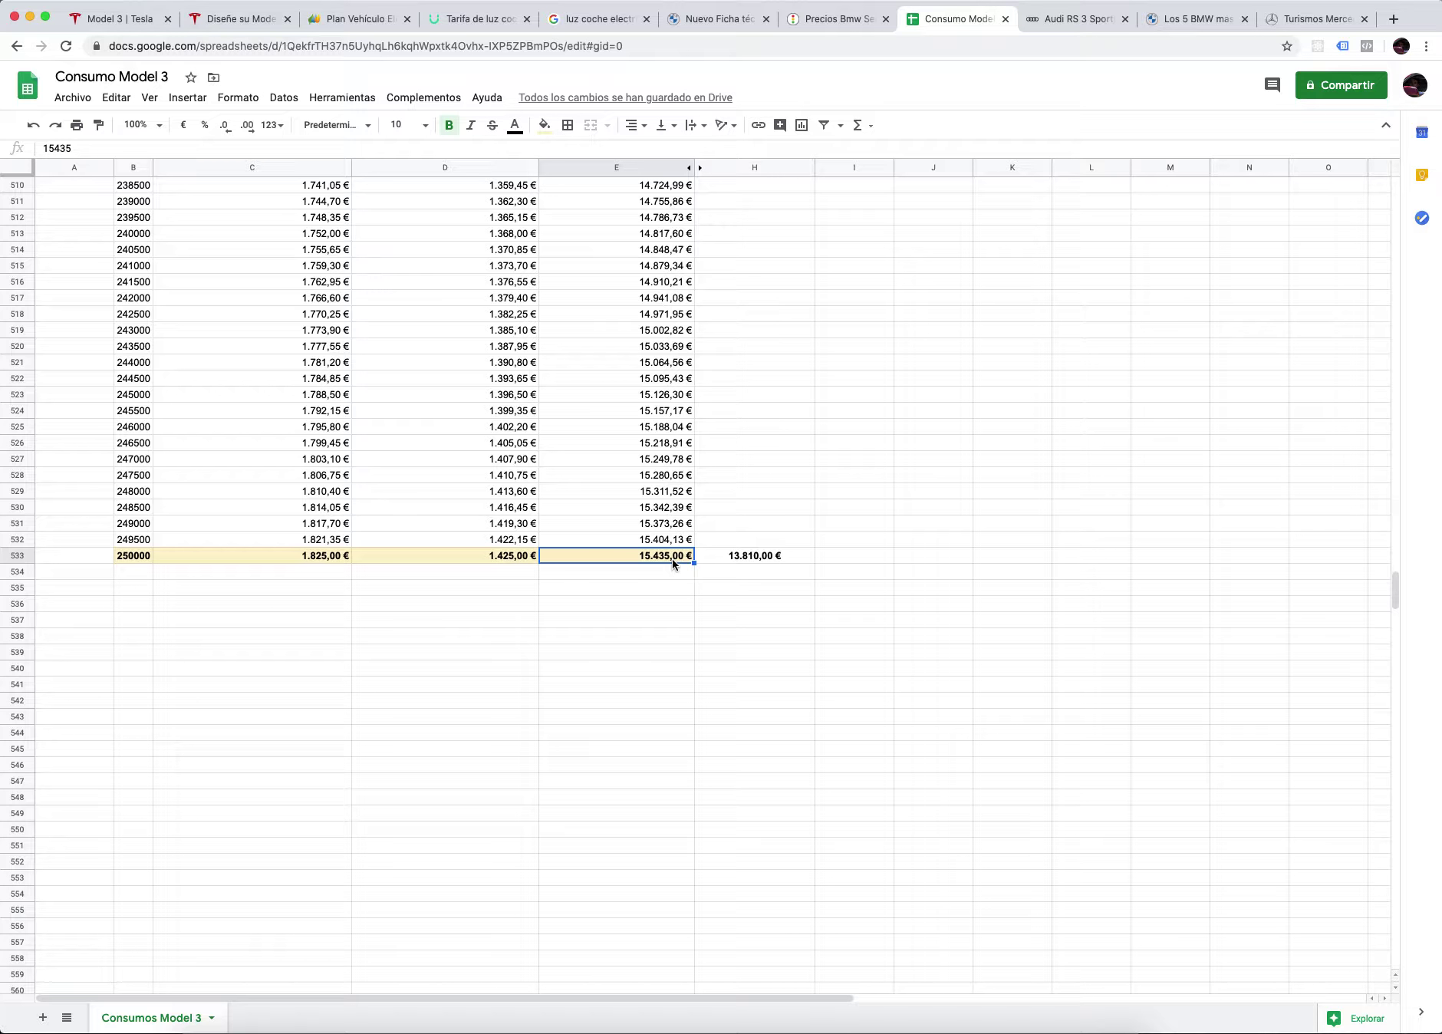
left_click(728, 558)
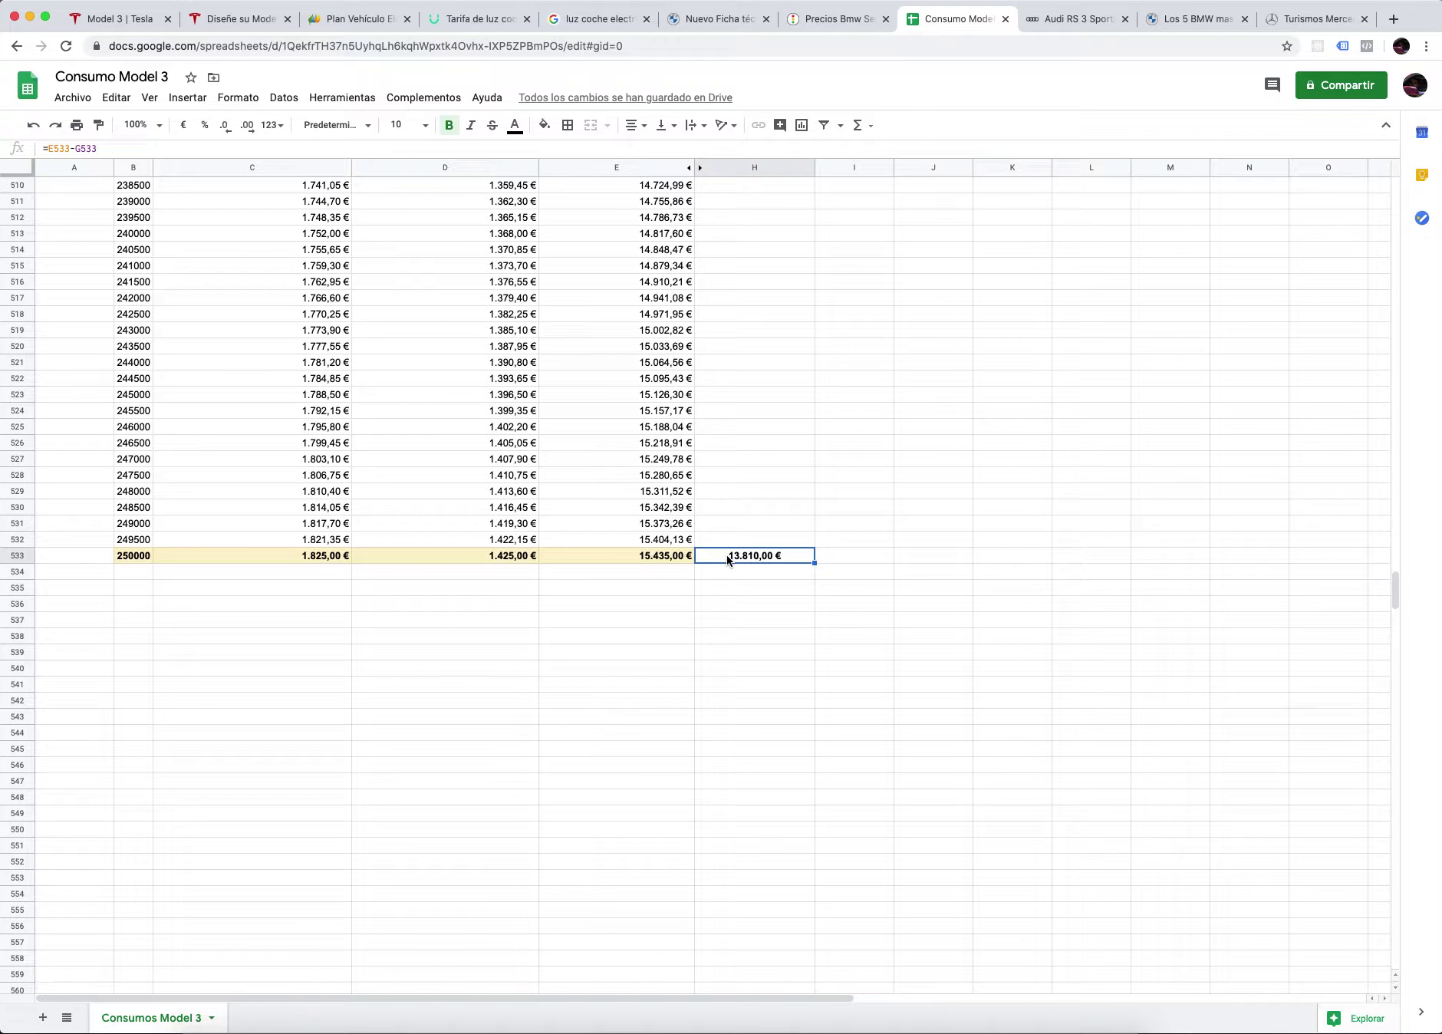
Step: Return to the top of the sheet, then compare the Model 3 prices in Tesla's configurator with the BMW Serie 3 prices on coches.com
left_click_drag(1394, 587, 1395, 211)
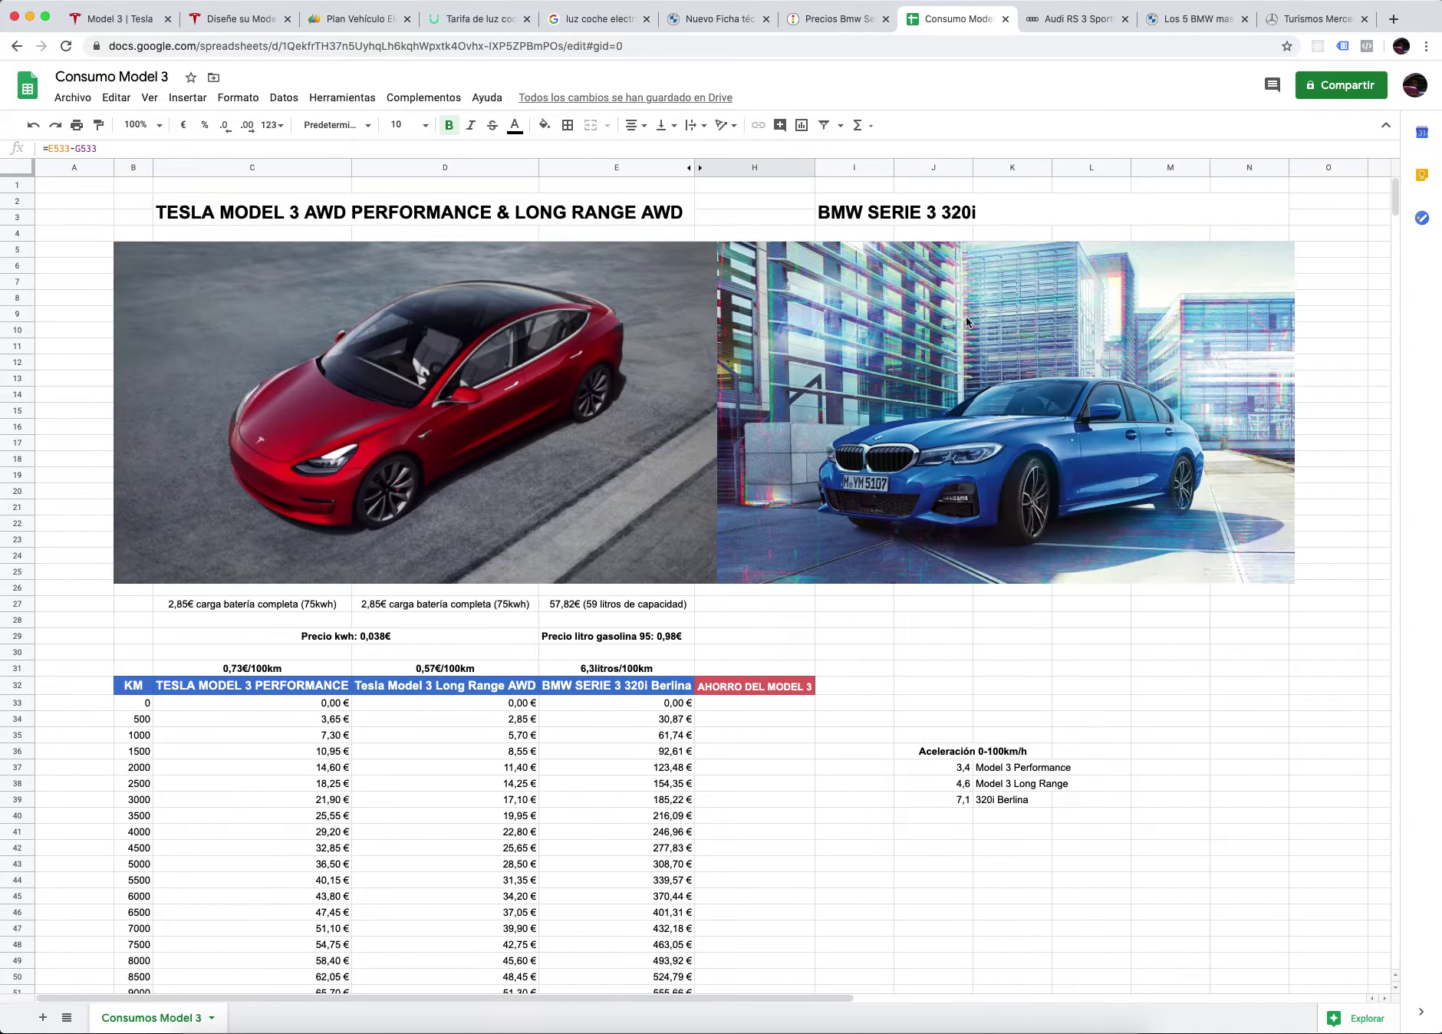
left_click(564, 390)
left_click(238, 22)
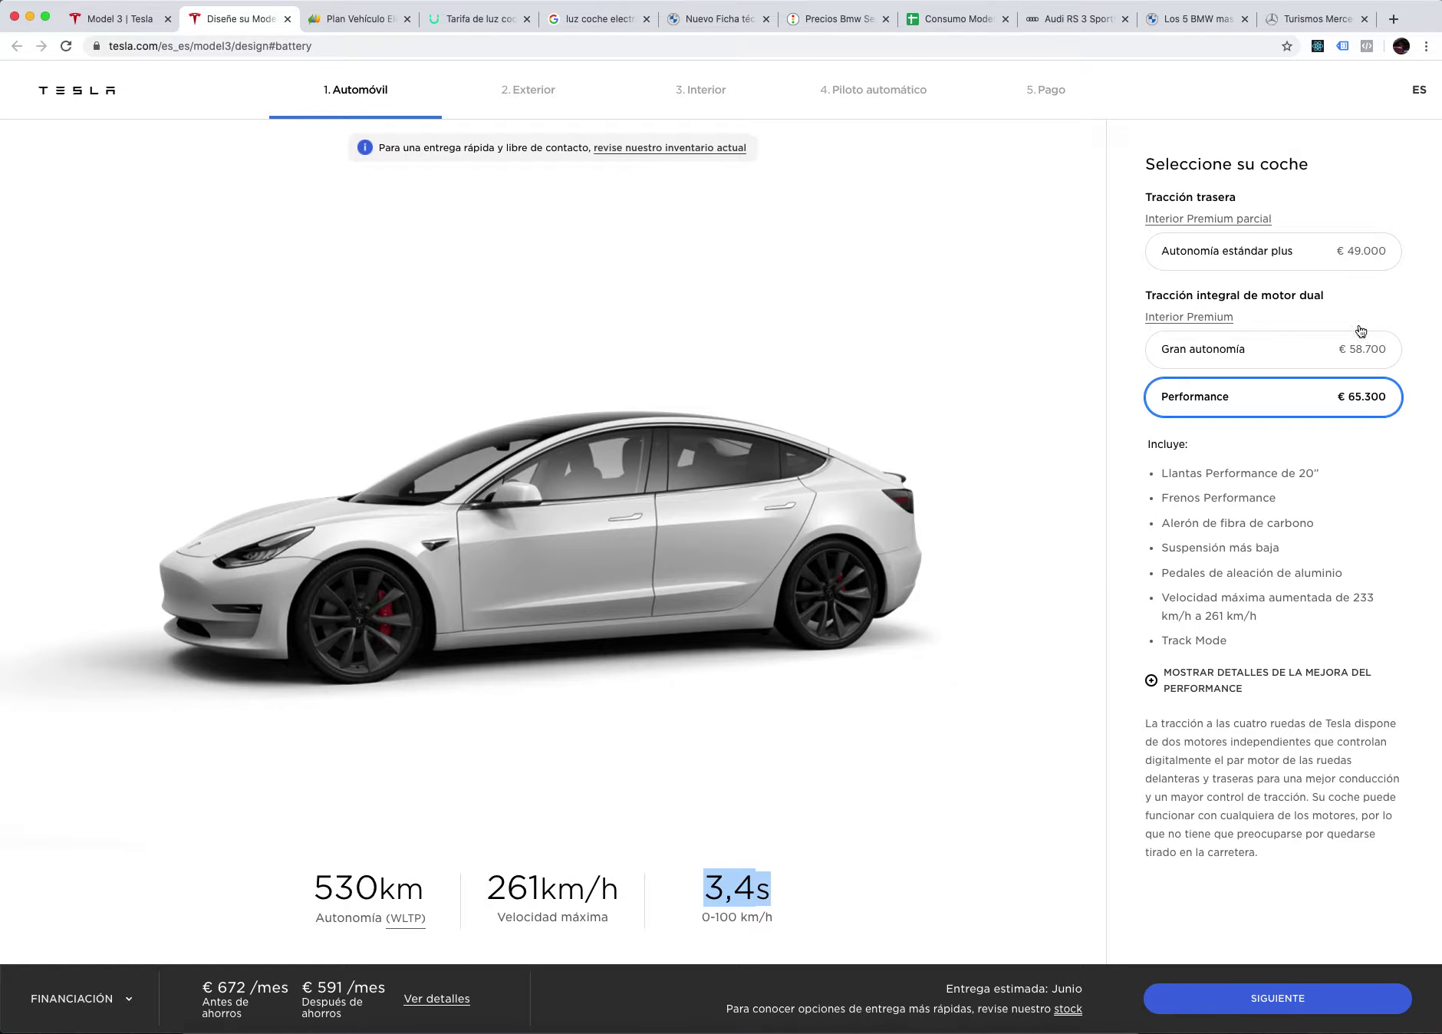
left_click(823, 23)
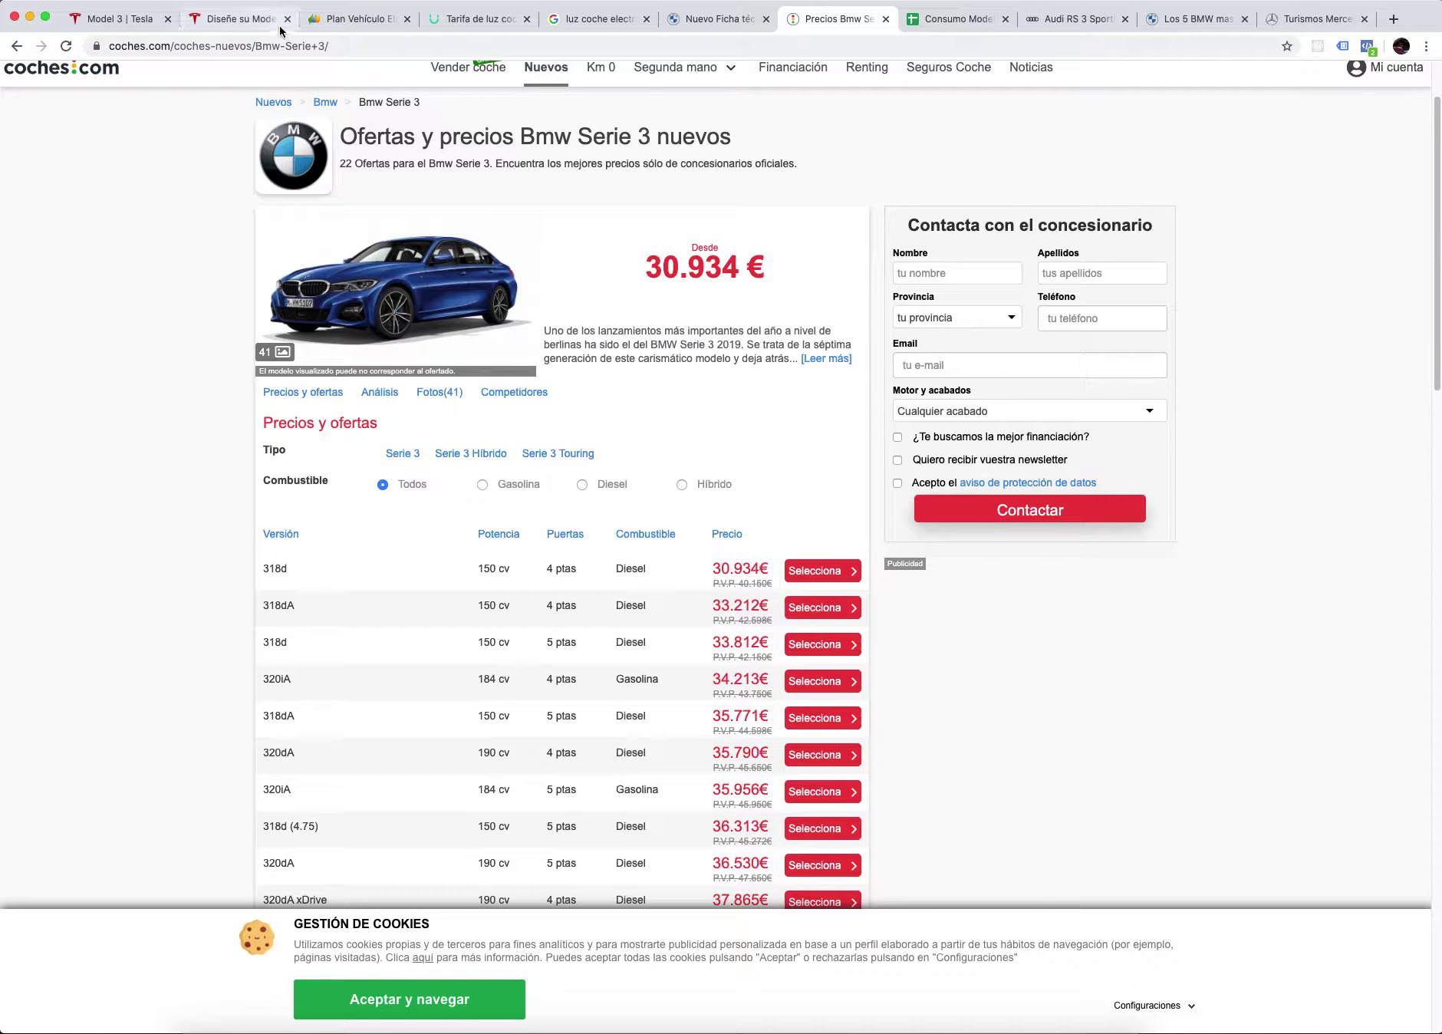
Step: Check the two Model 3 versions in the spreadsheet's table headings against the versions offered in Tesla's configurator, returning to the sheet
left_click(952, 18)
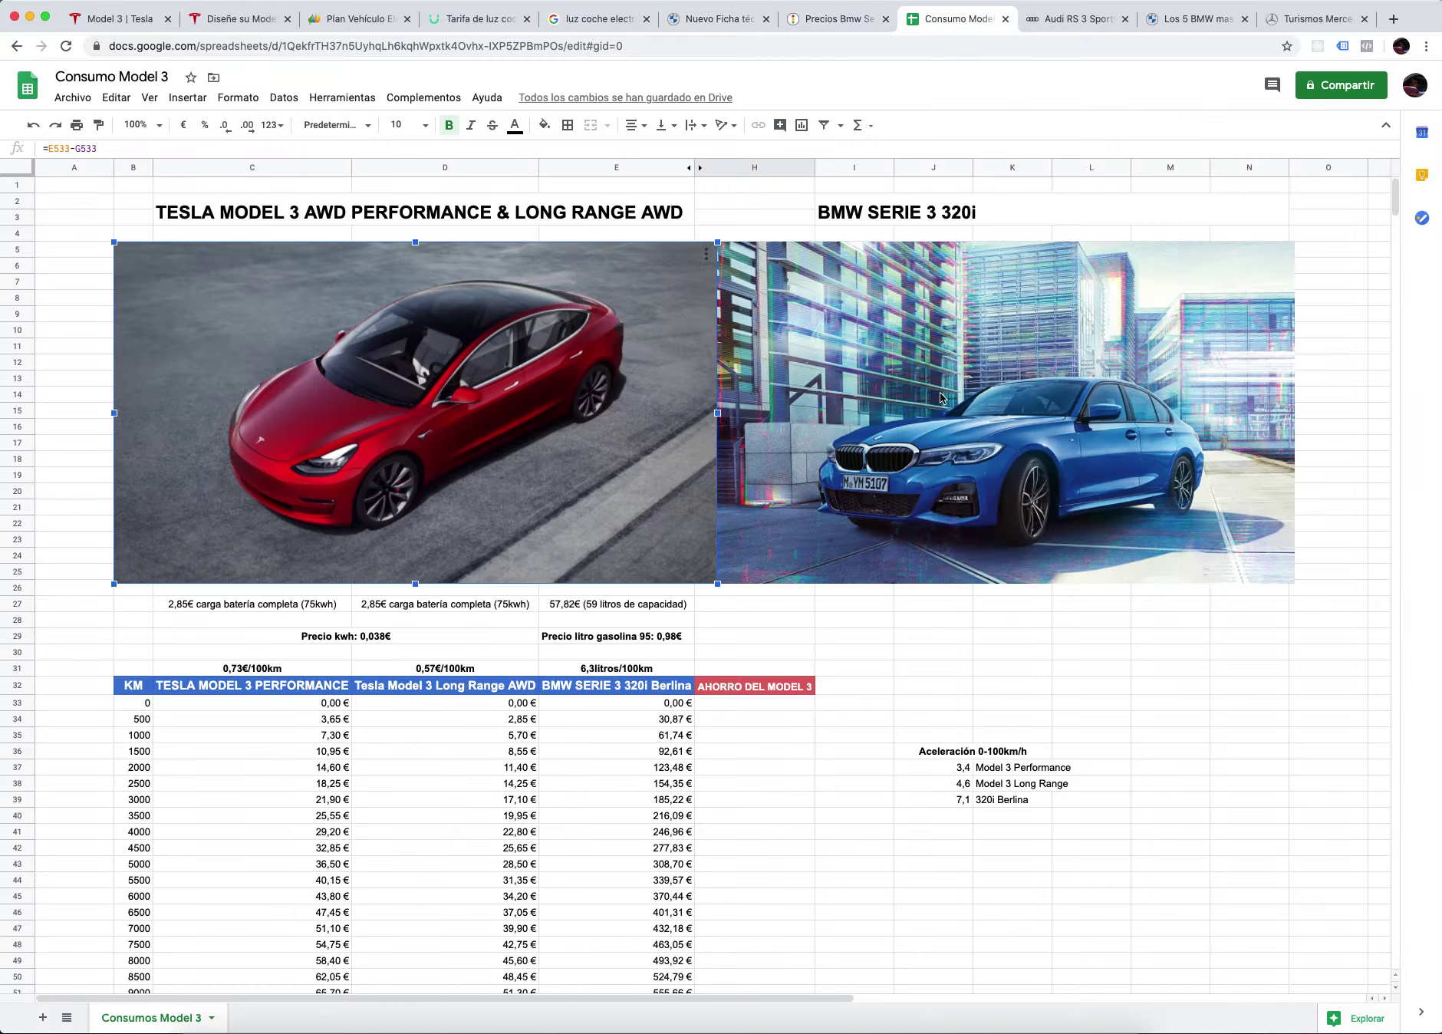
left_click(716, 766)
left_click_drag(436, 685, 302, 688)
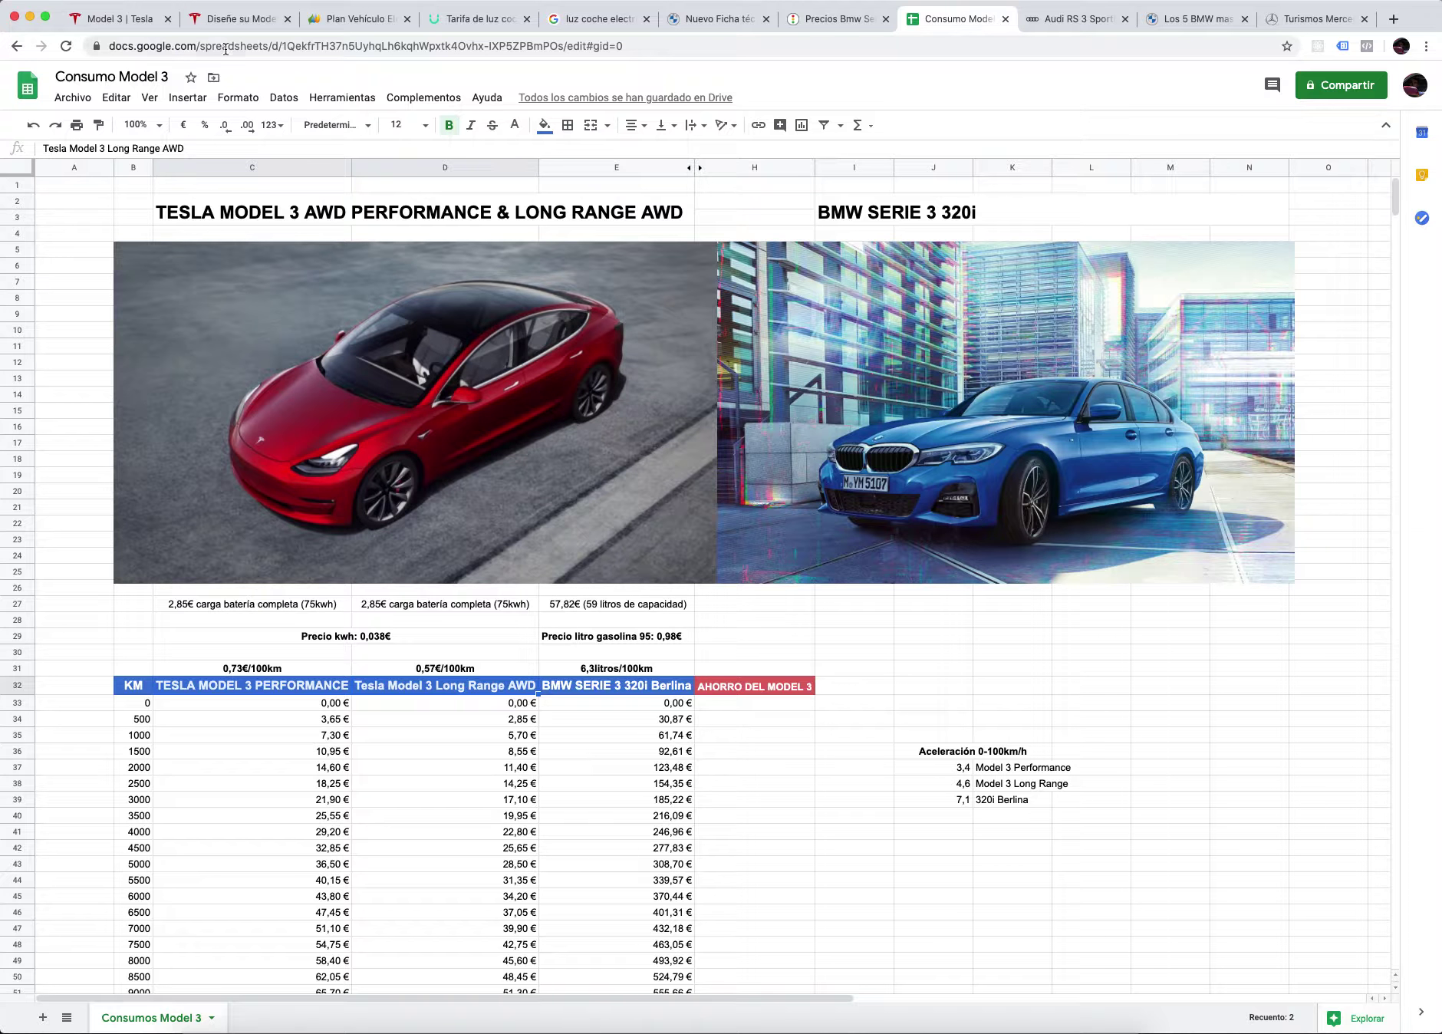
left_click(239, 20)
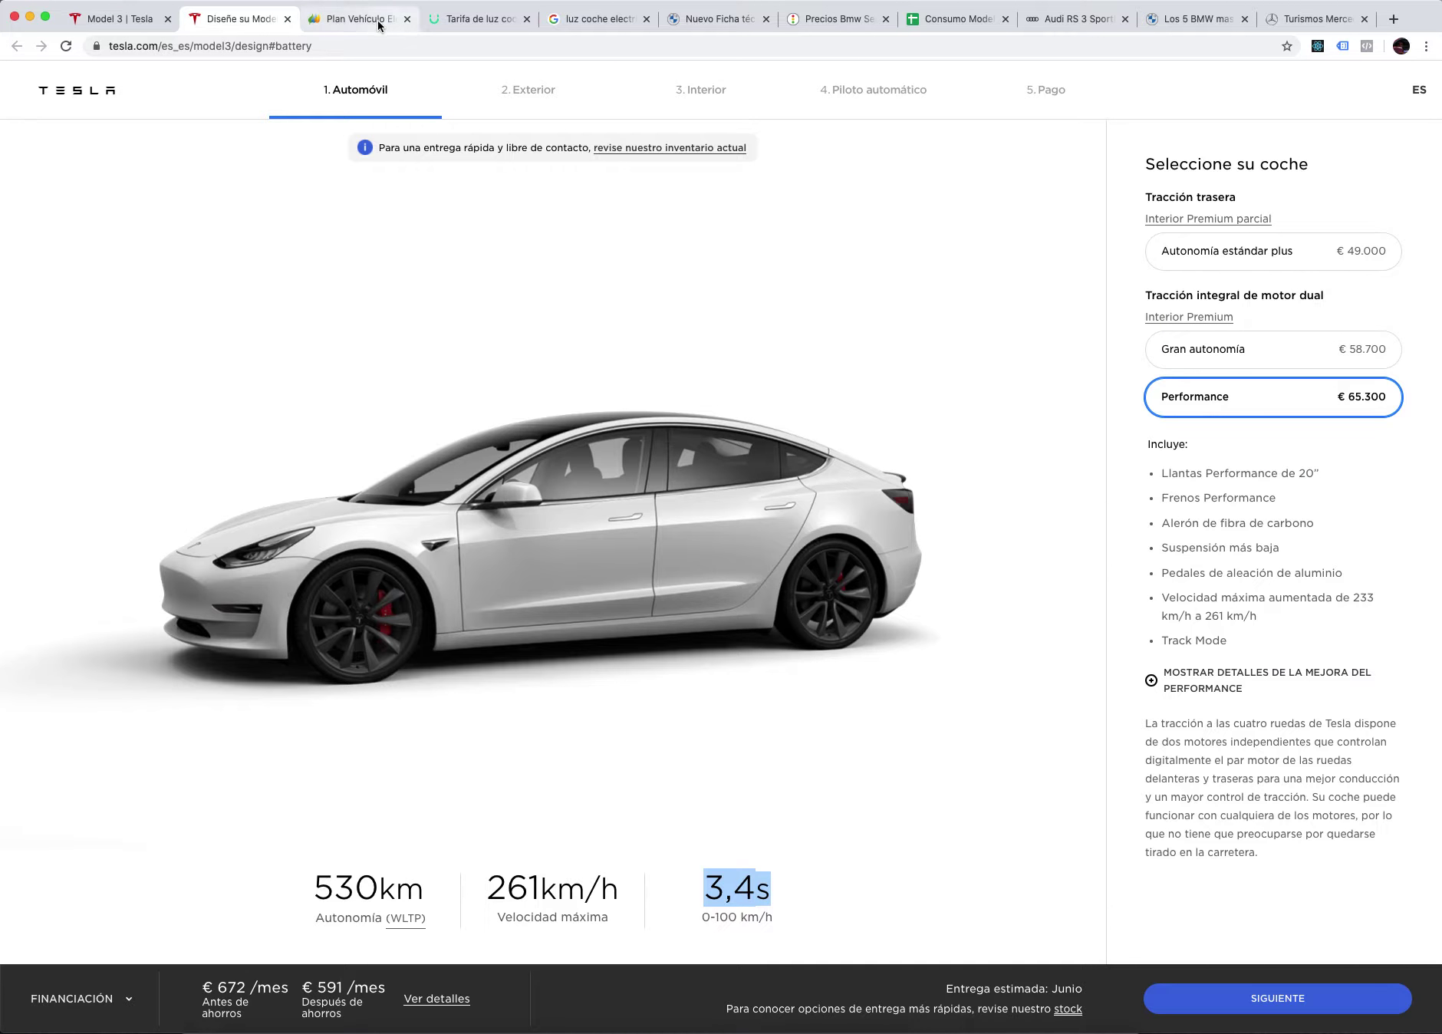
left_click(940, 21)
left_click(345, 708)
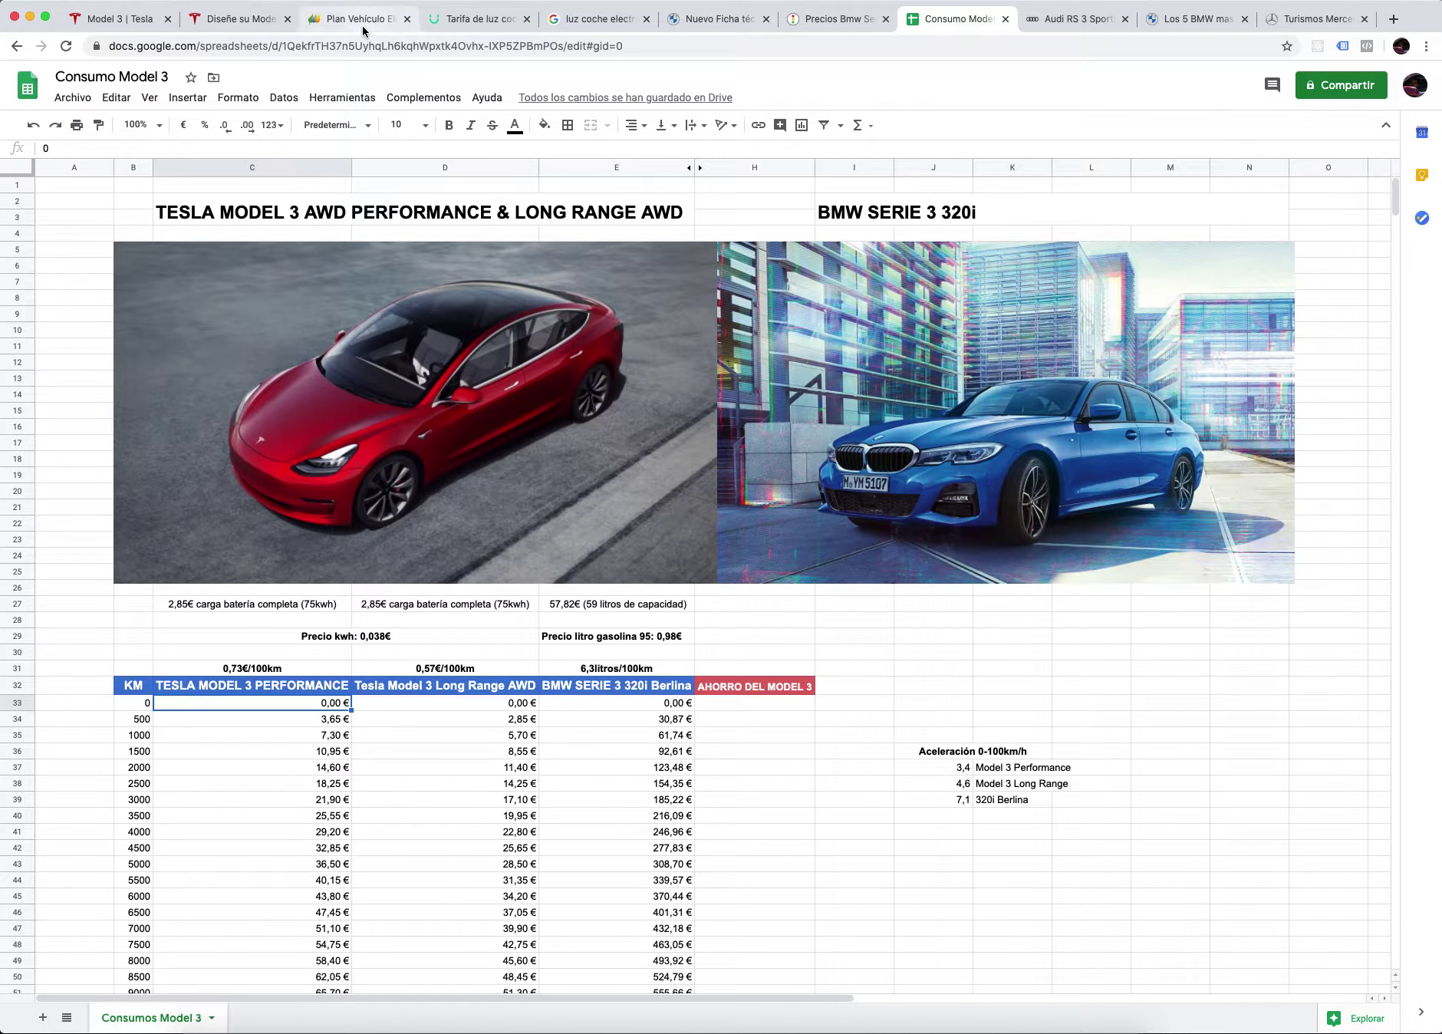
Step: Review the BMW Serie 3 technical data and price pages, and the Audi RS 3 Sportback technical data up to its price
left_click(727, 20)
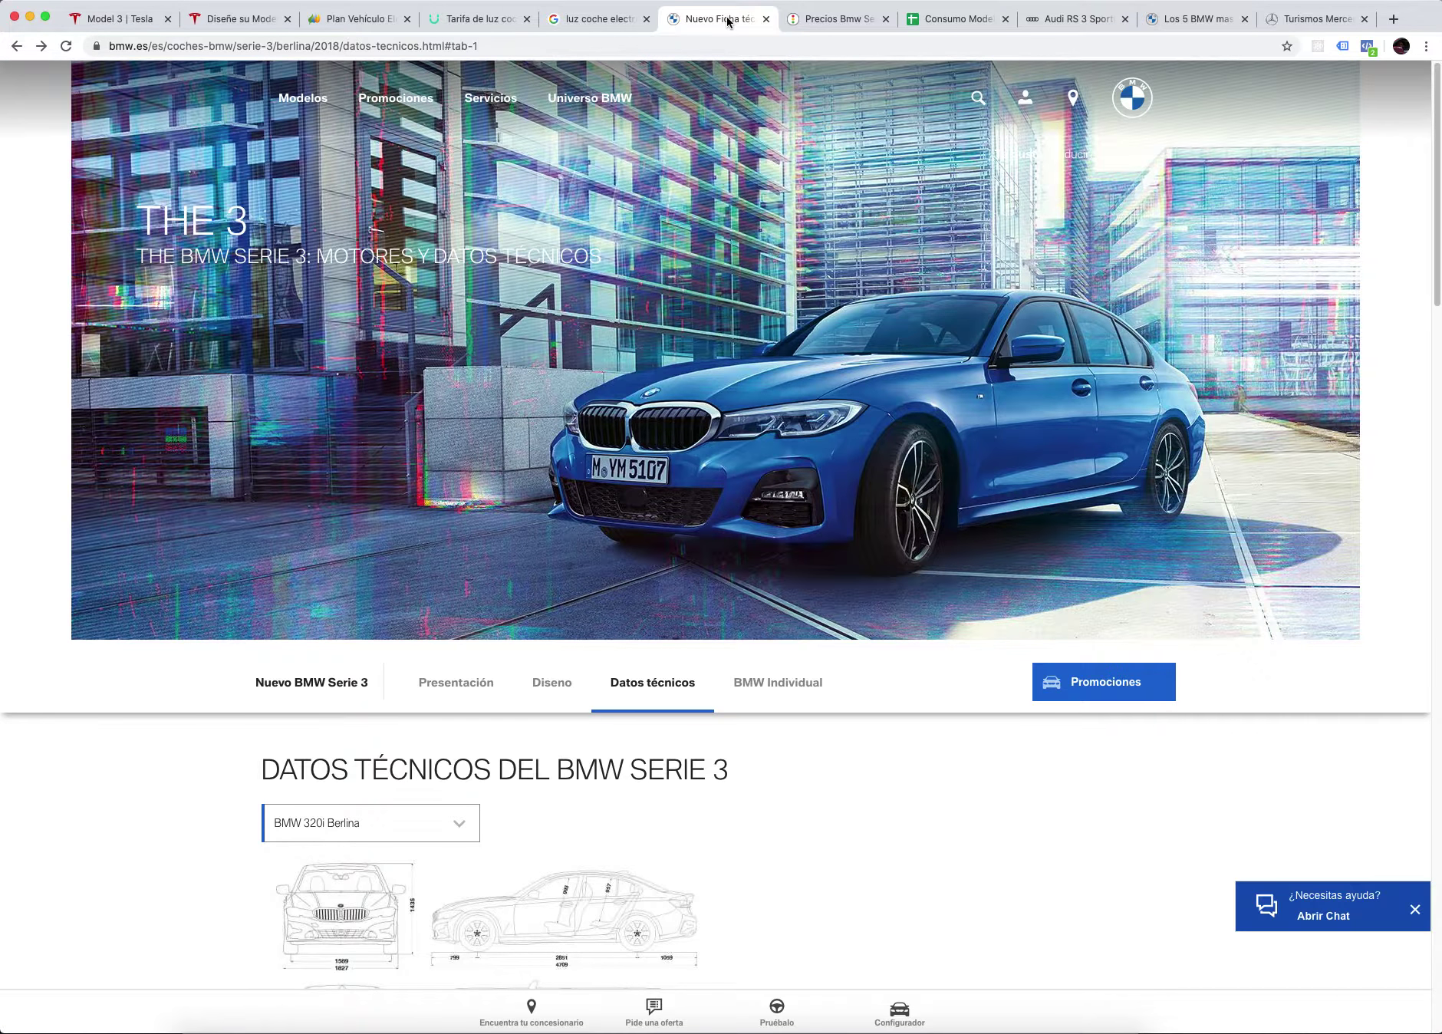
left_click(832, 26)
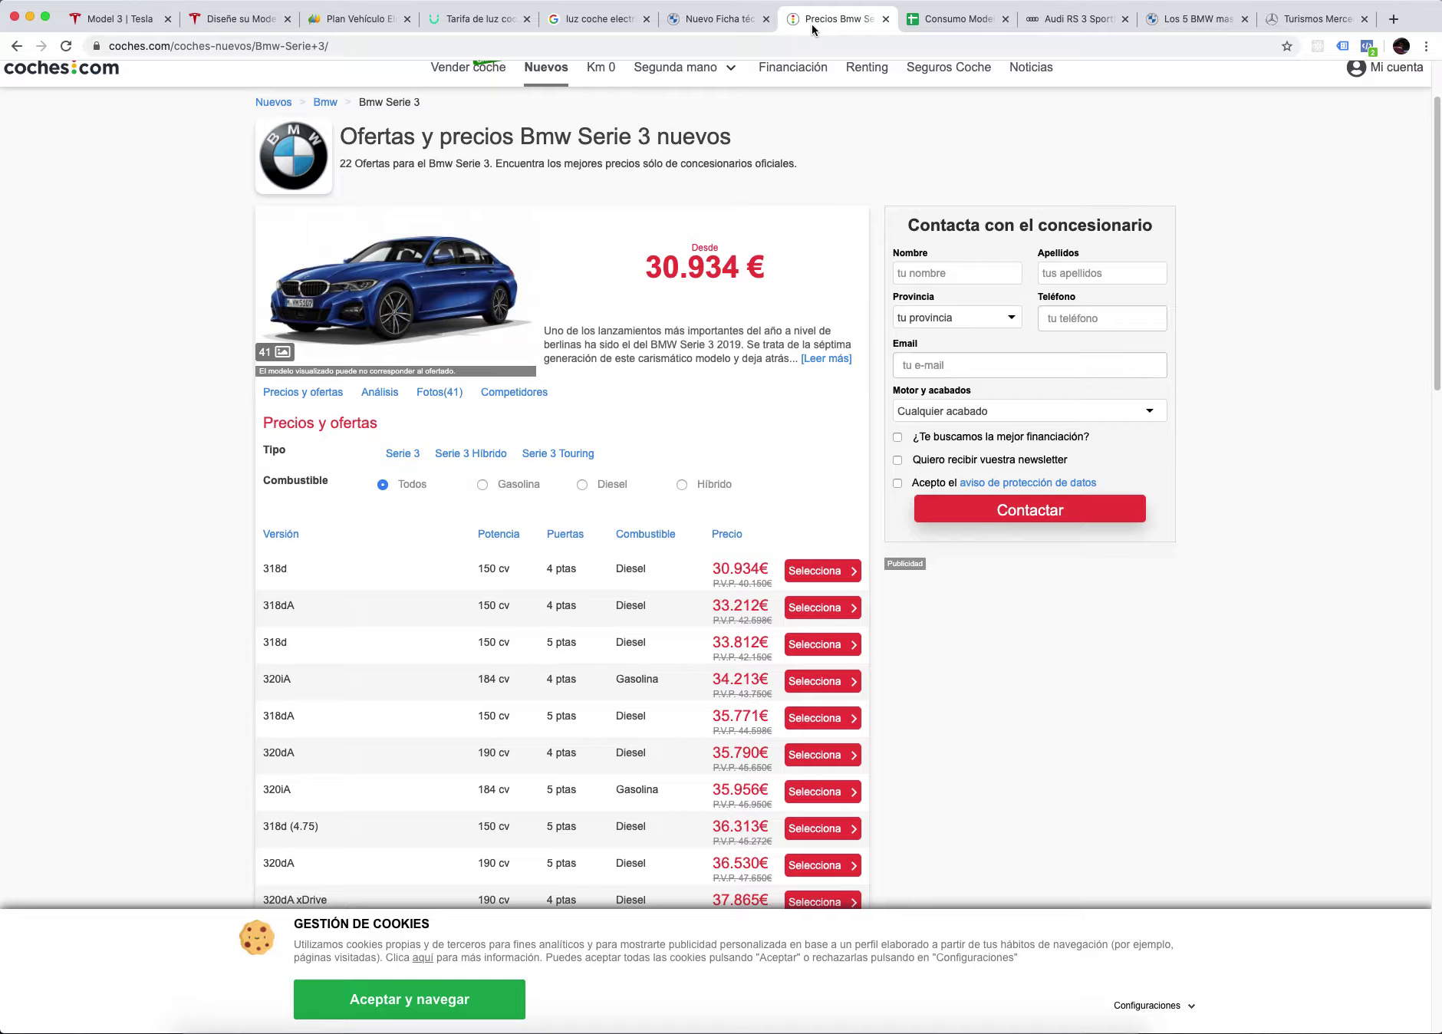
left_click(1055, 30)
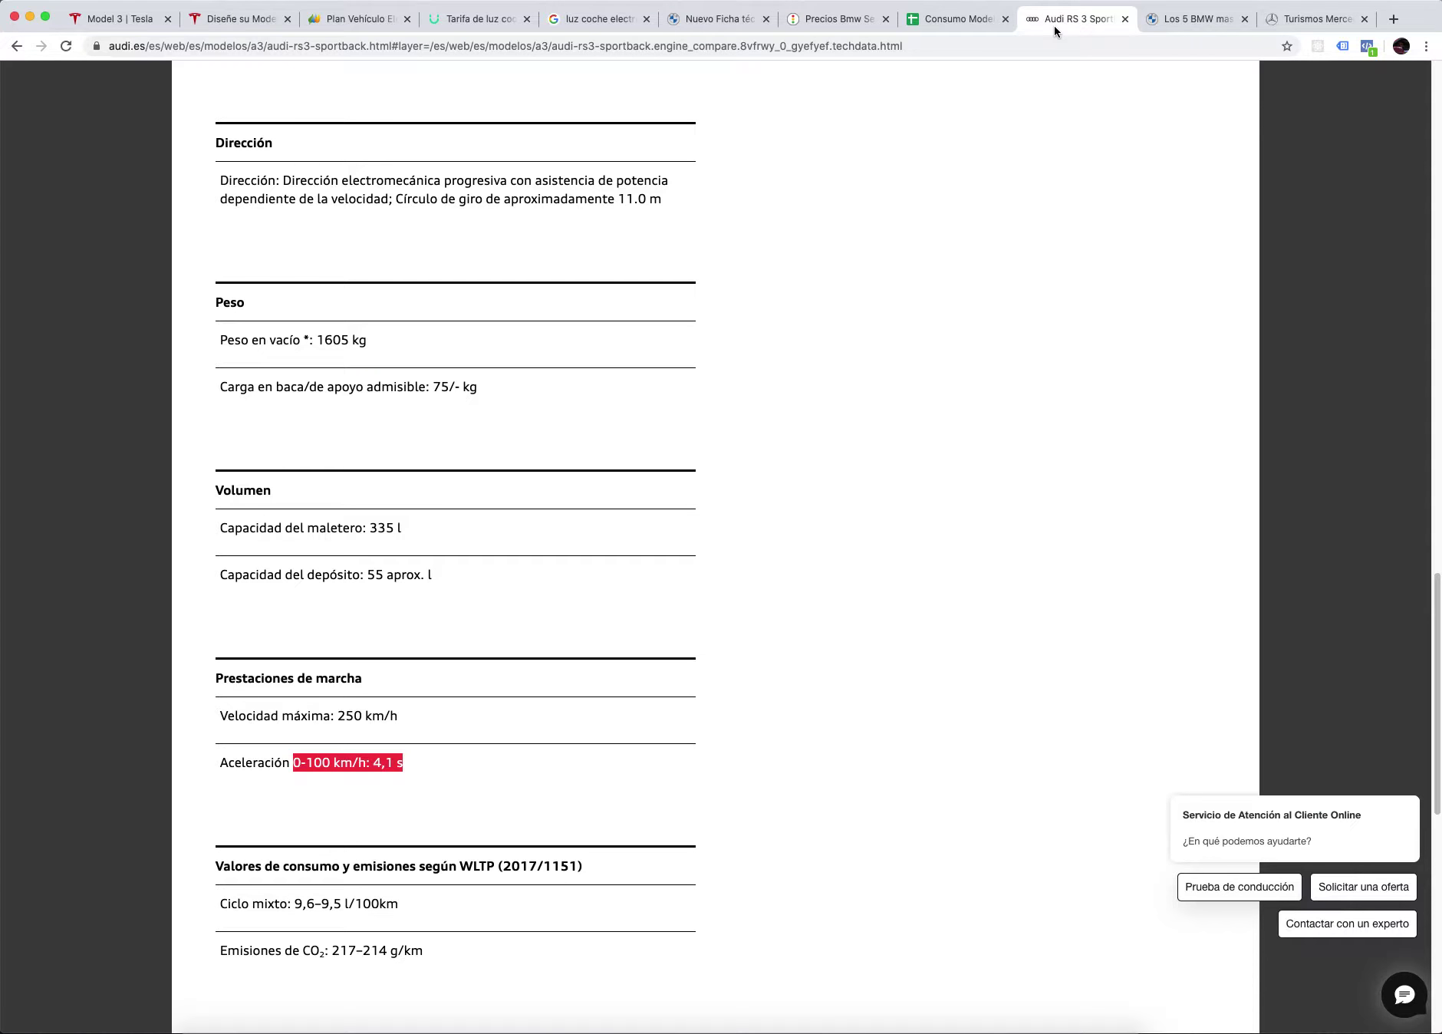
scroll(1179, 730, "up", 8)
scroll(1178, 731, "up", 15)
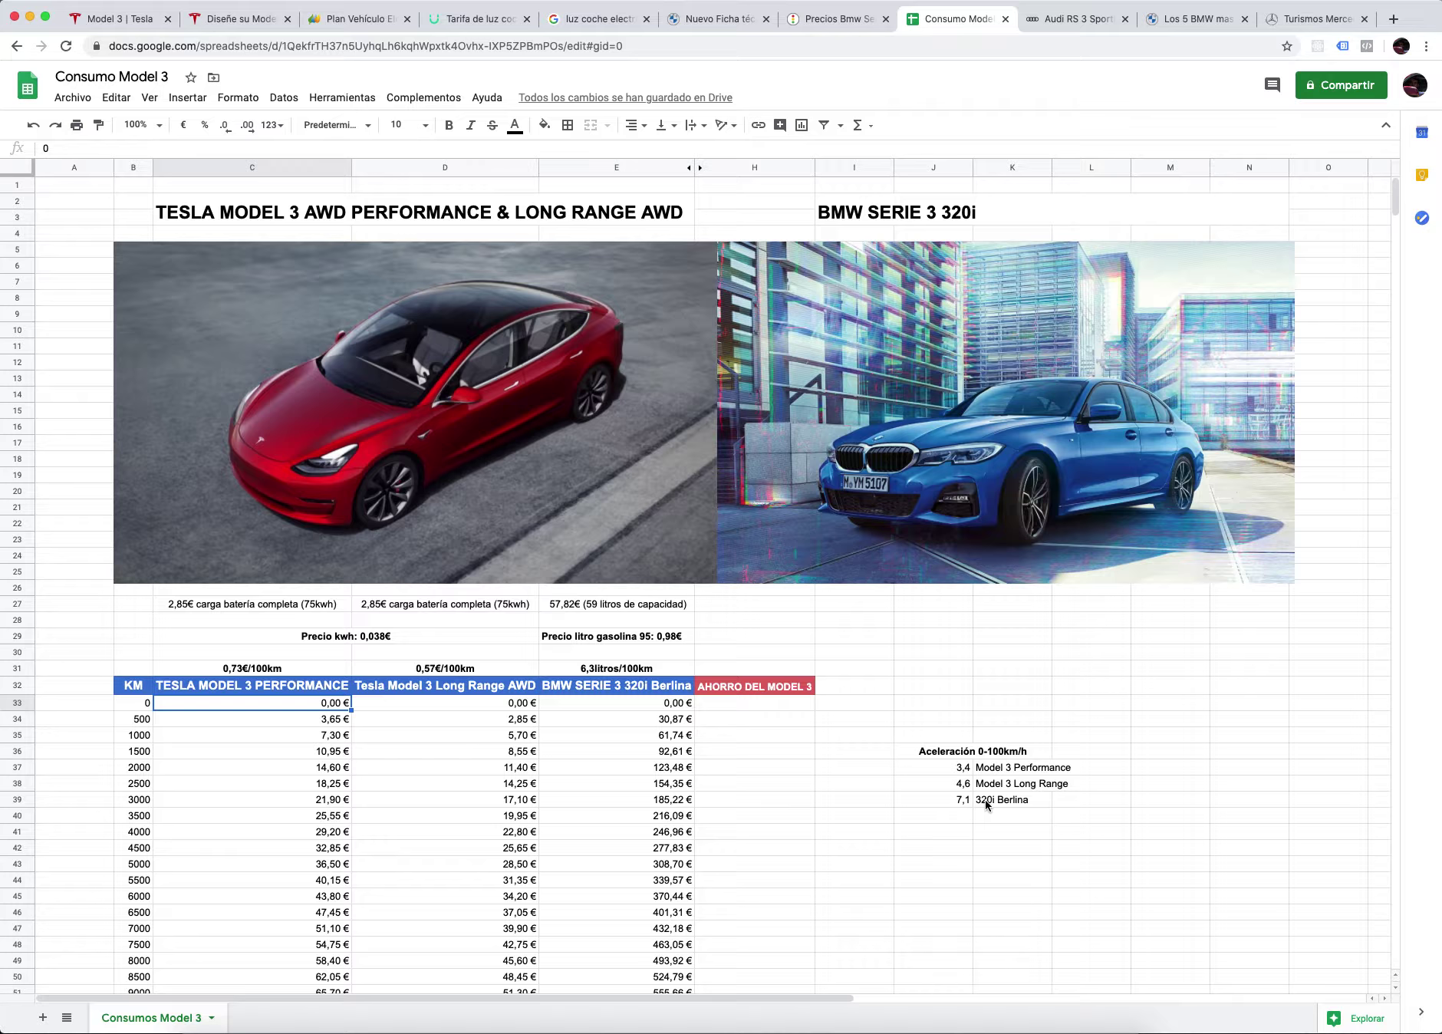
Step: Compare the 0-100 km/h acceleration figures of the 320i Berlina, Model 3 Performance and Model 3 Long Range in the spreadsheet
left_click(976, 801)
left_click(943, 802)
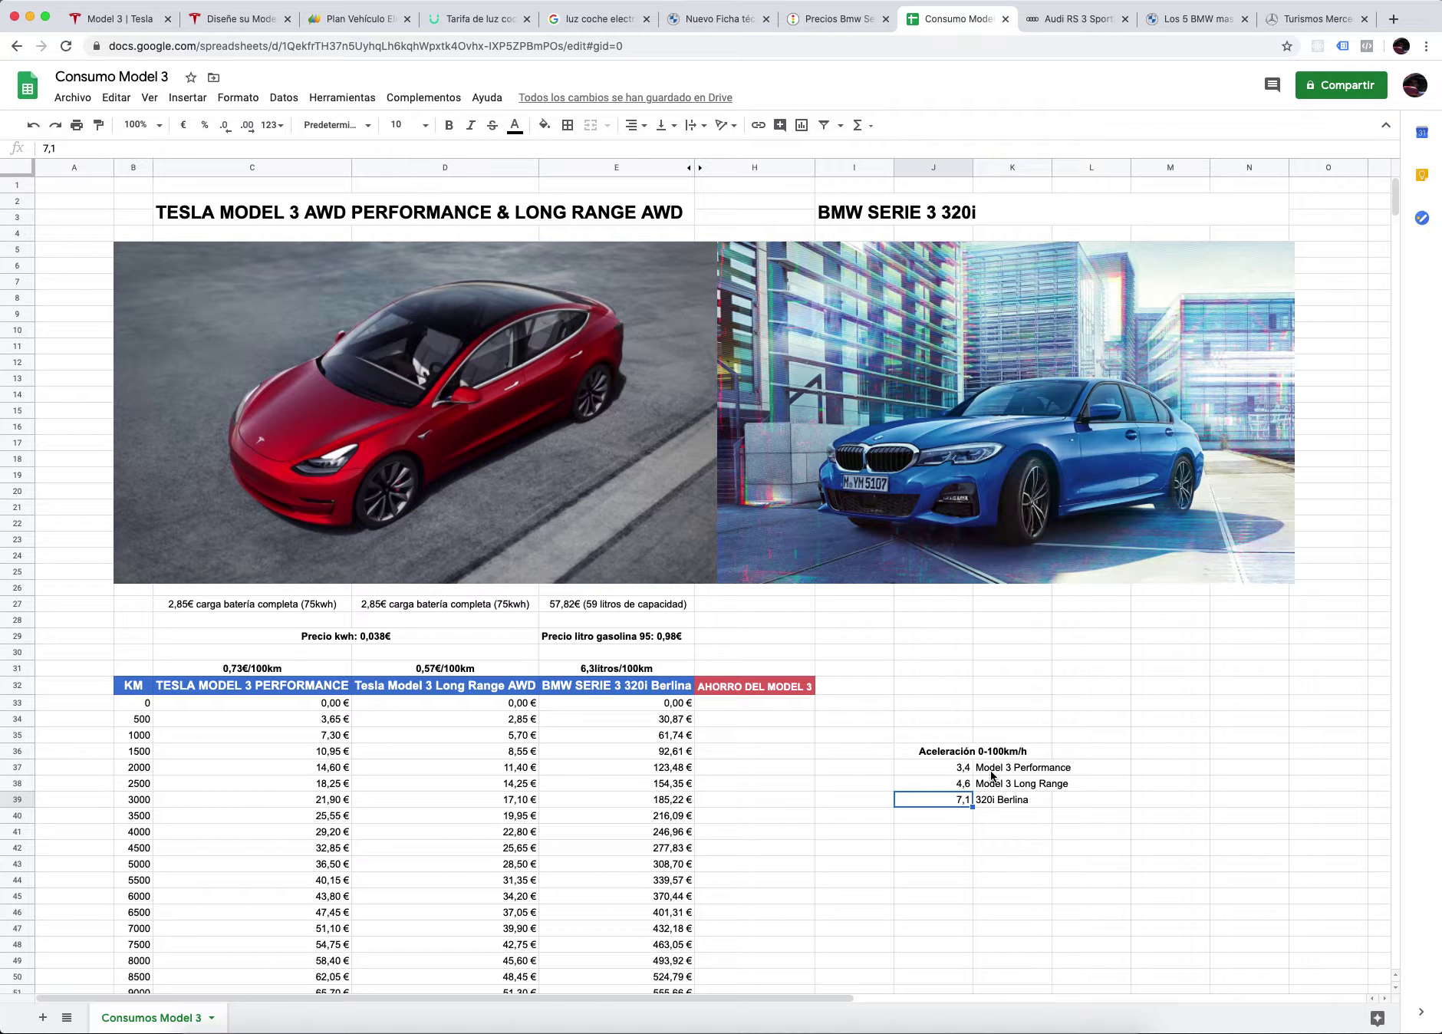
left_click(986, 771)
left_click(967, 772)
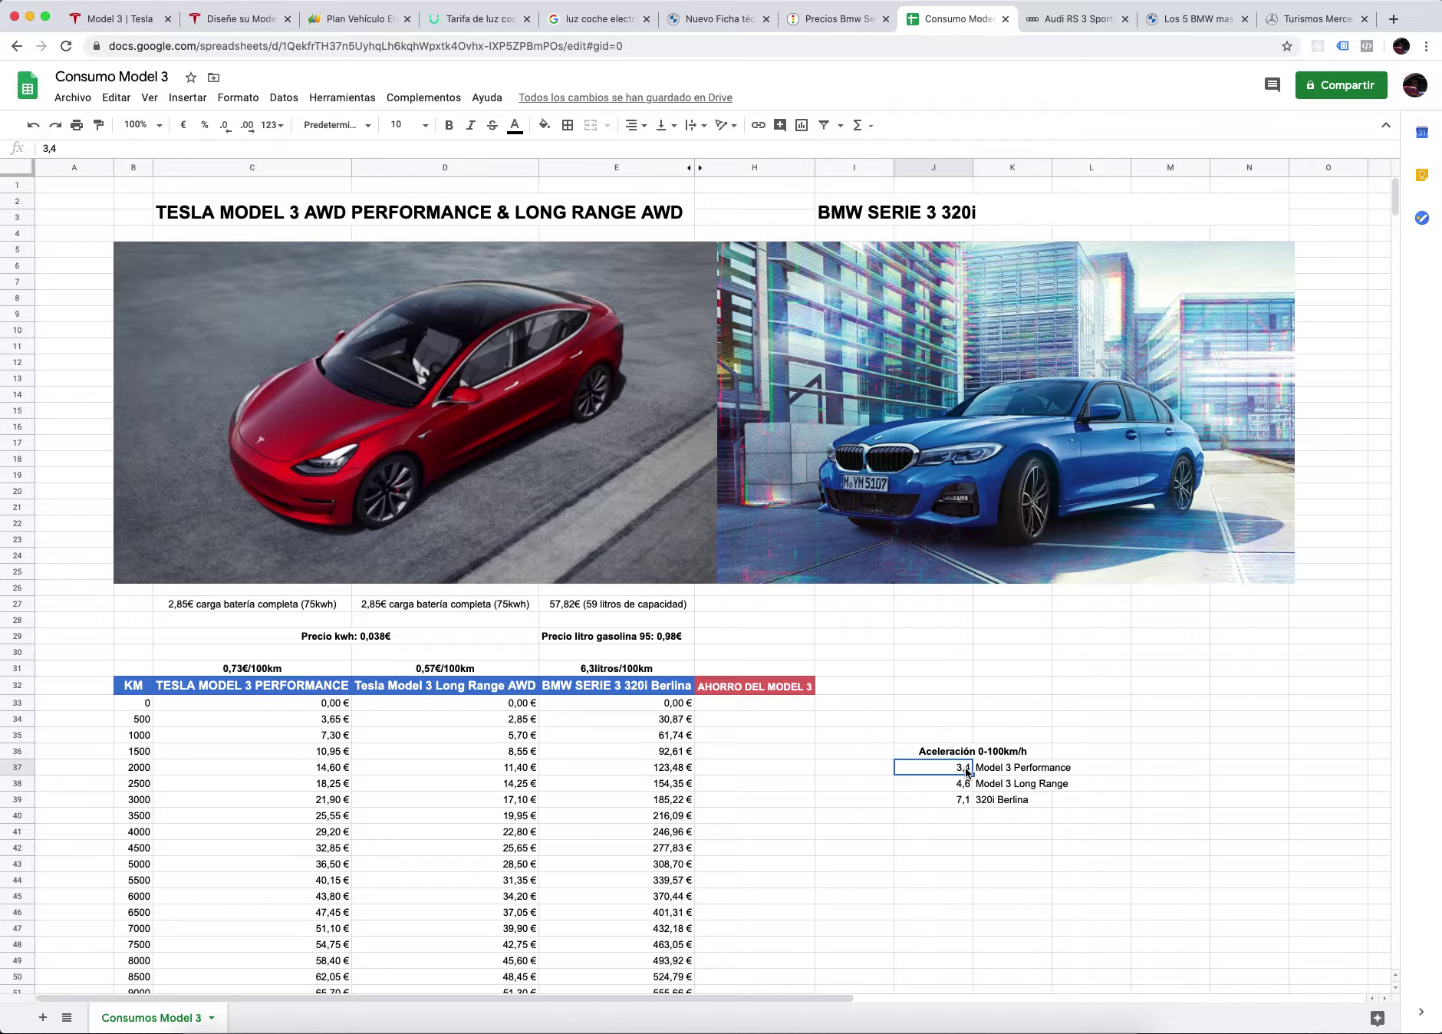
left_click(990, 790)
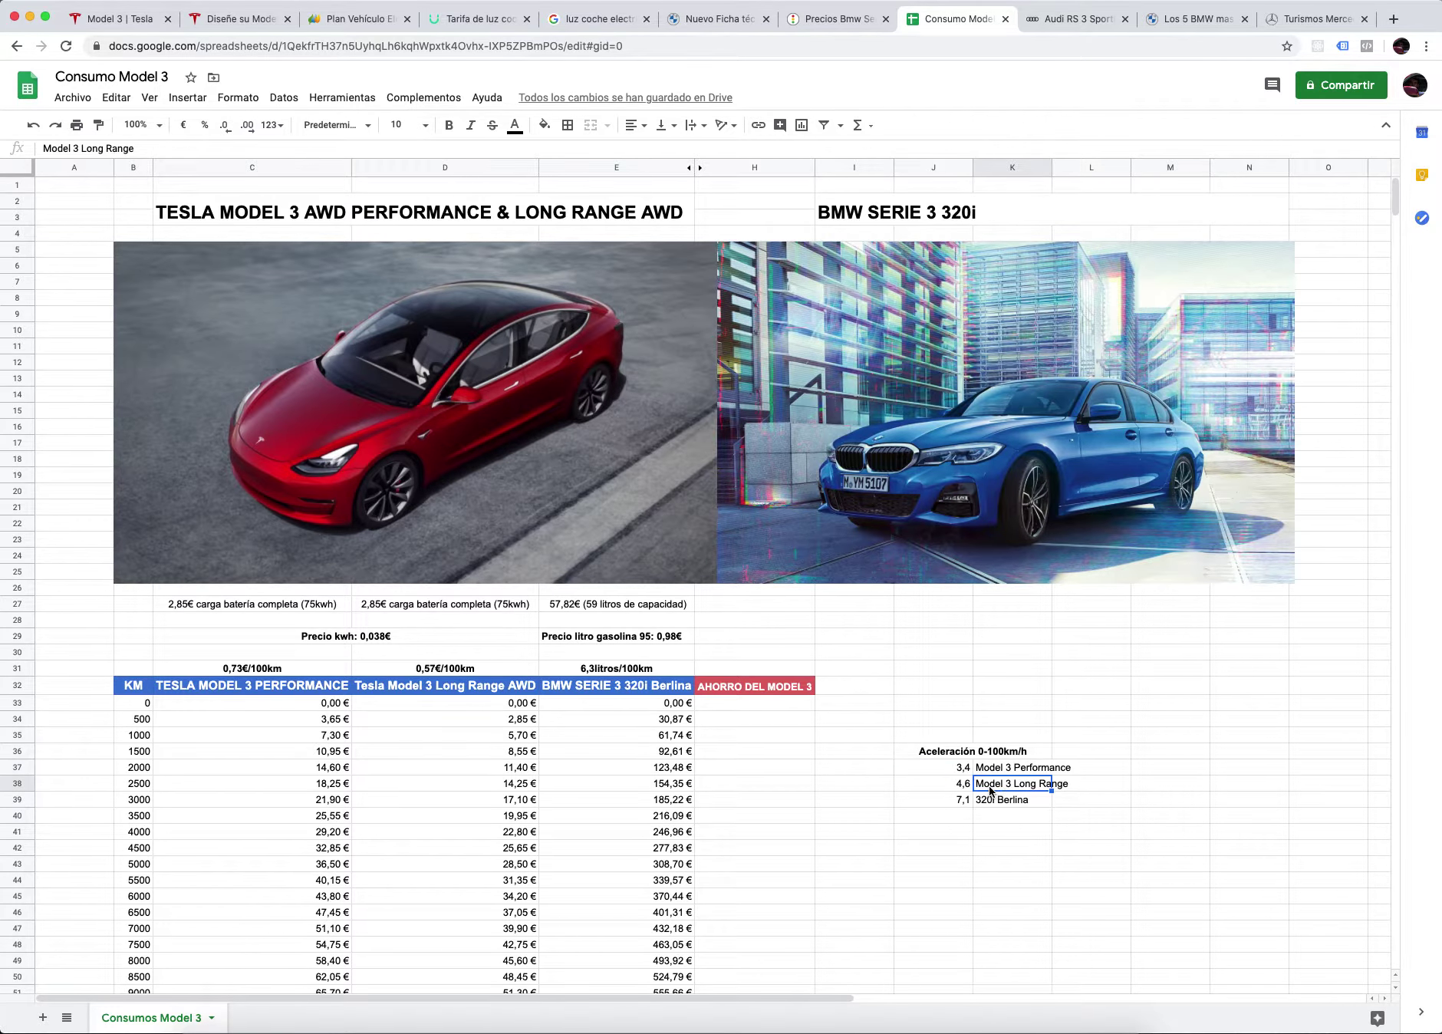
left_click(950, 786)
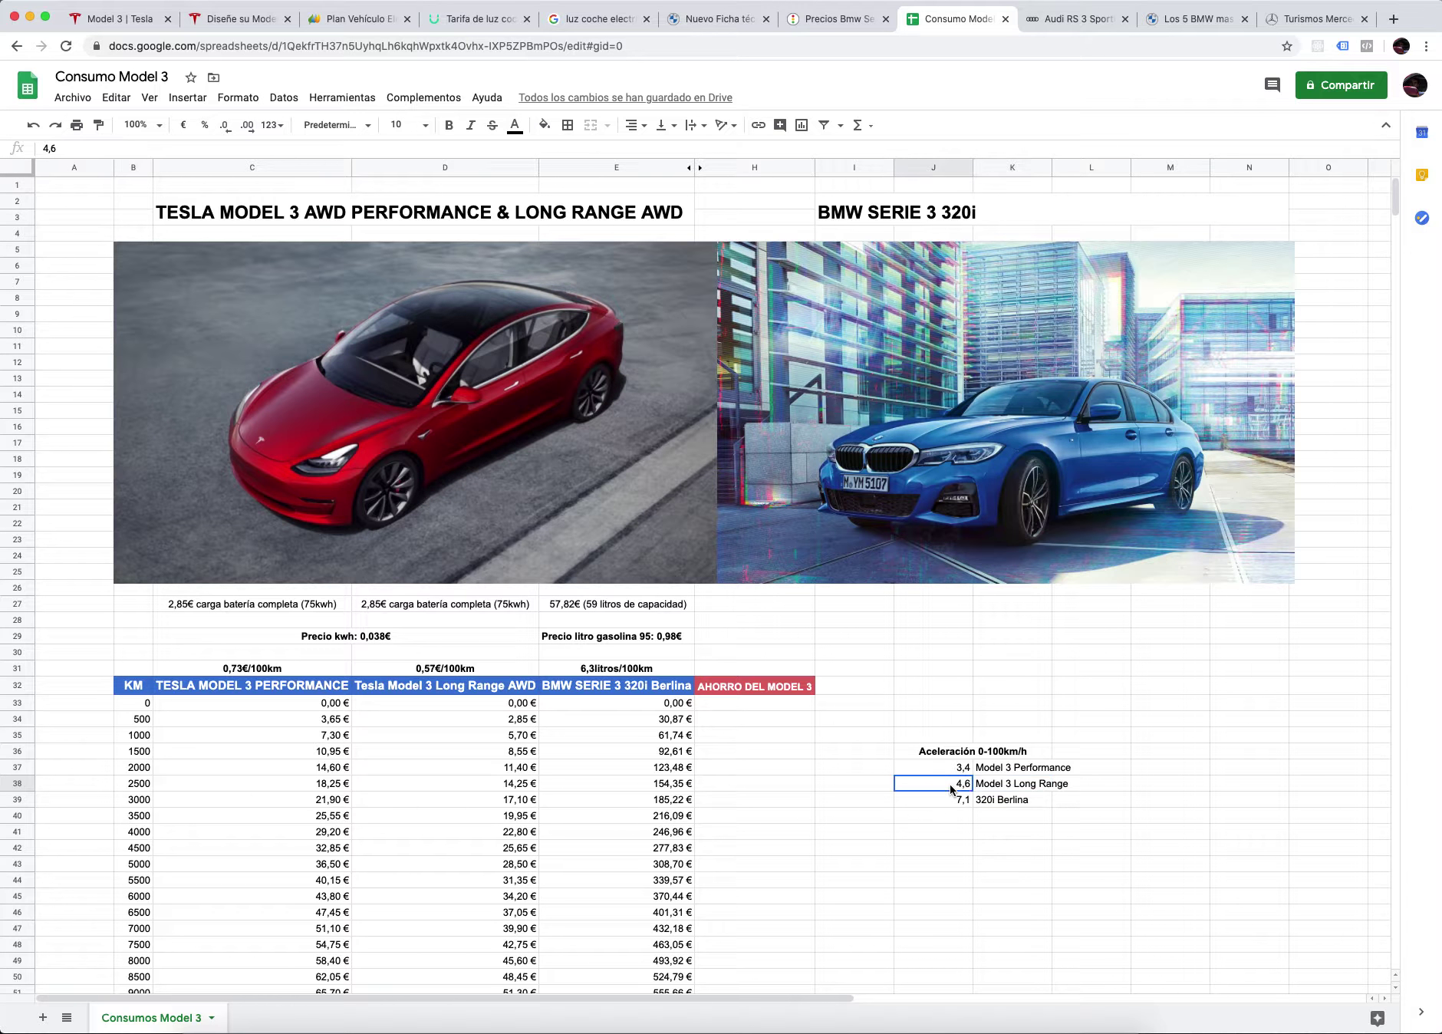
left_click(1015, 790)
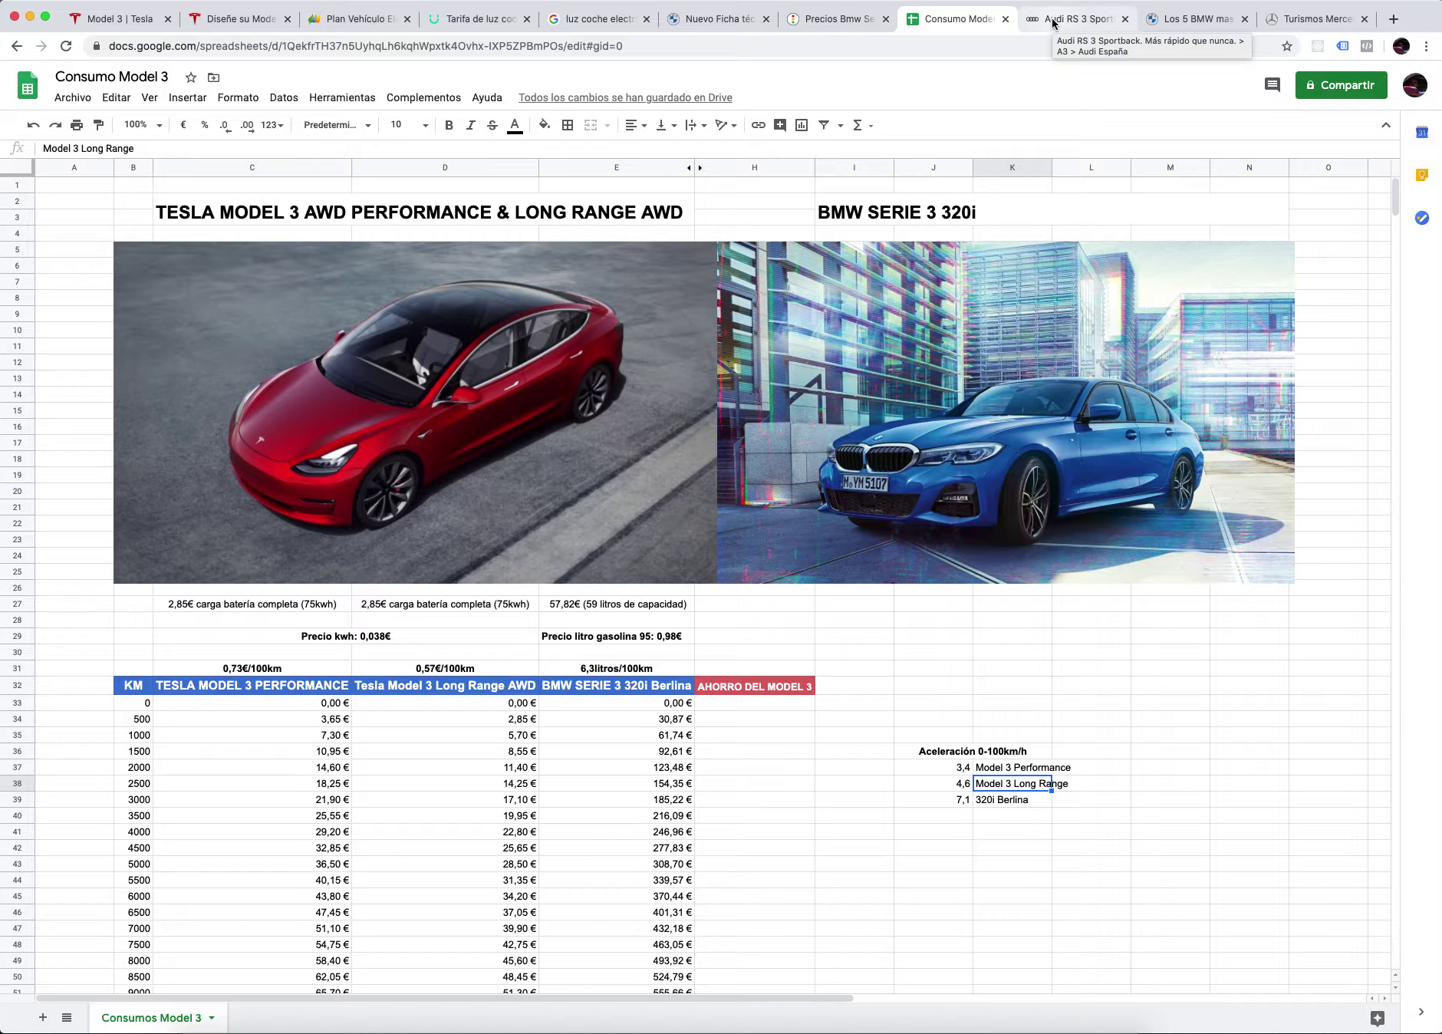
left_click(938, 769)
left_click_drag(936, 787, 1032, 784)
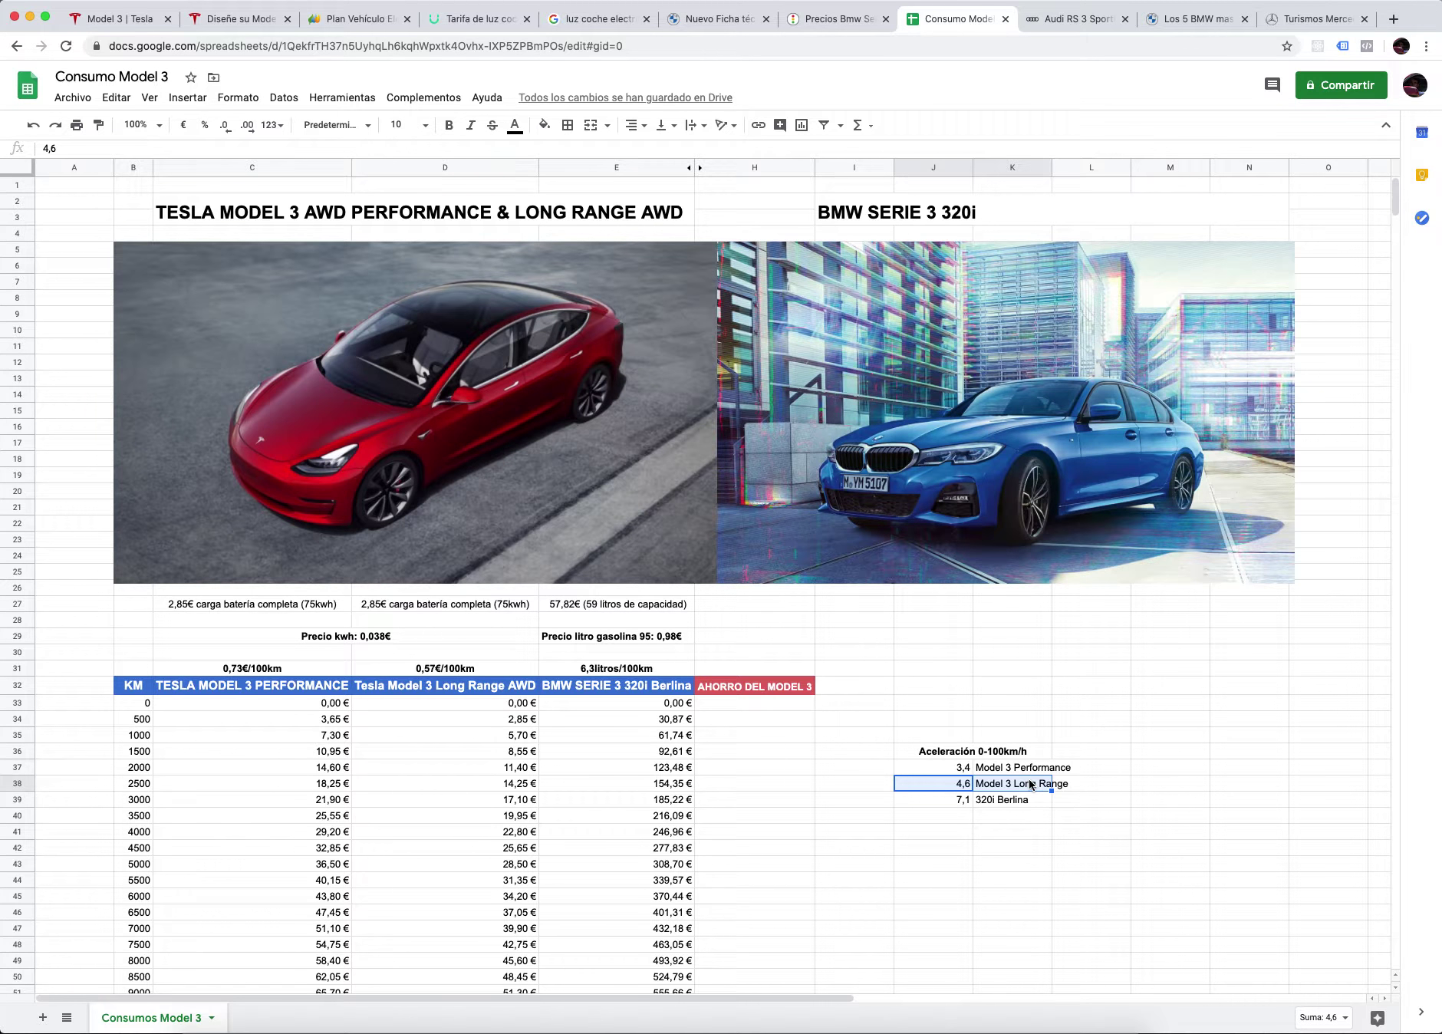
Step: Close the RS 3 Sportback technical data, then review Audi's RS model range and BMW's M models with their prices
left_click(1089, 19)
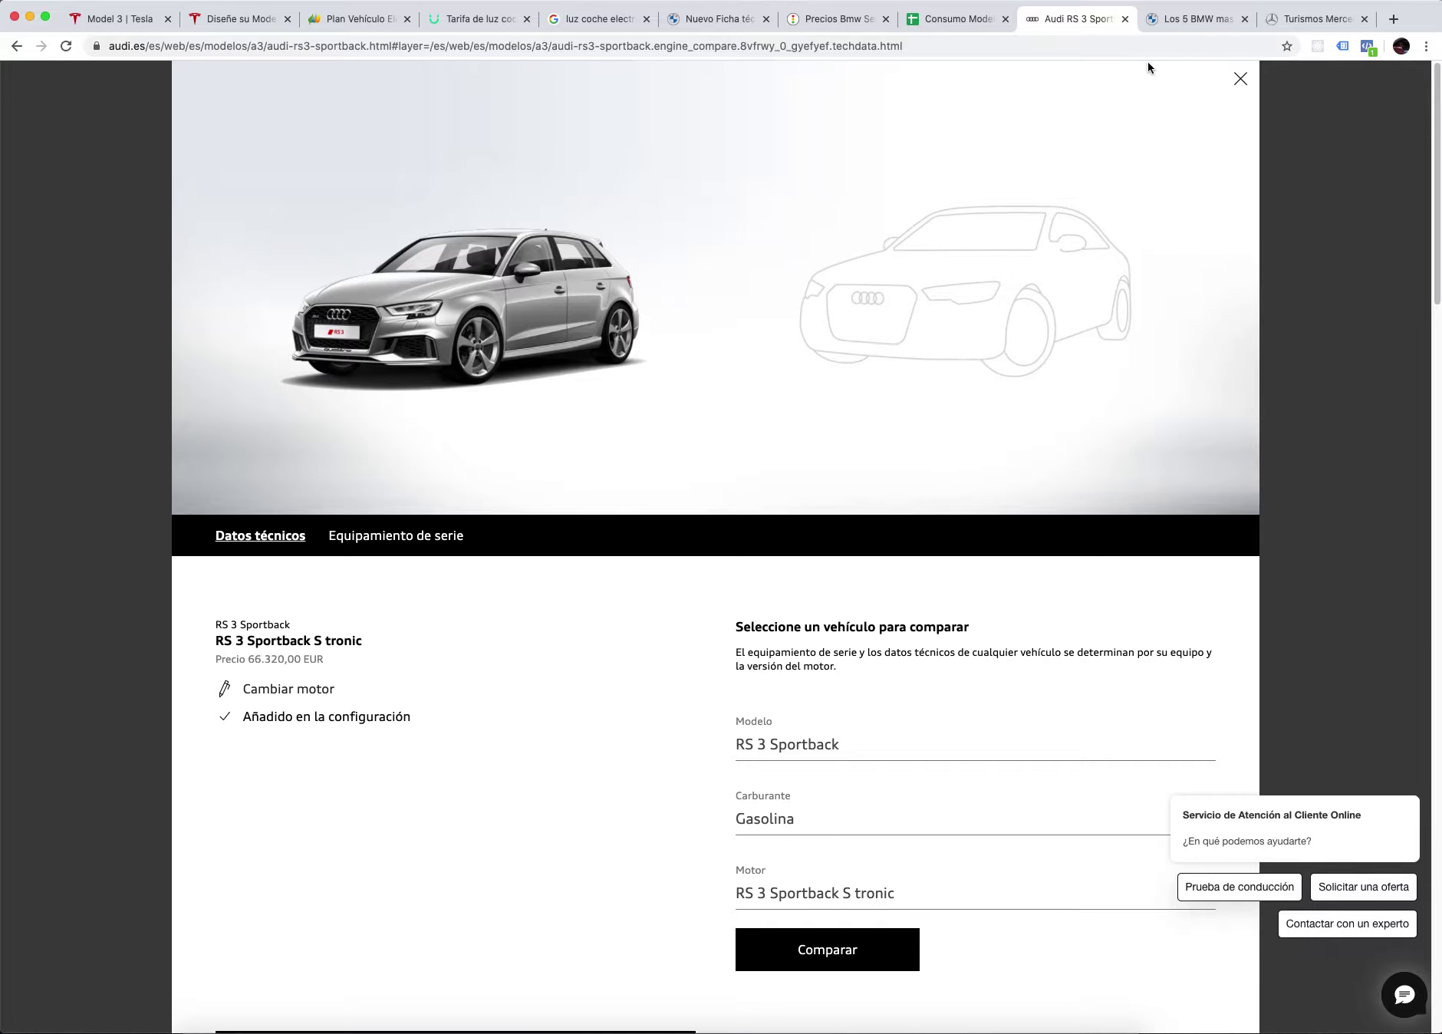
left_click(1243, 82)
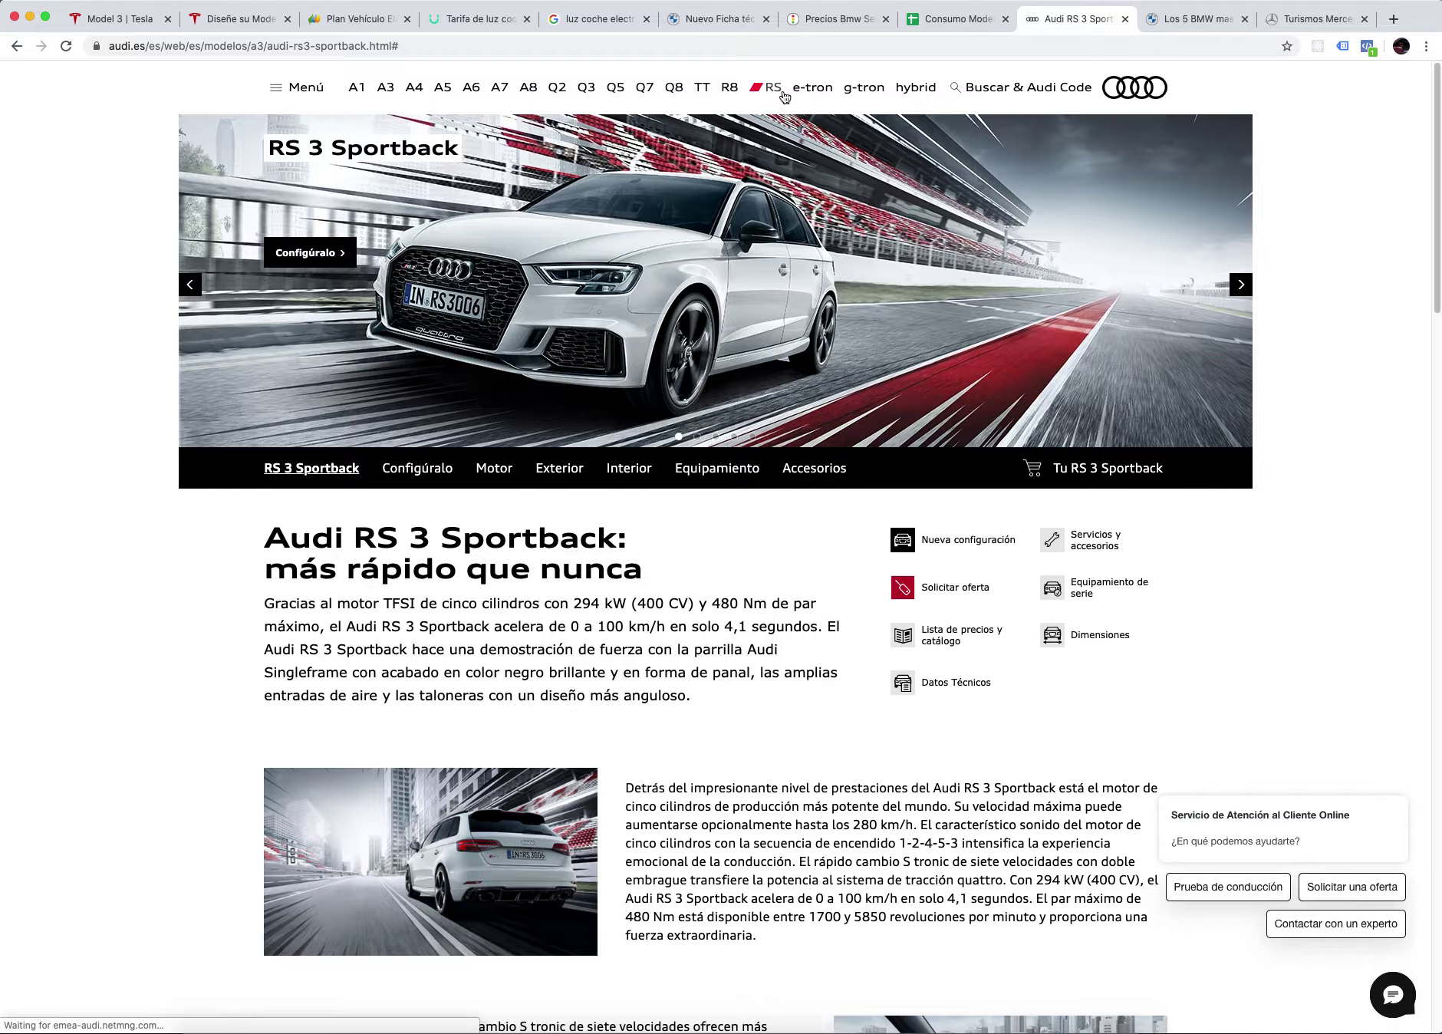
left_click(772, 95)
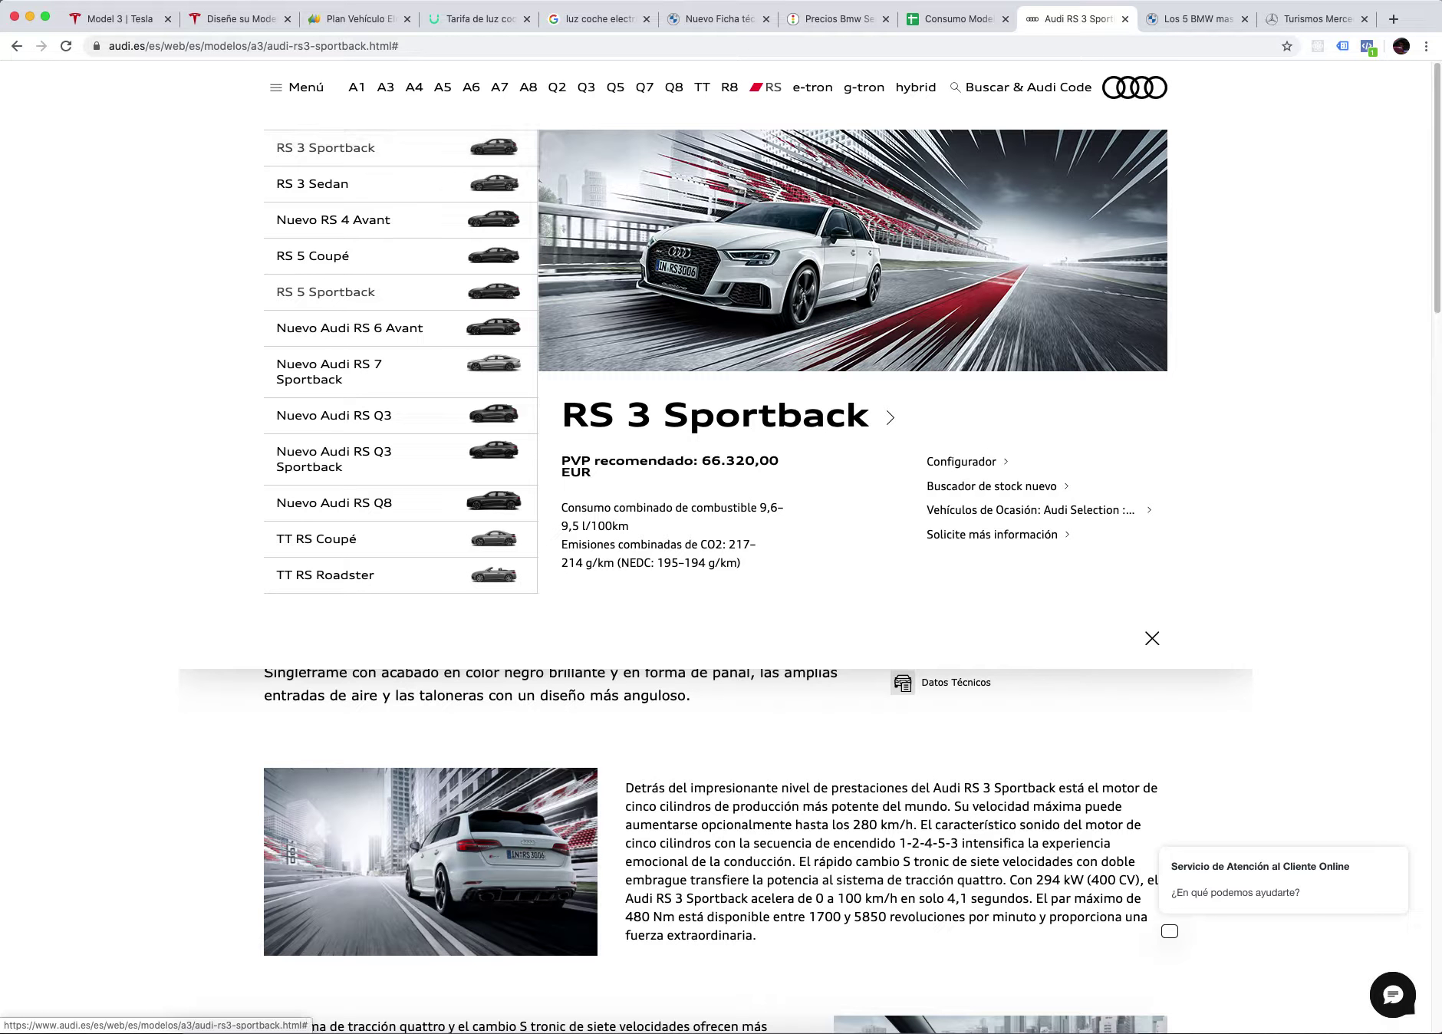
left_click(1159, 22)
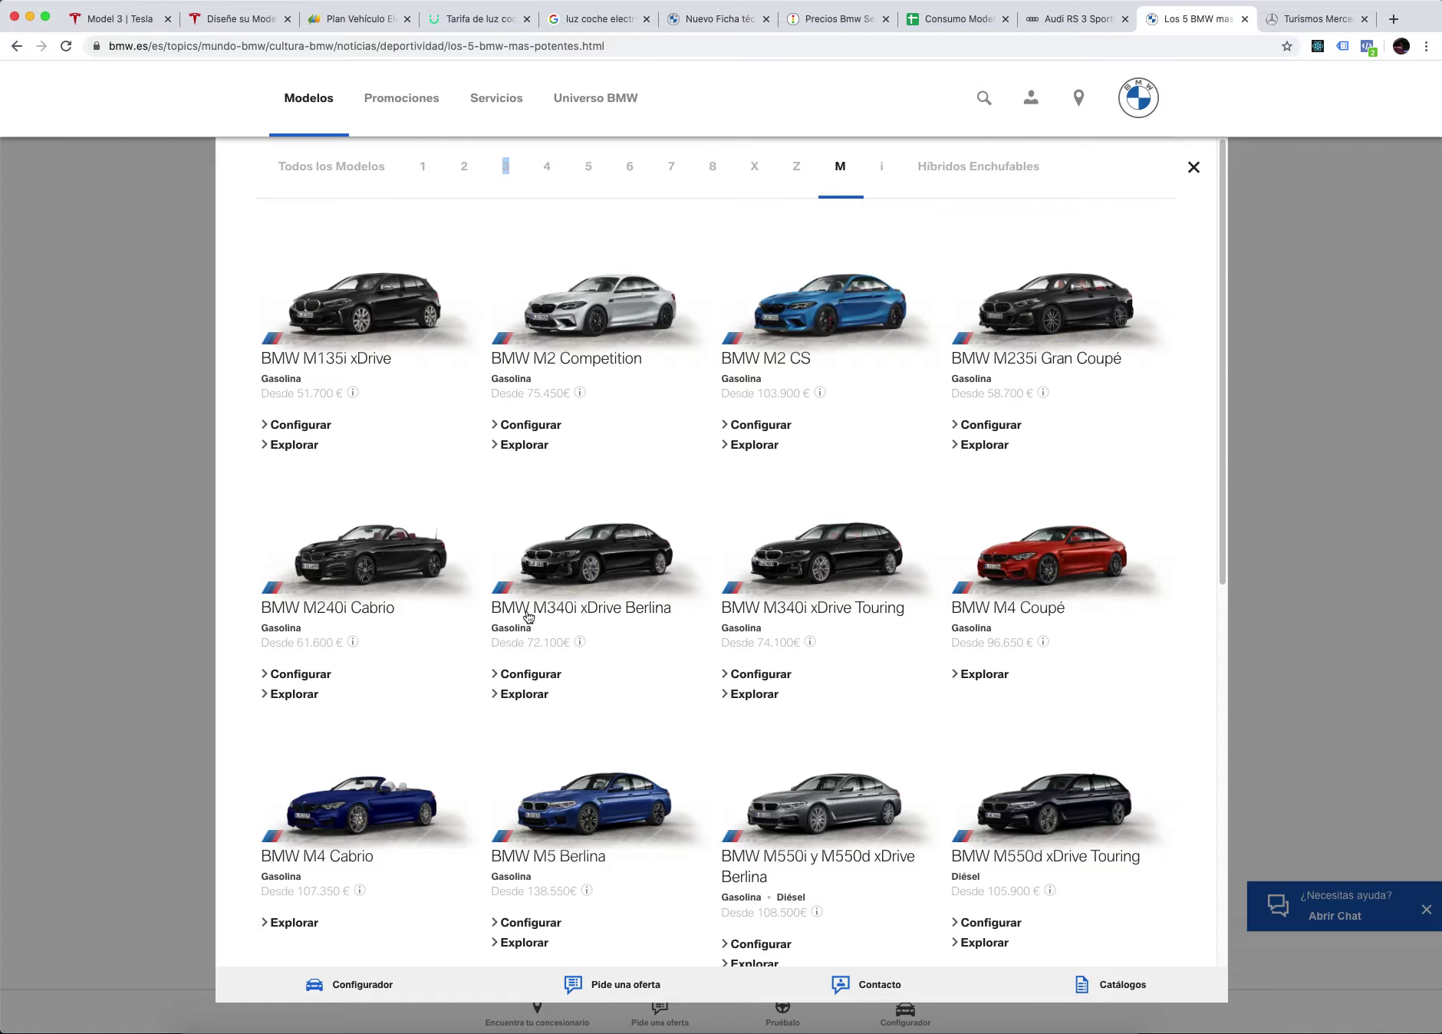
Step: Examine the AMG models and prices on the Mercedes-Benz site and open more information on the AMG Clase A Compacto
left_click(1319, 24)
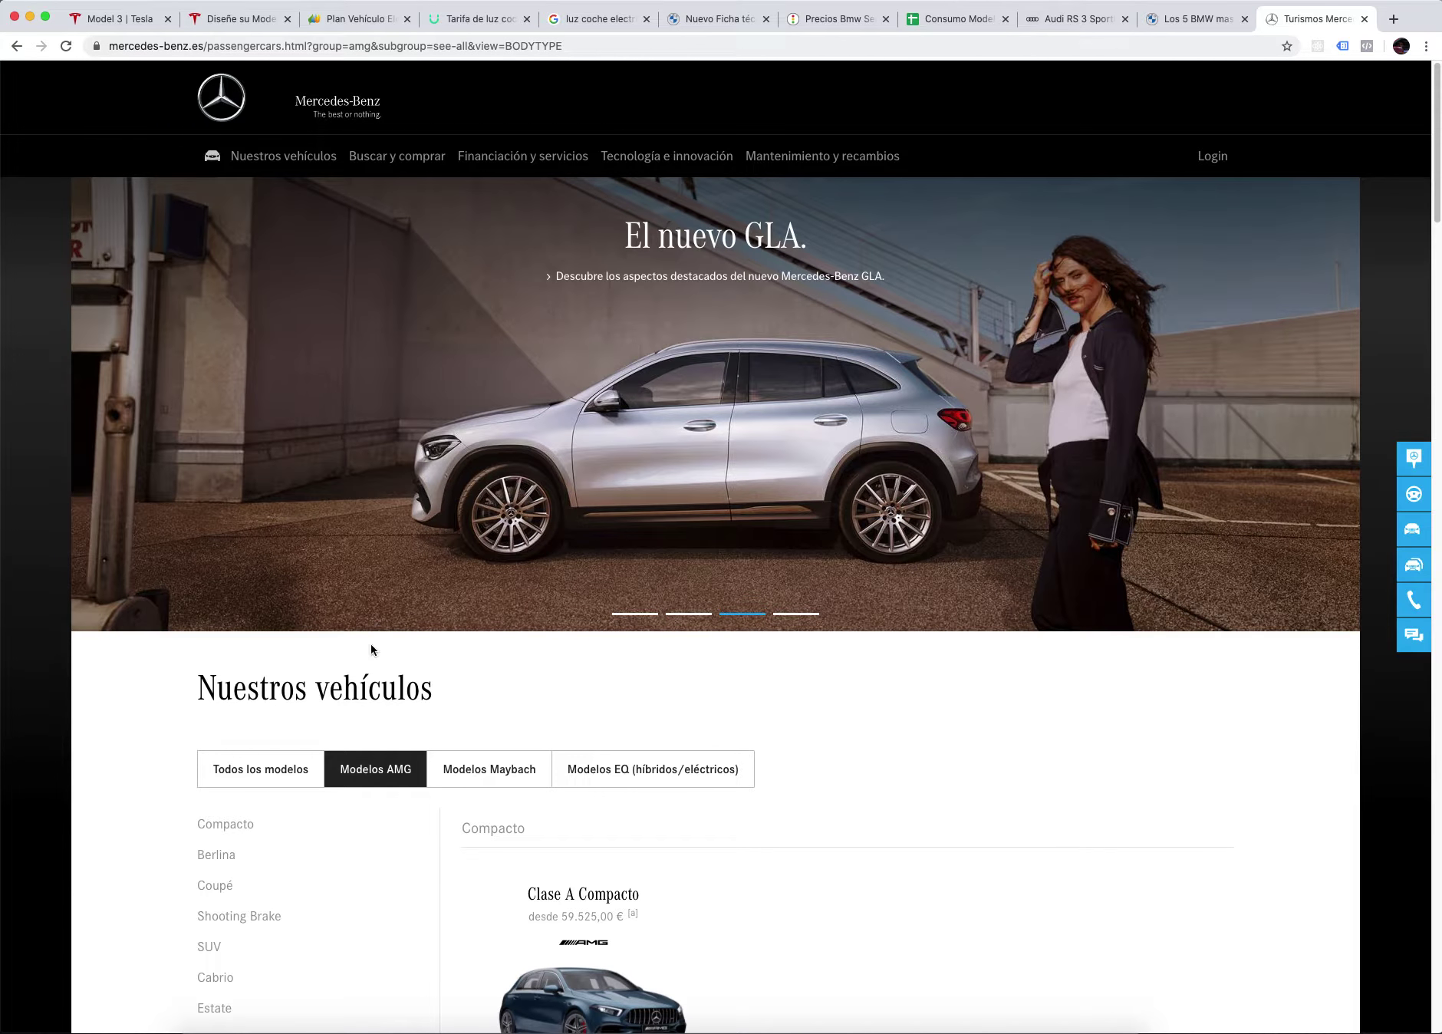
scroll(382, 709, "down", 2)
scroll(392, 690, "down", 5)
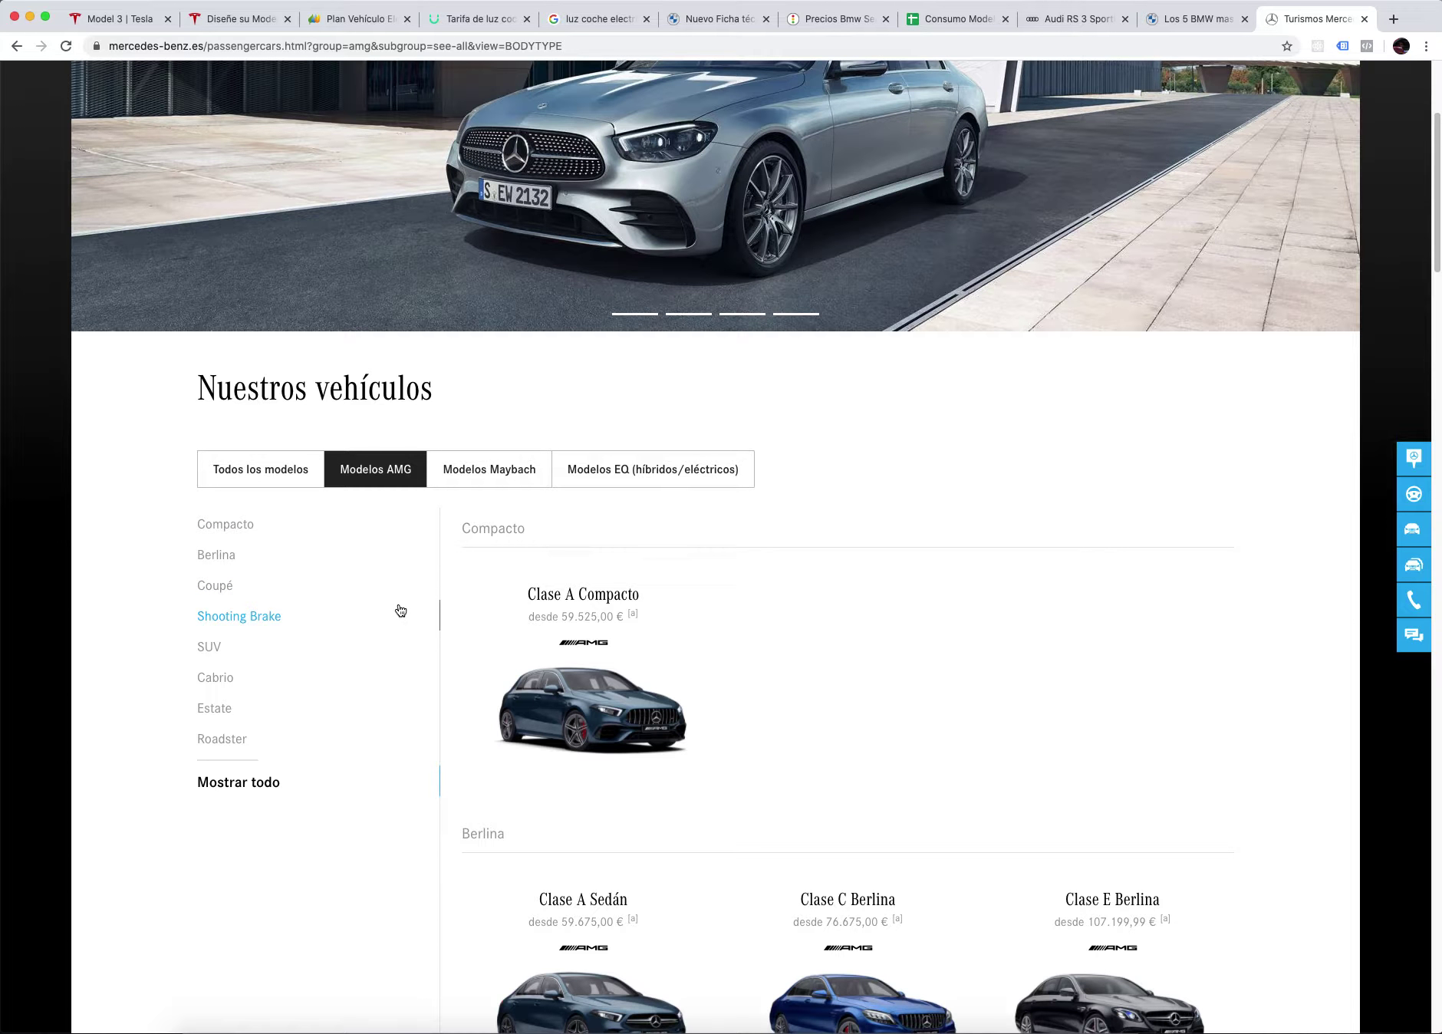
scroll(398, 607, "down", 3)
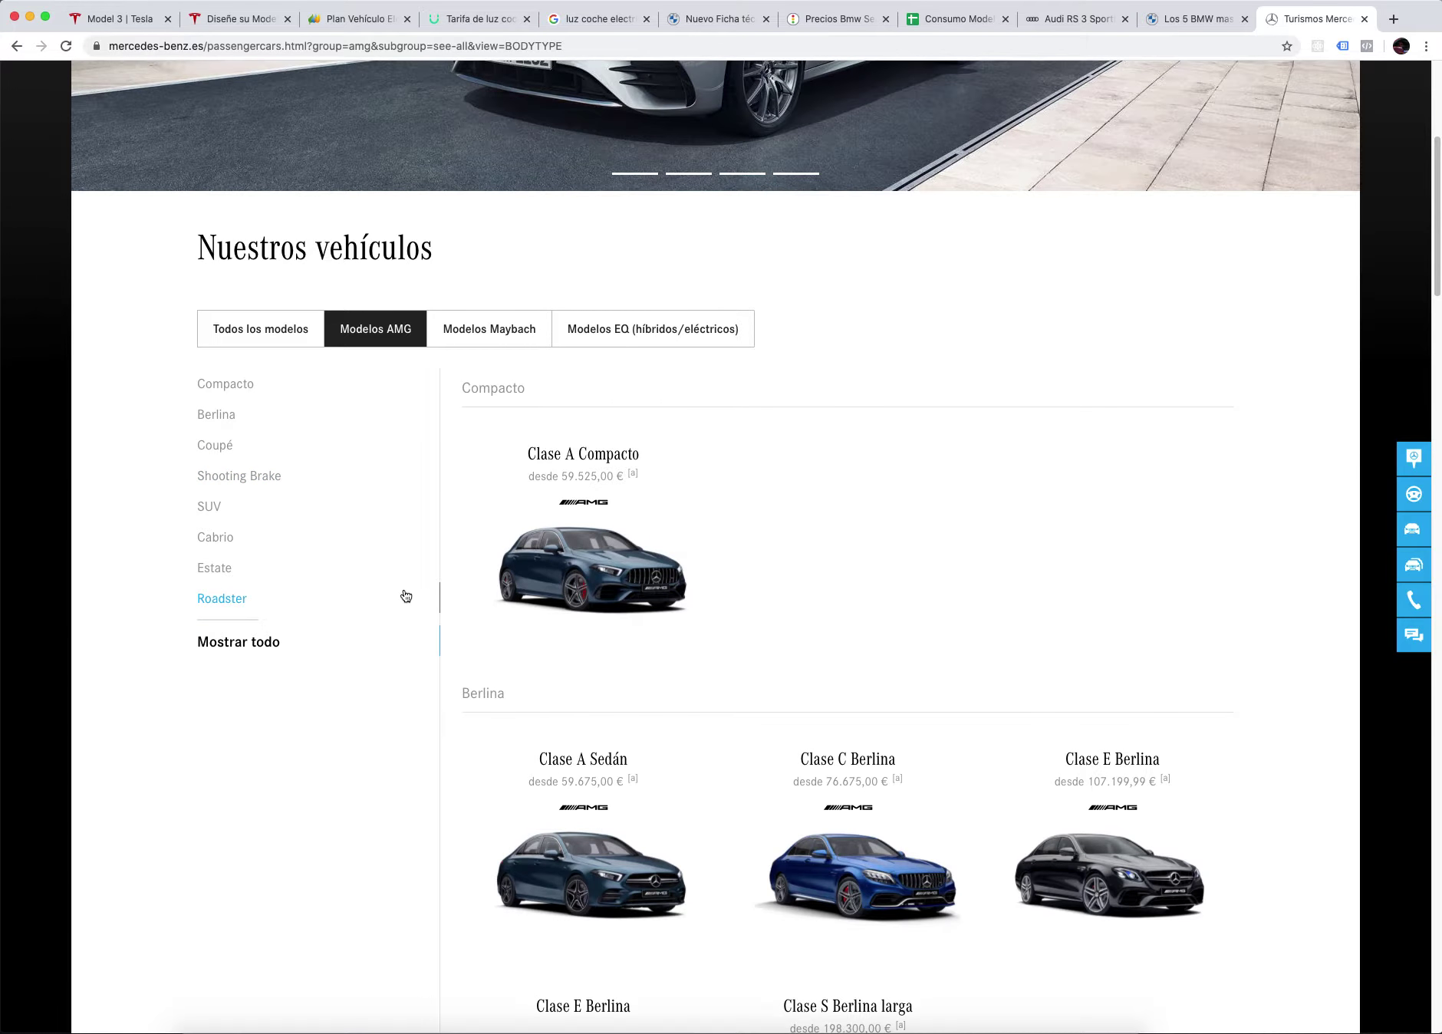
mouse_move(559, 489)
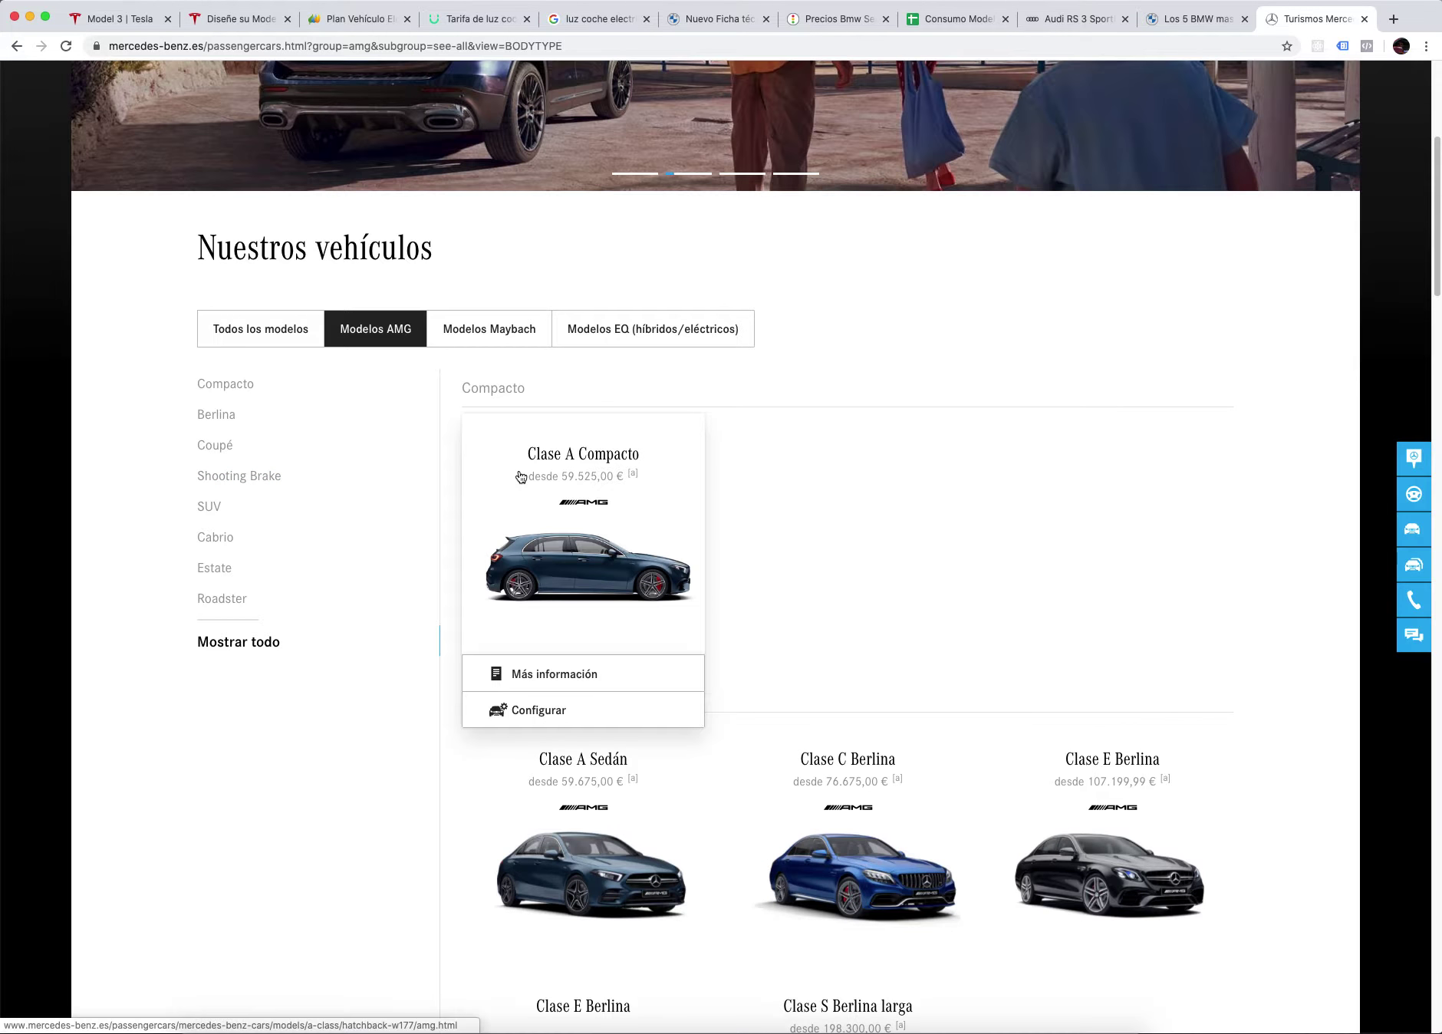
left_click(586, 677)
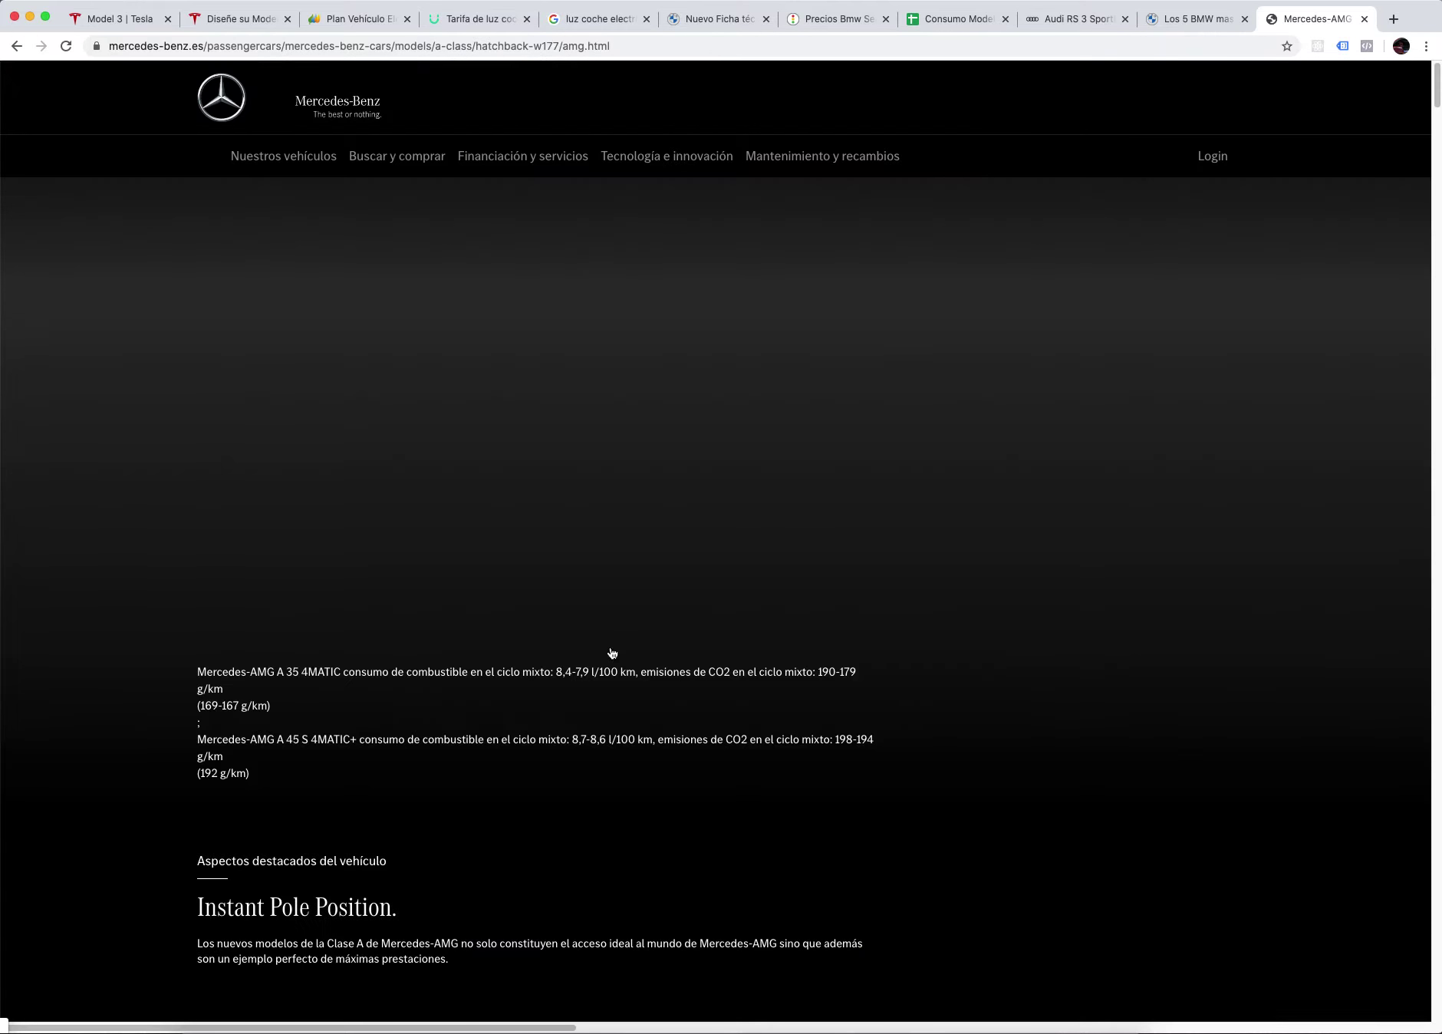
Step: Return to the Audi RS 3 Sportback page, open its technical data and highlight the 0-100 km/h acceleration figure
left_click(1089, 20)
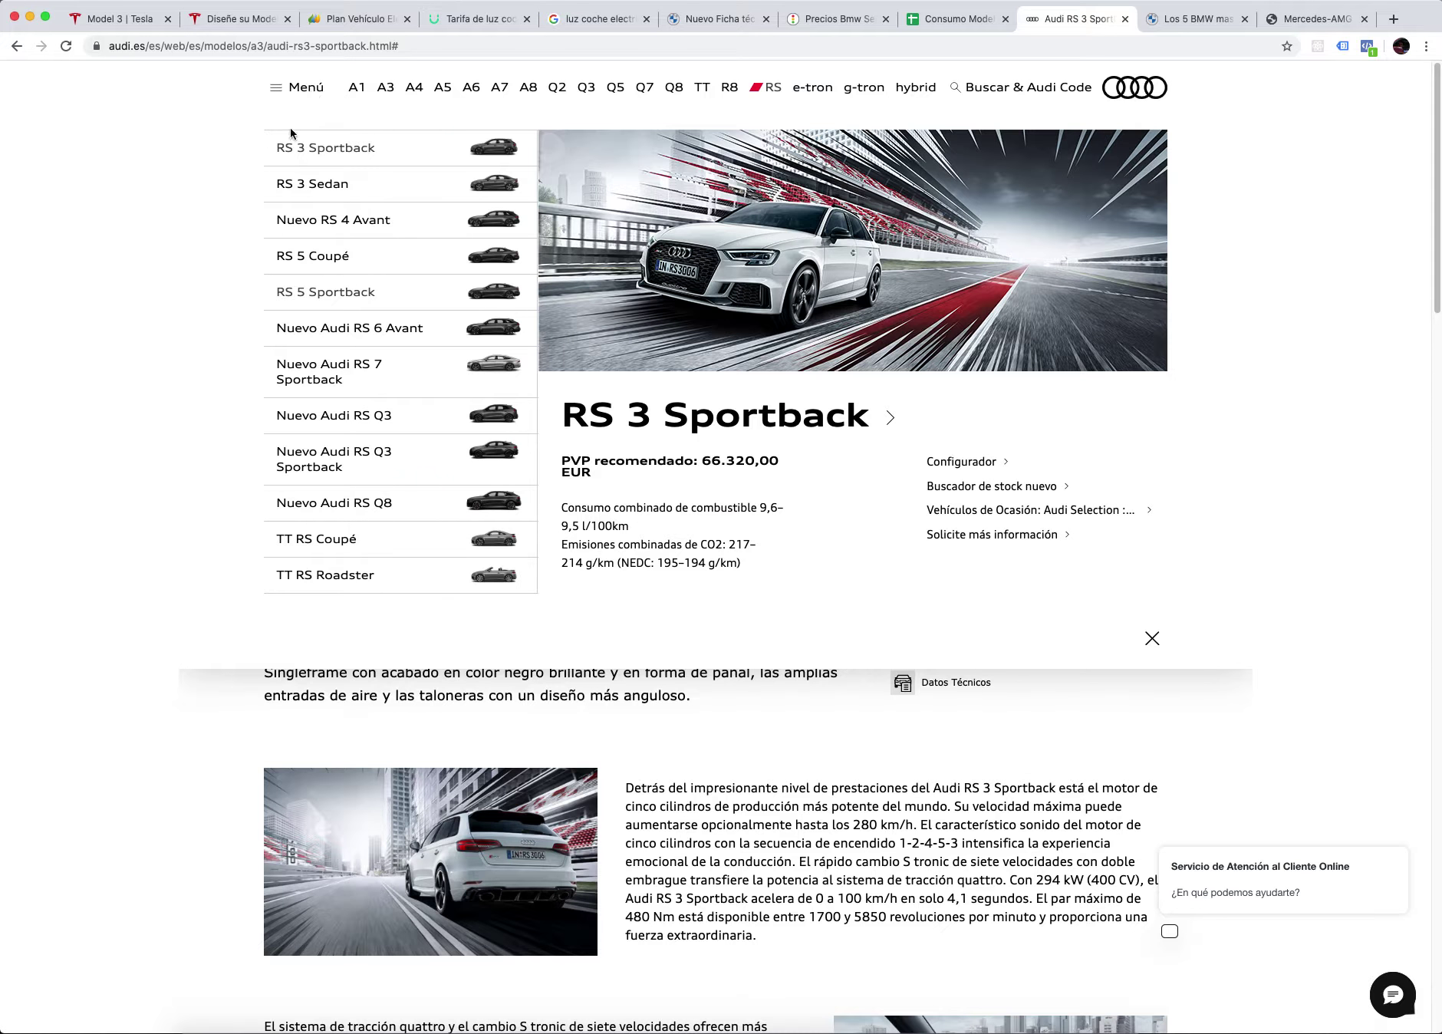
left_click(322, 148)
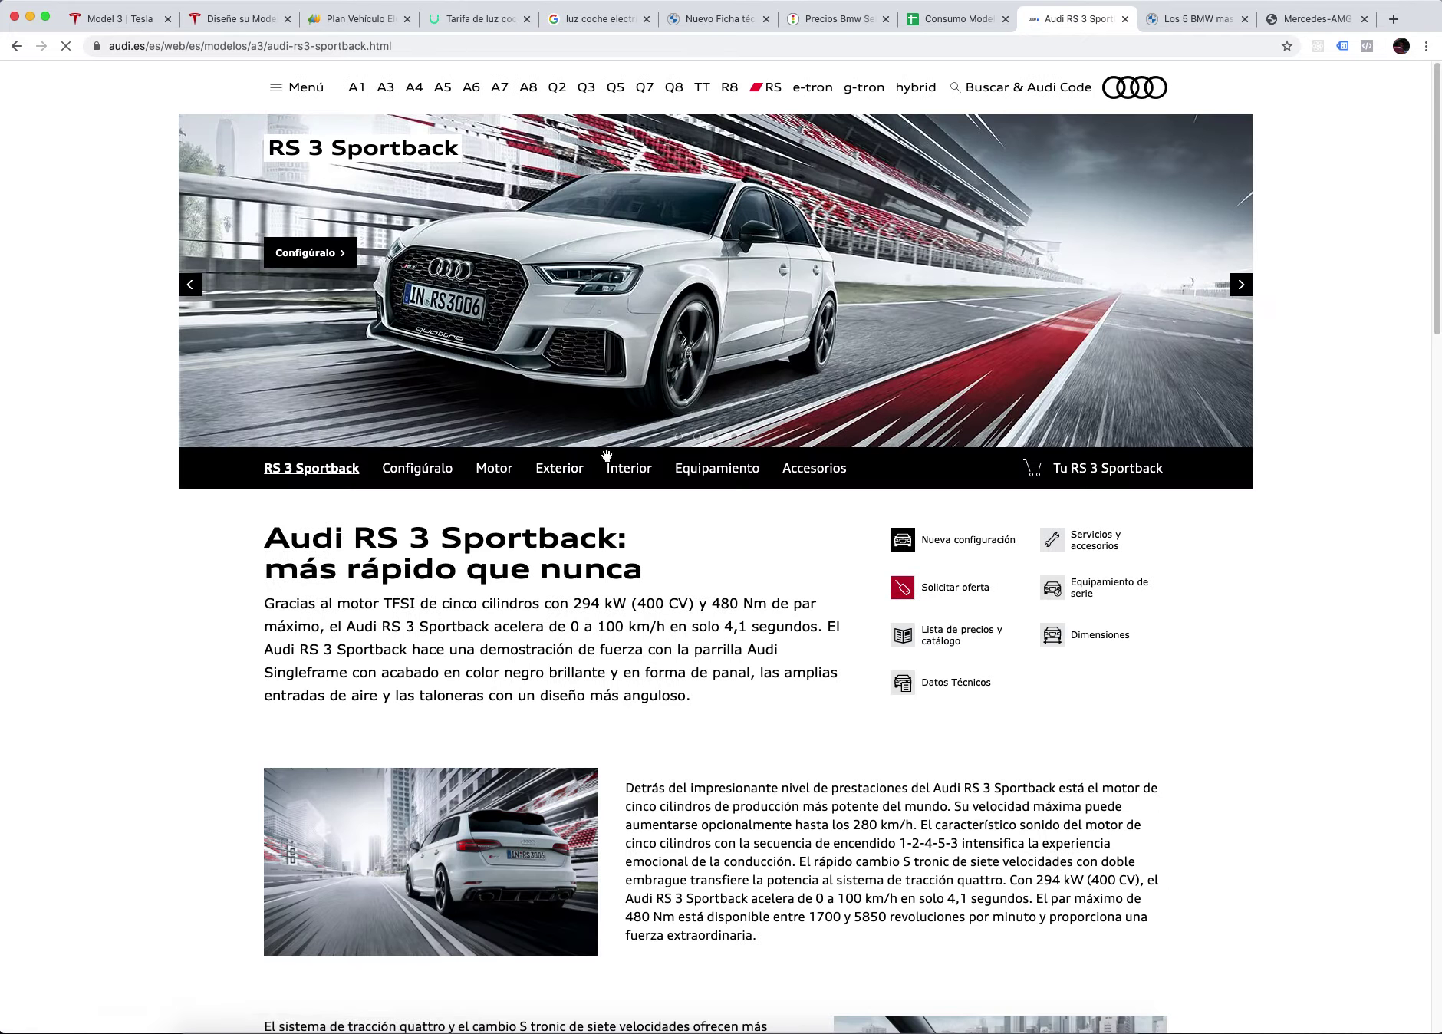
left_click(920, 690)
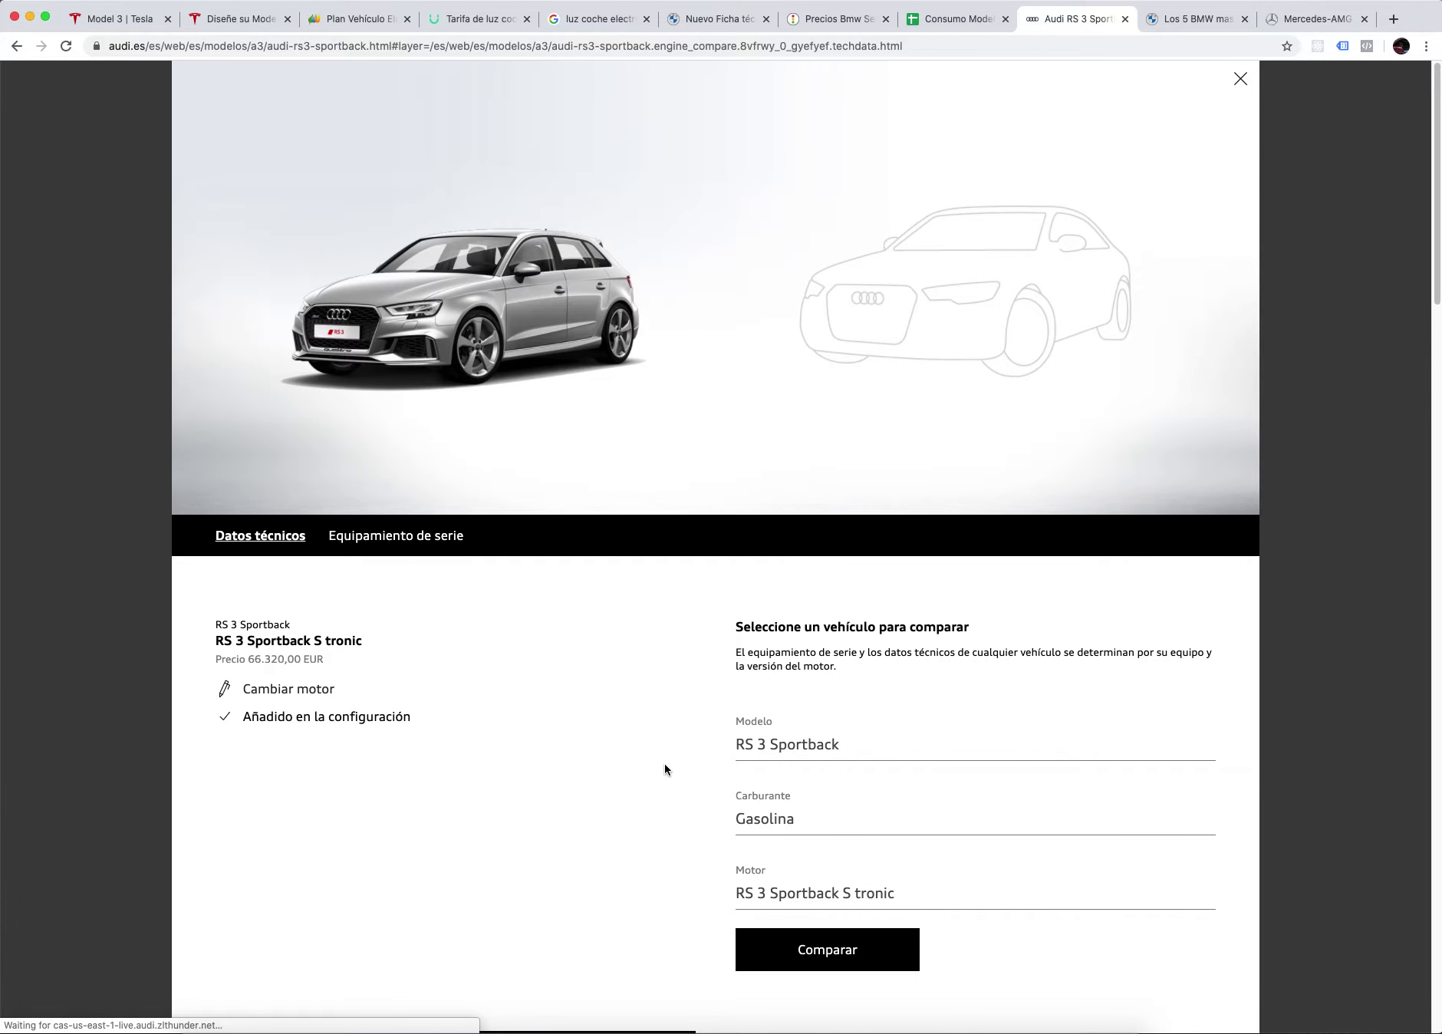
scroll(665, 769, "down", 15)
scroll(664, 767, "down", 9)
scroll(663, 768, "down", 3)
left_click_drag(405, 759, 212, 756)
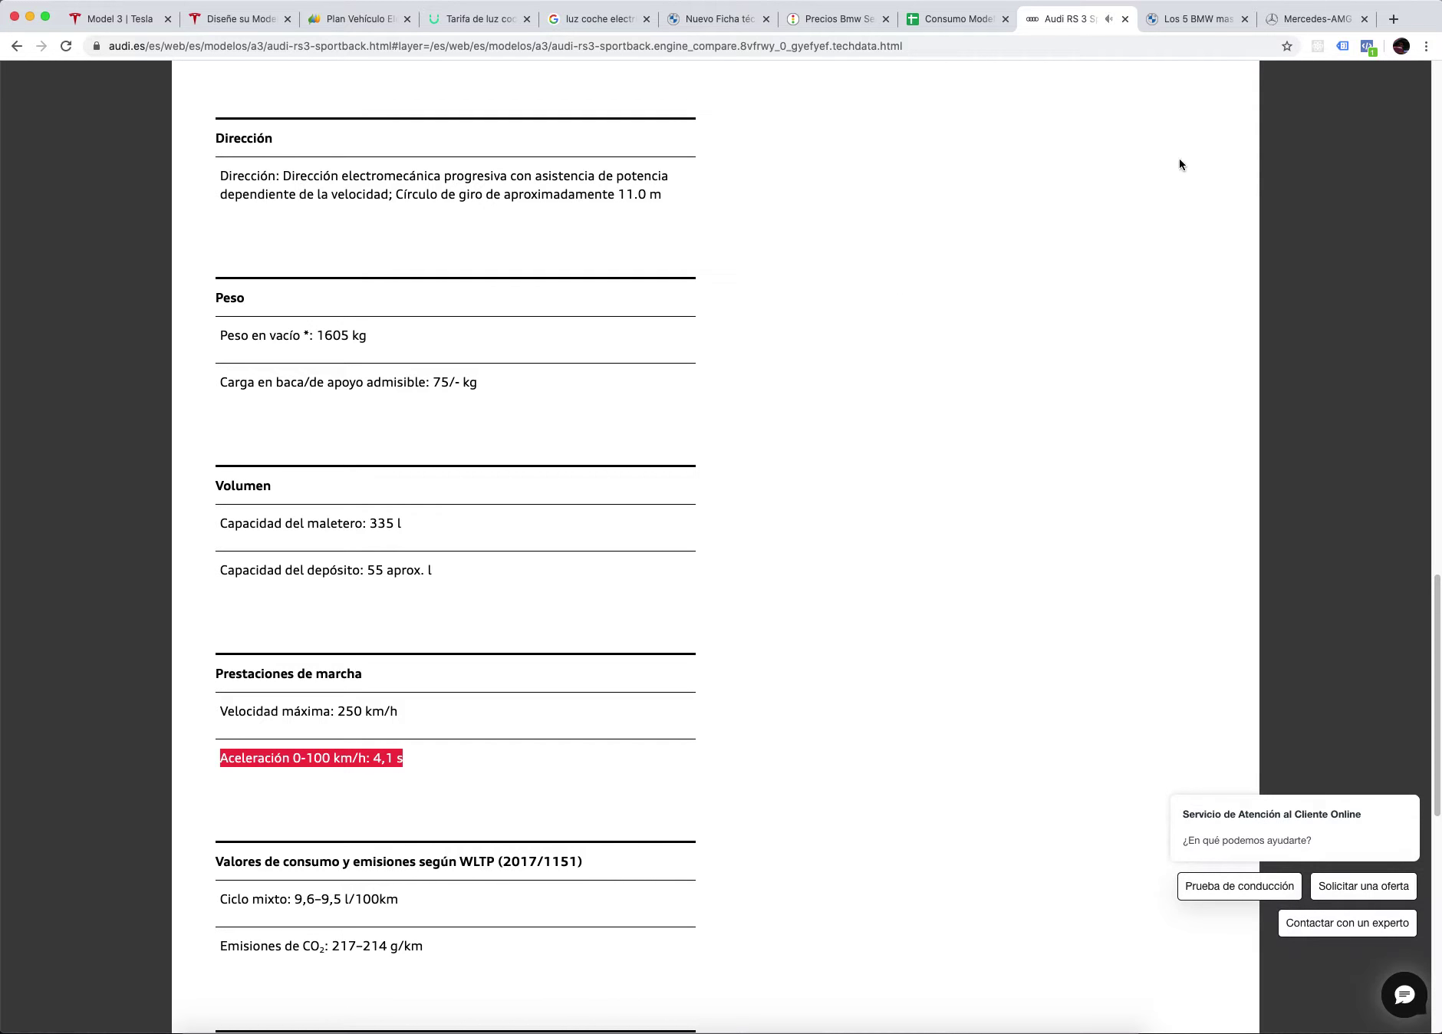
Step: Check the BMW M models and the Mercedes-AMG Clase A acceleration against the Model 3 Performance 0-100 km/h entry in the spreadsheet
left_click(1199, 20)
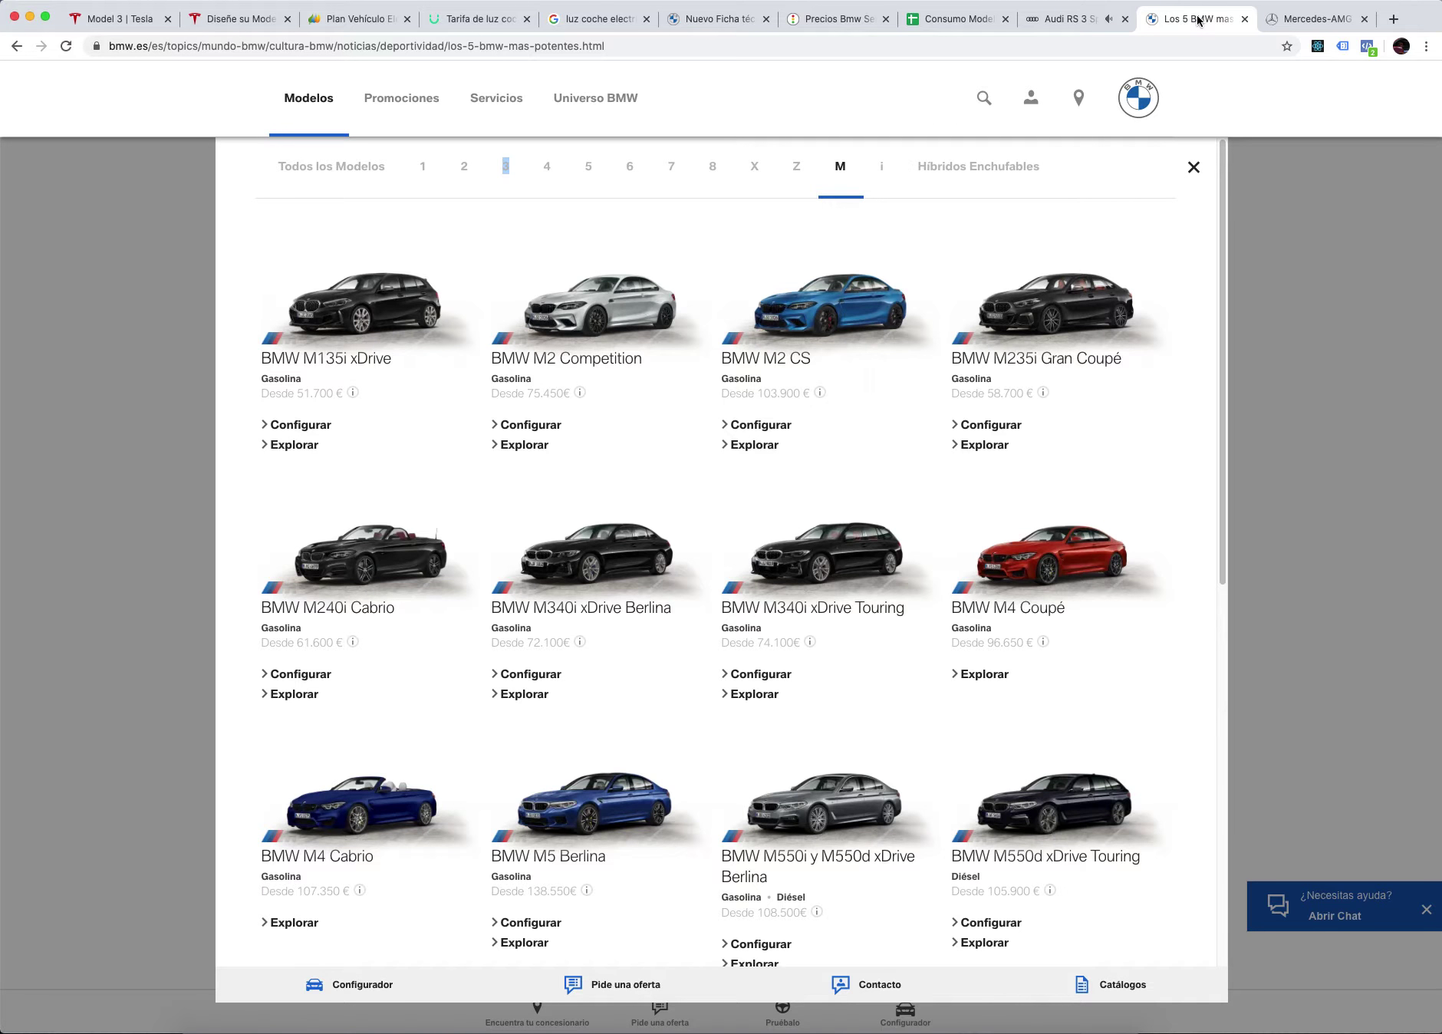
left_click(1313, 17)
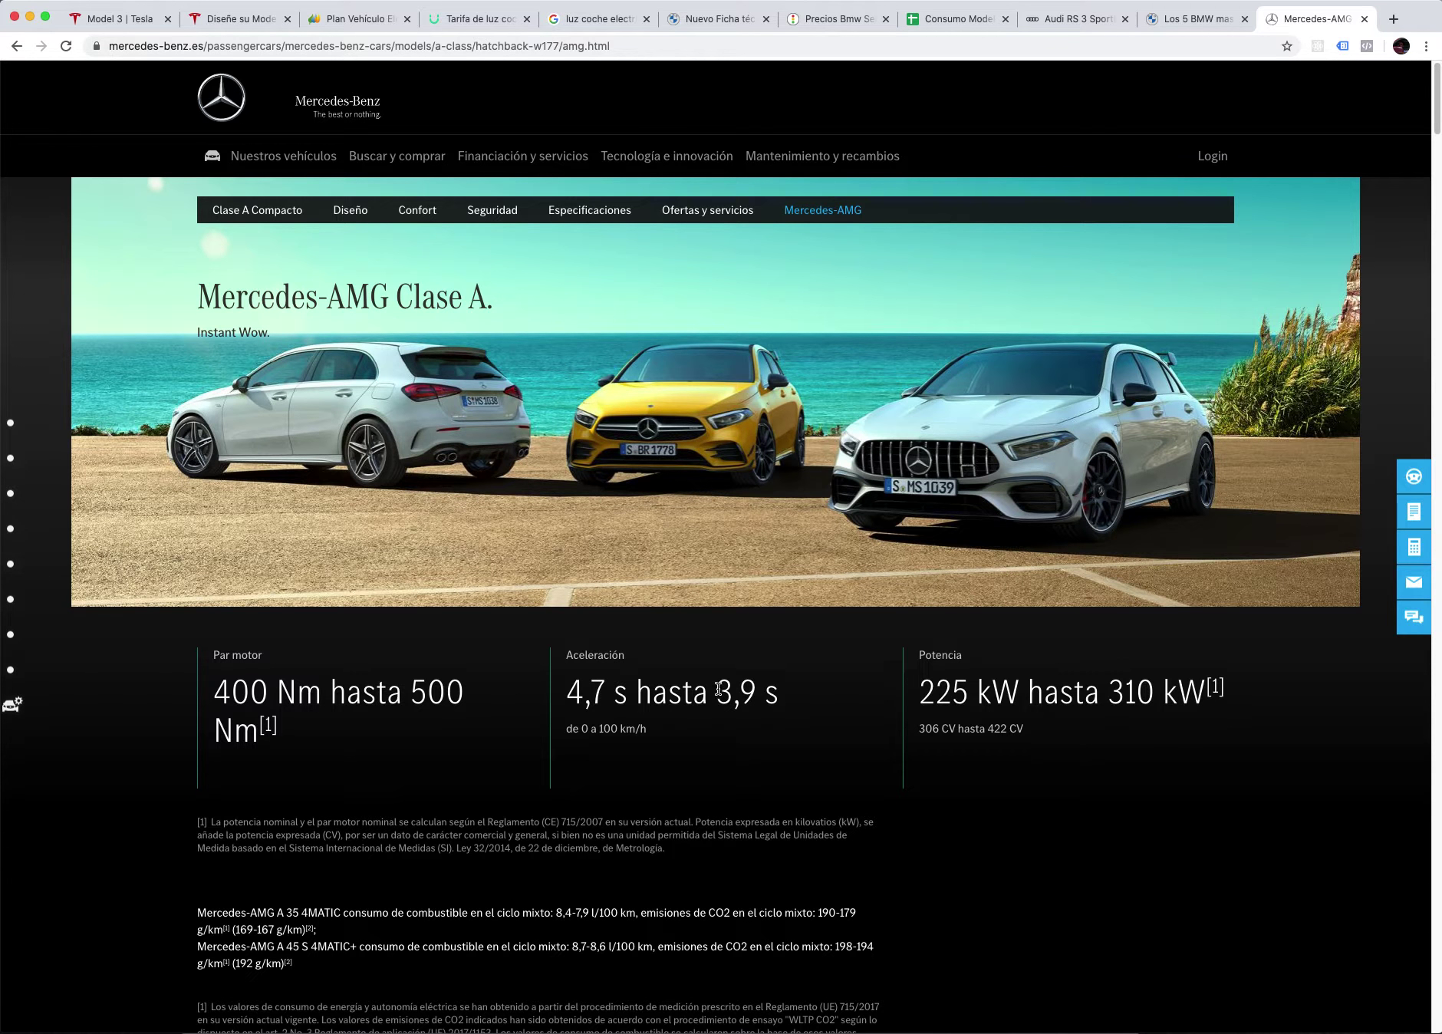
left_click(929, 22)
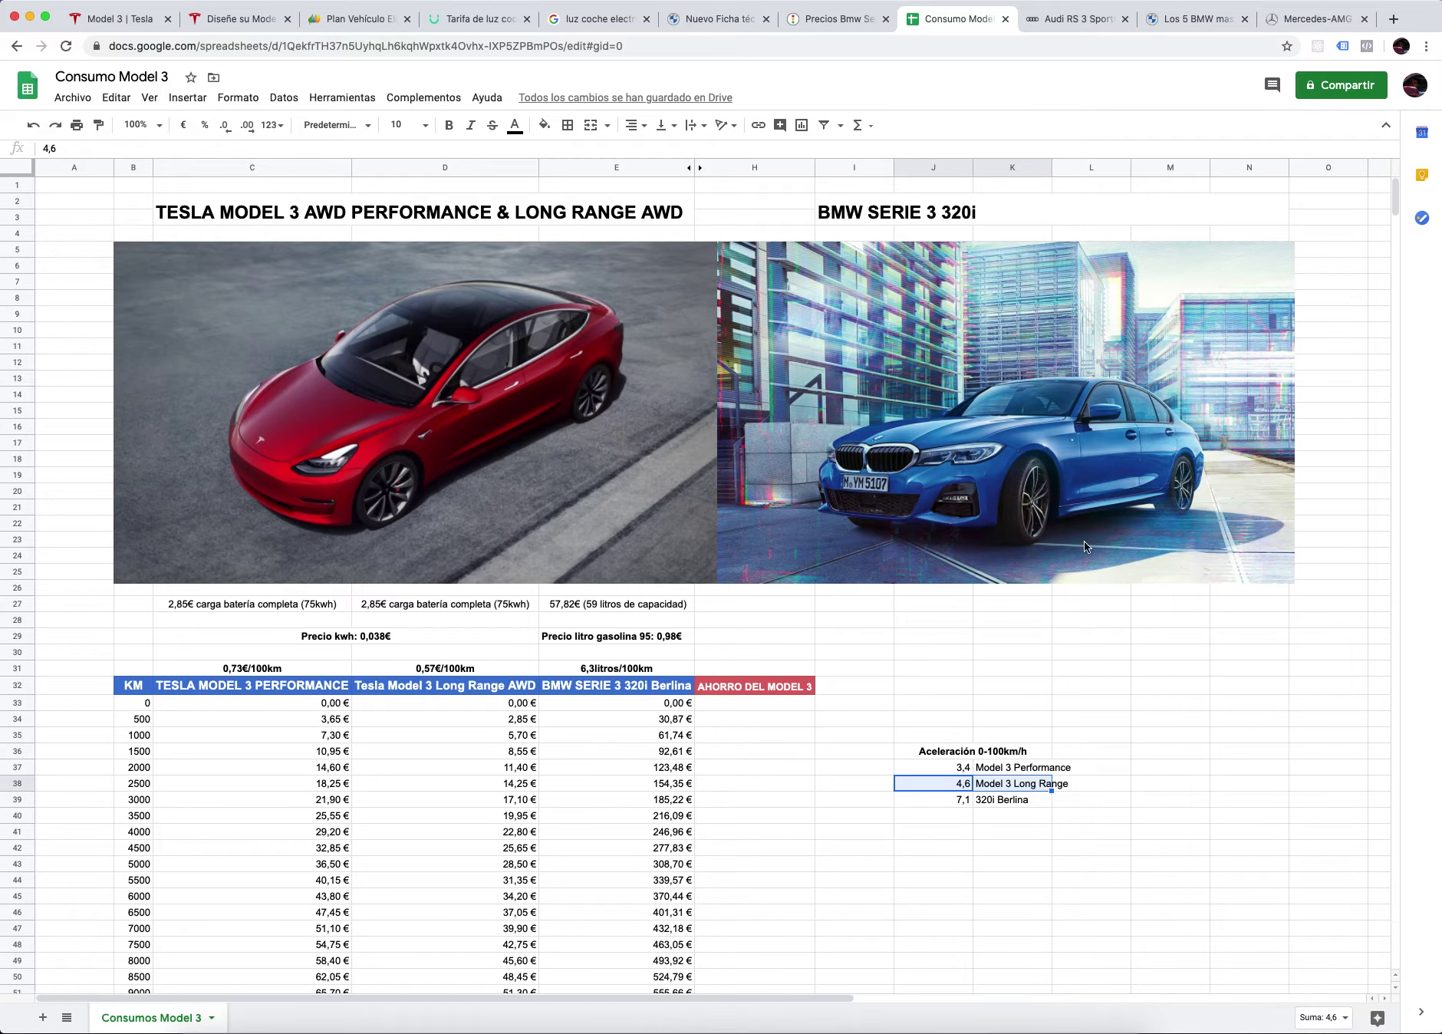
left_click(912, 770)
left_click_drag(1007, 769, 922, 778)
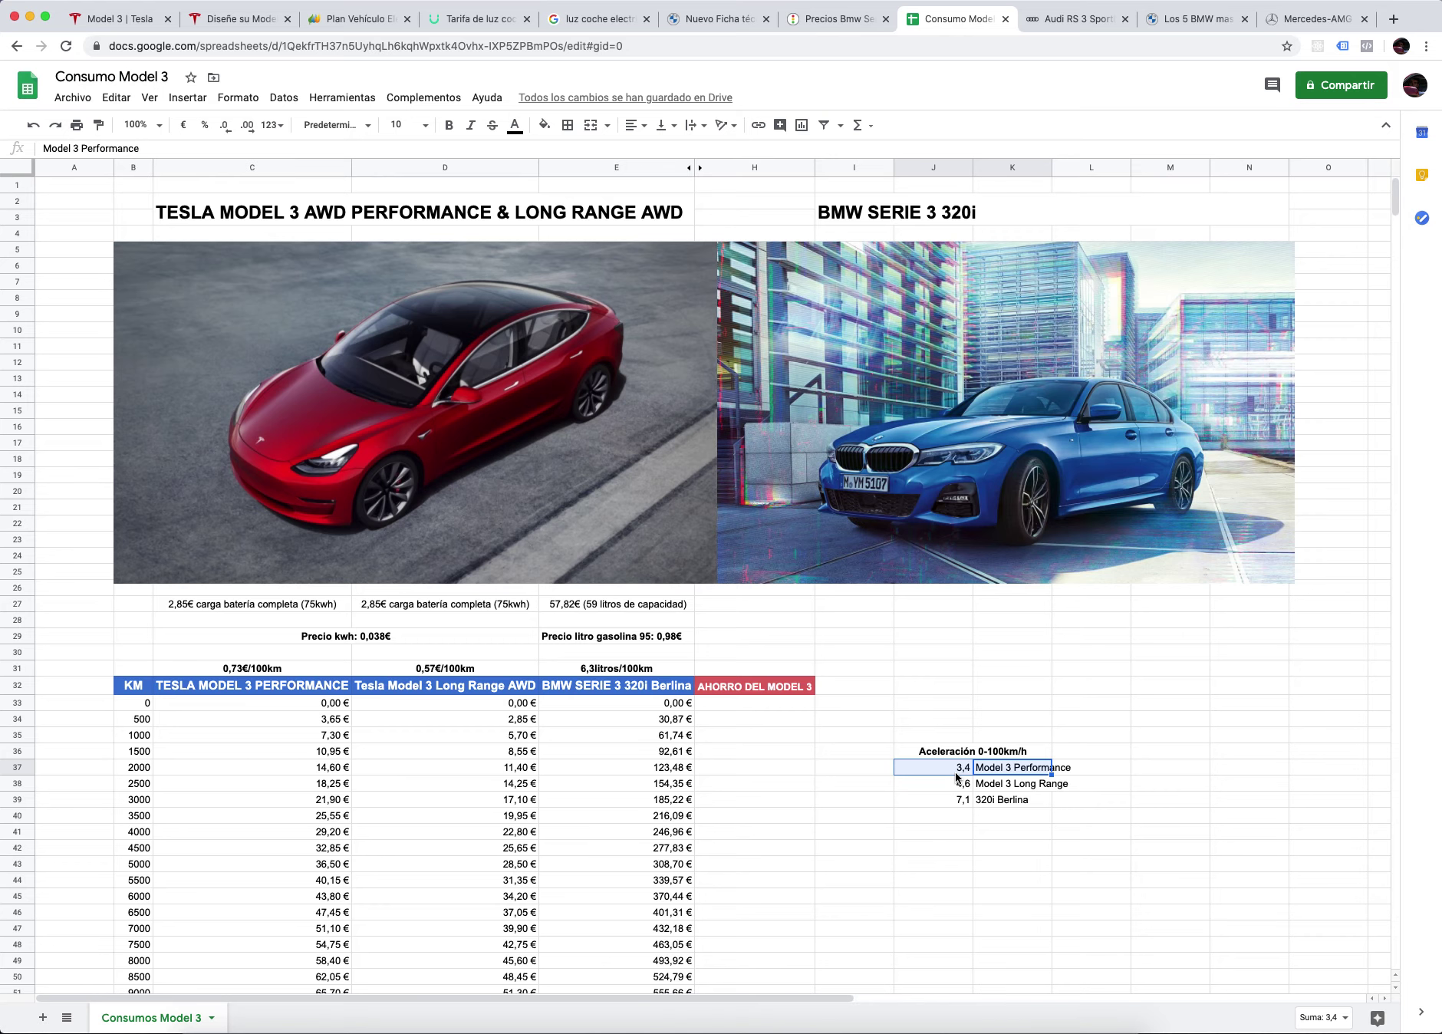
Step: Review the per-100 km figures of the Model 3 Performance, Long Range and 320i, and place the Calculator over the area beside the cost table
left_click(193, 671)
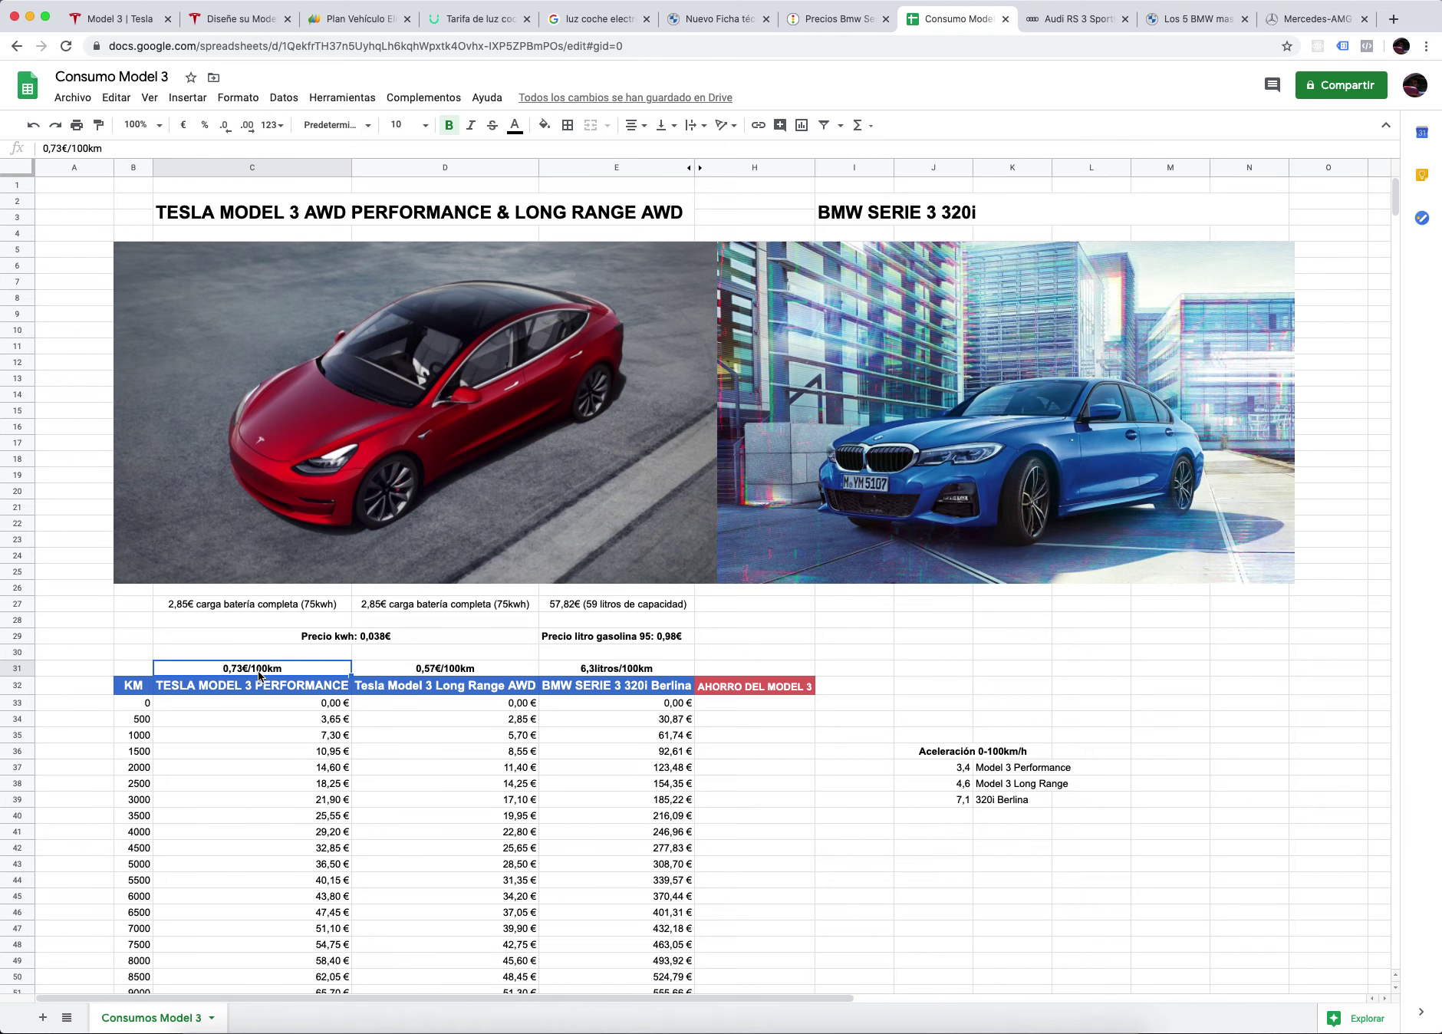
left_click(453, 673)
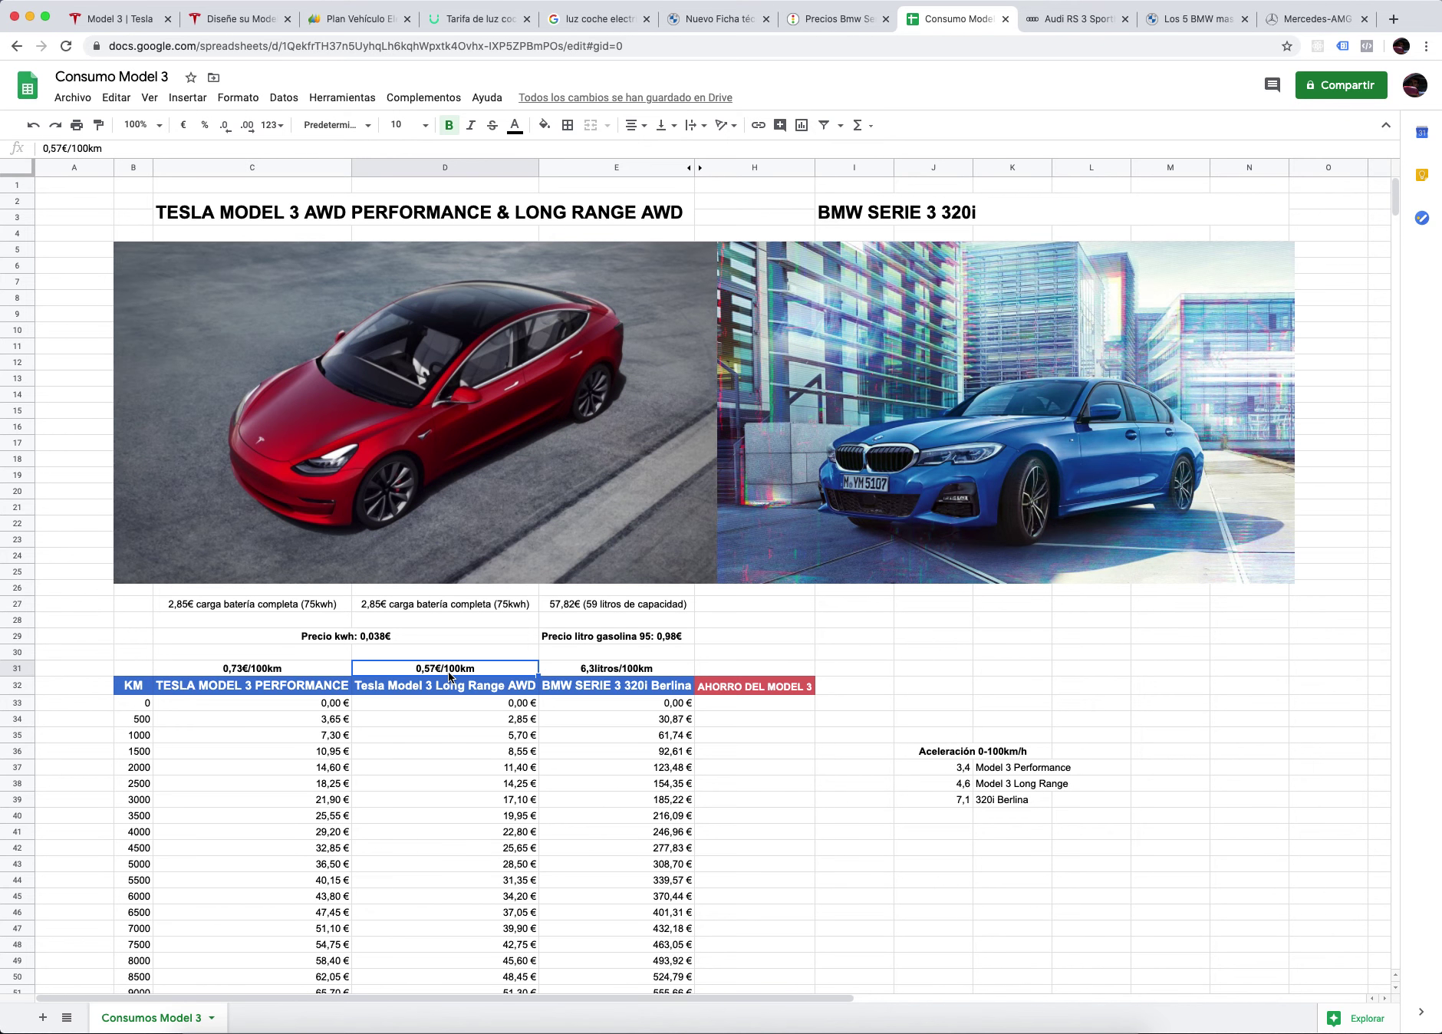
left_click(605, 669)
left_click(607, 1031)
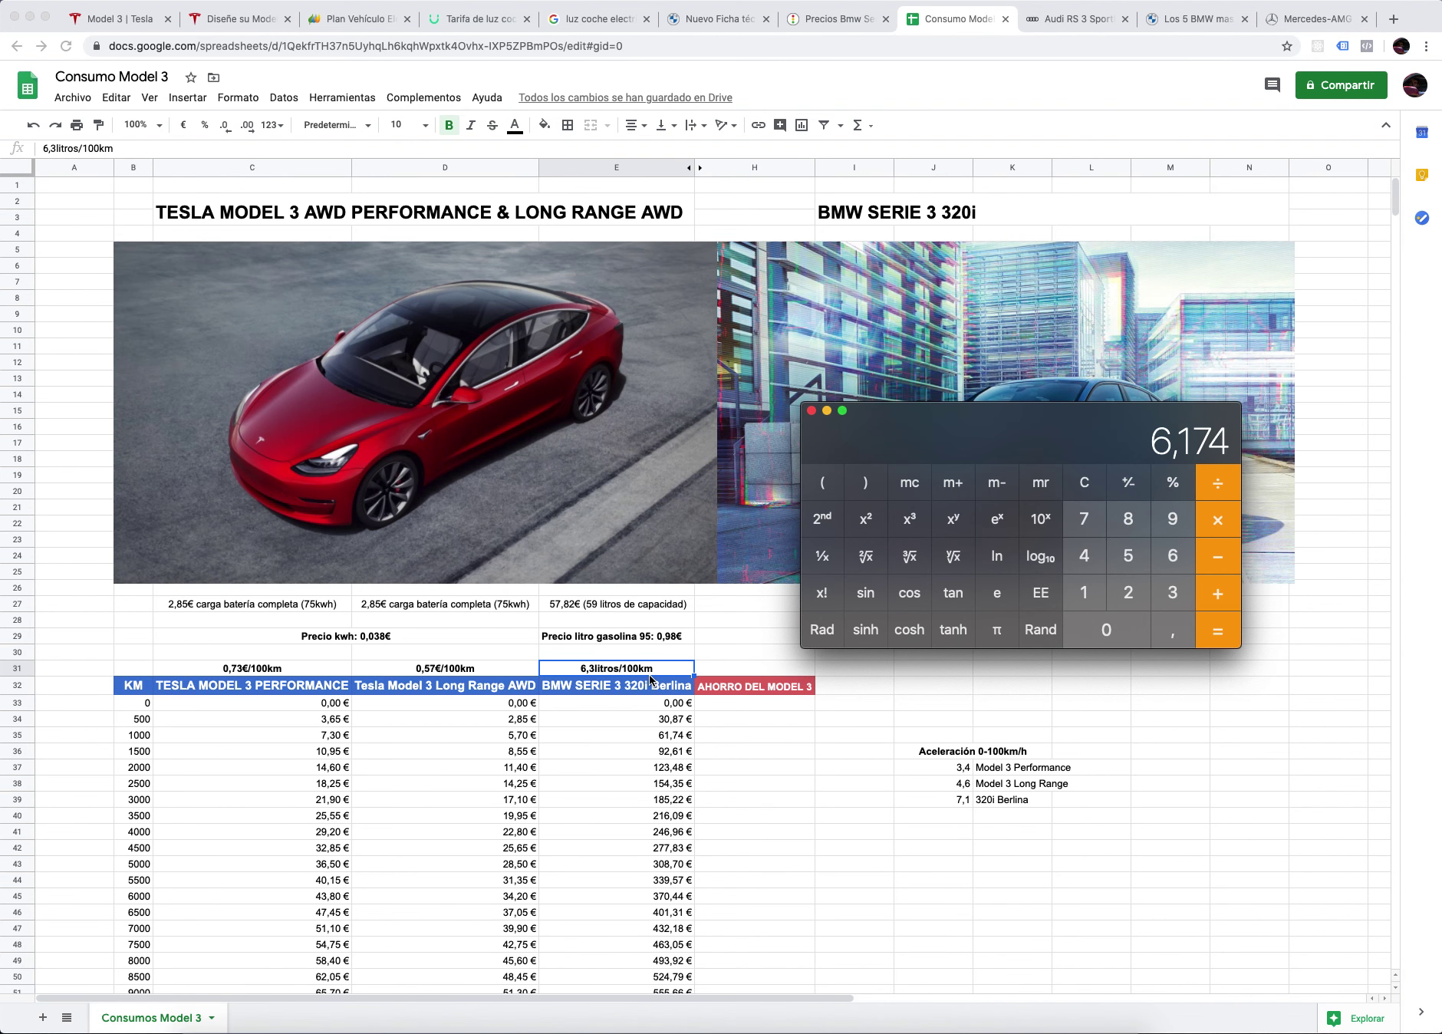
left_click_drag(926, 419, 947, 675)
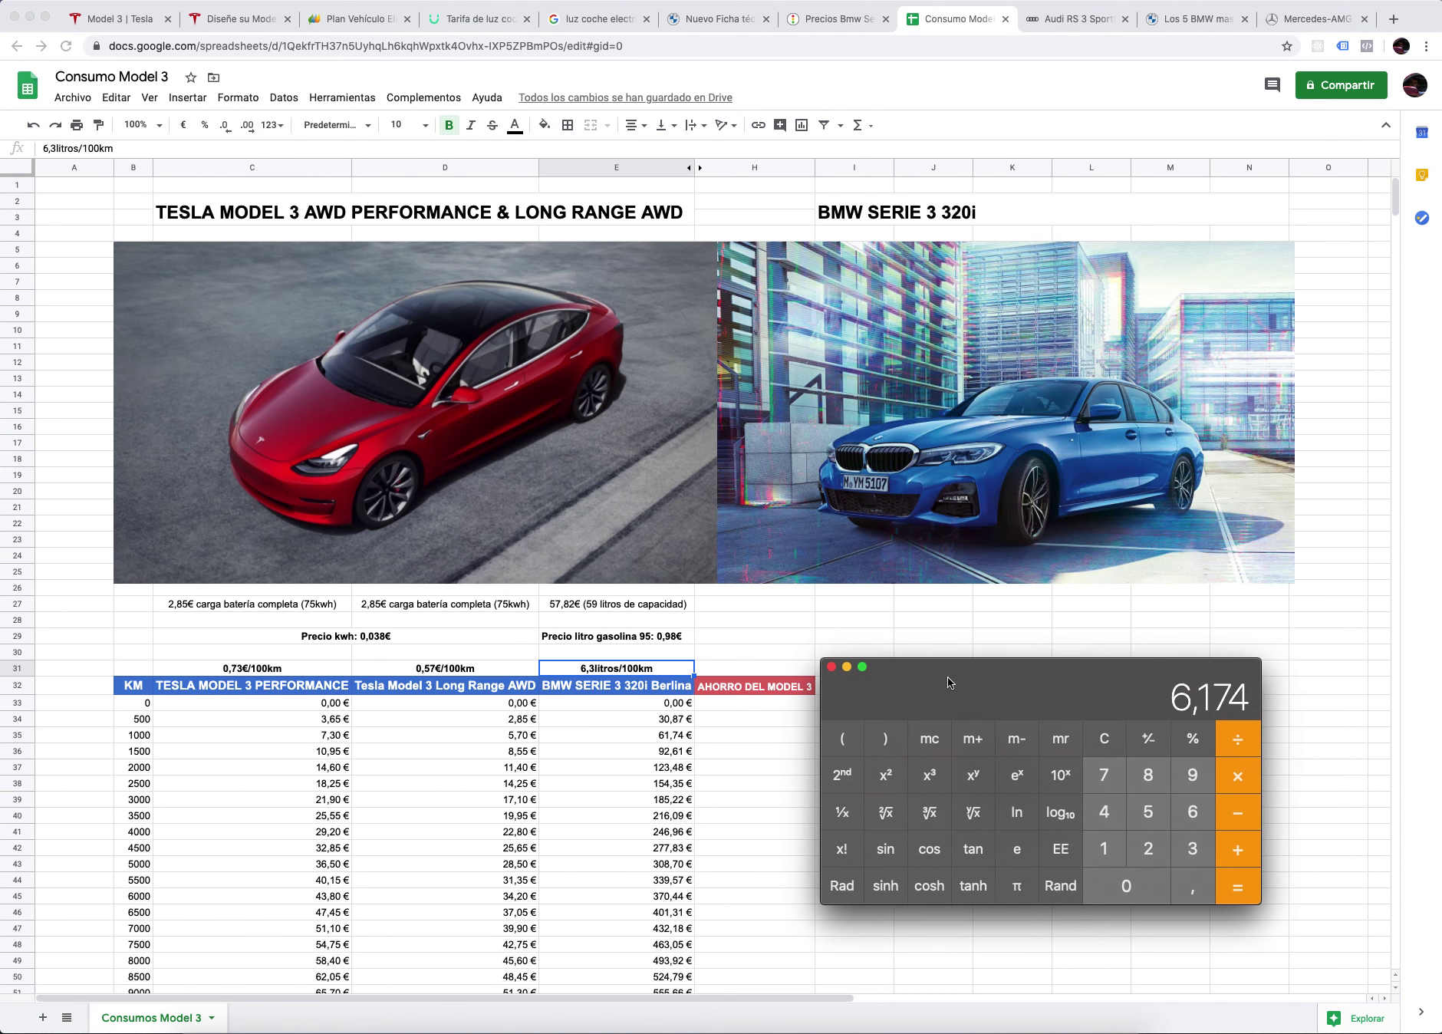